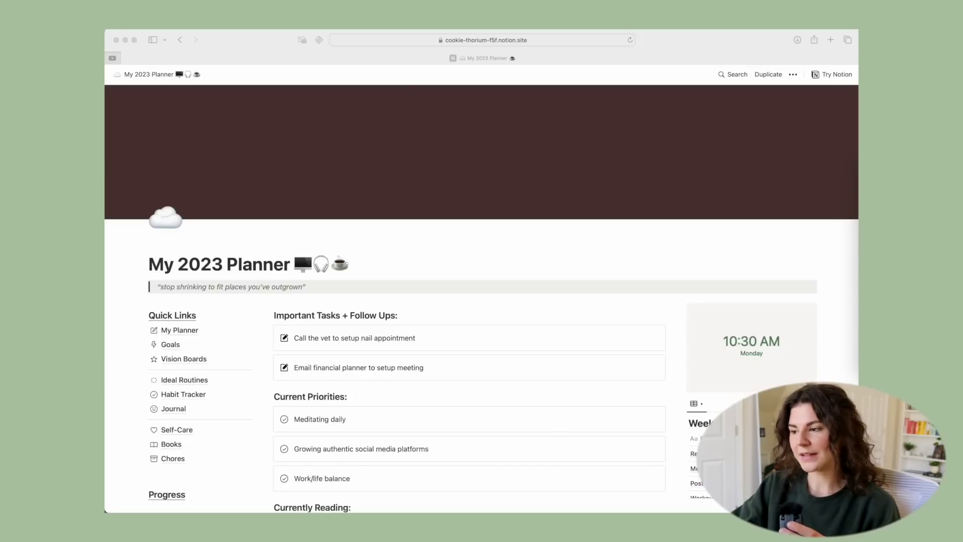
Step: Duplicate the My 2023 Planner template into the personal workspace and collapse the workspace sidebar
{"action": "scroll", "coordinate": [654, 241], "scroll_direction": "down", "scroll_amount": 1}
{"action": "scroll", "coordinate": [713, 188], "scroll_direction": "up", "scroll_amount": 1}
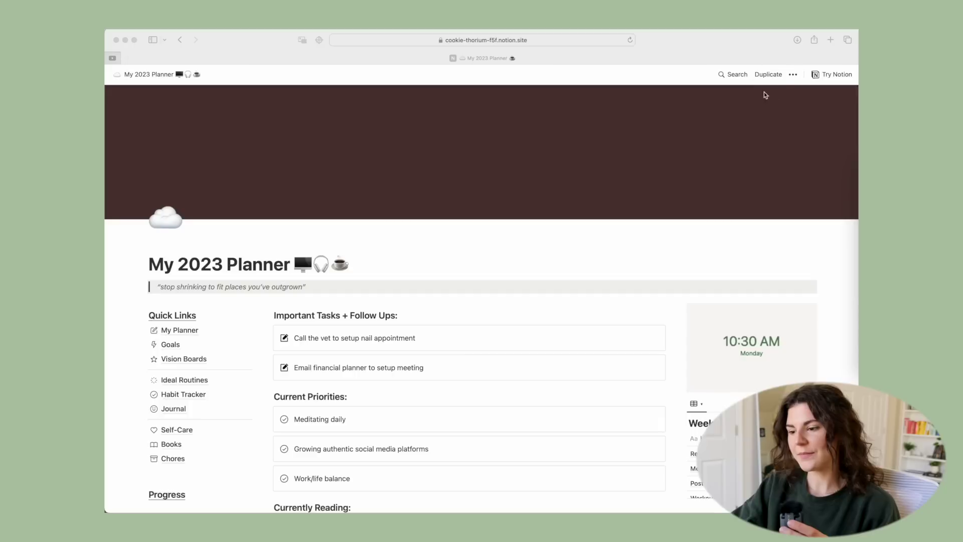
{"action": "left_click", "coordinate": [764, 77]}
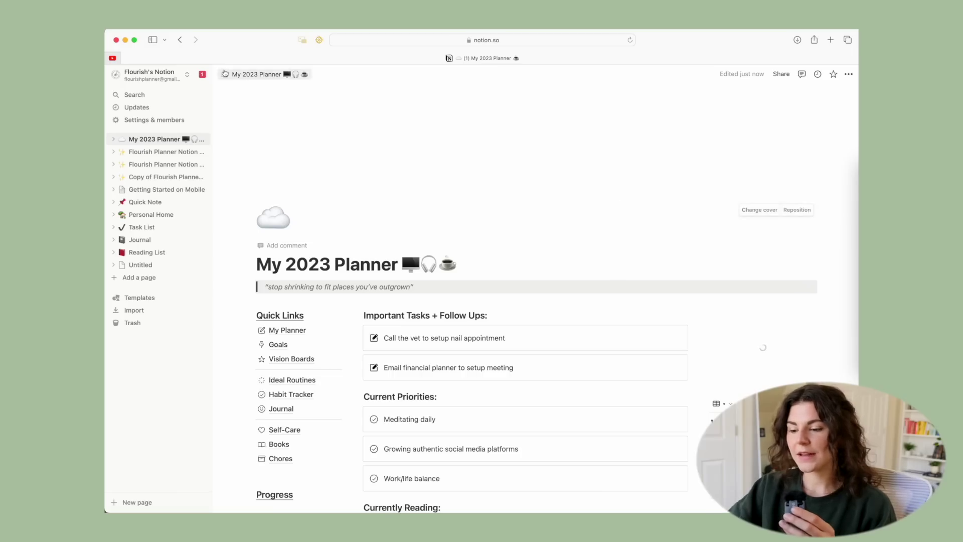
{"action": "left_click", "coordinate": [194, 77]}
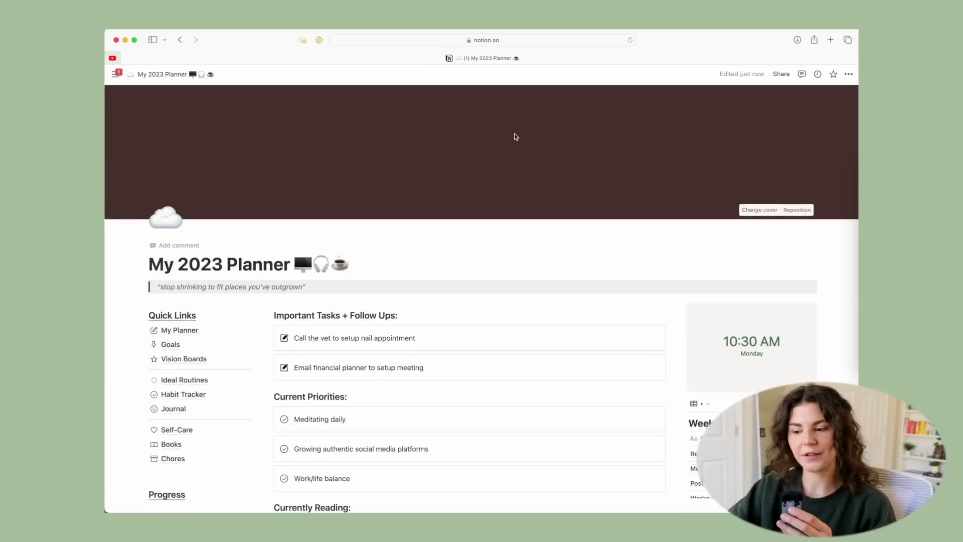
Step: Look over the duplicated planner's home page, including its quick links, tasks, priorities, clock and goals sections
{"action": "scroll", "coordinate": [515, 135], "scroll_direction": "down", "scroll_amount": 2}
{"action": "scroll", "coordinate": [514, 135], "scroll_direction": "down", "scroll_amount": 5}
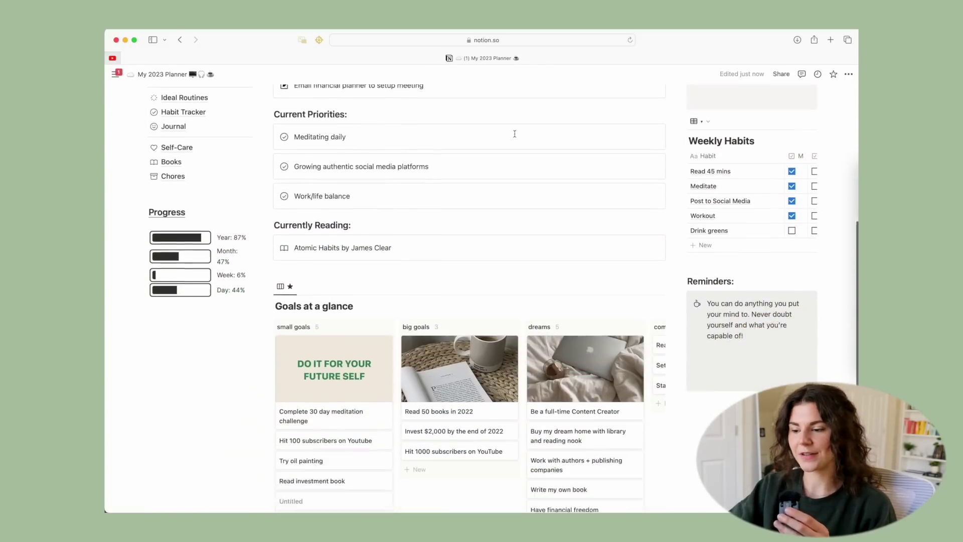
{"action": "scroll", "coordinate": [515, 135], "scroll_direction": "up", "scroll_amount": 6}
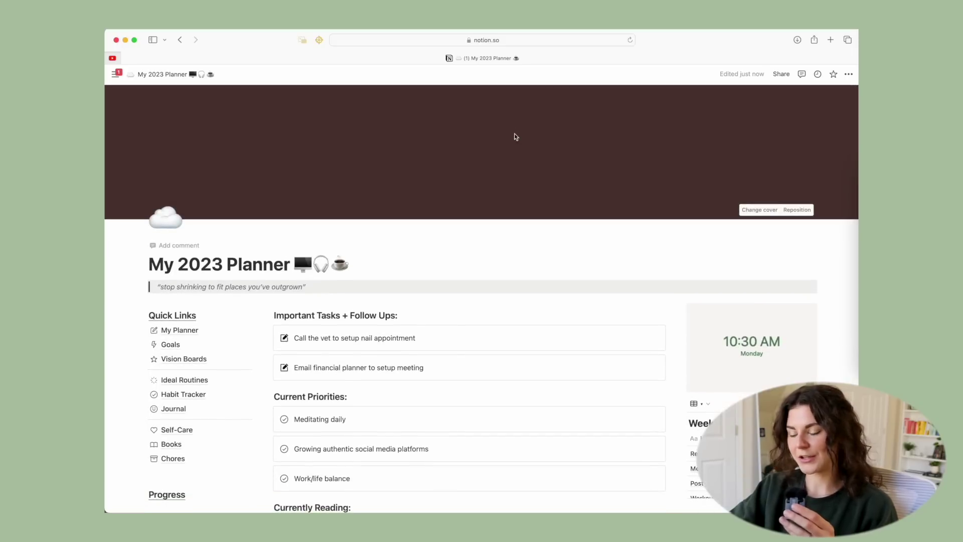
{"action": "scroll", "coordinate": [515, 135], "scroll_direction": "down", "scroll_amount": 4}
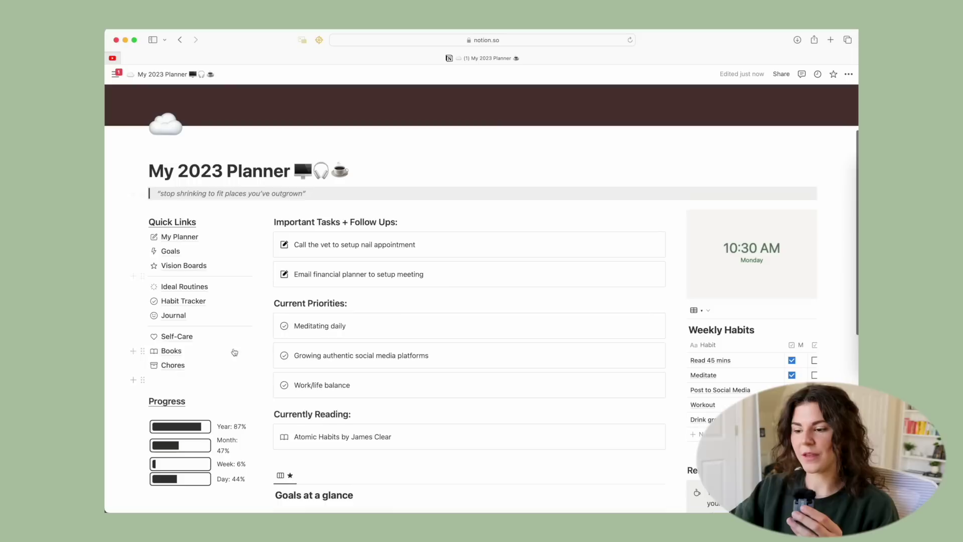
{"action": "scroll", "coordinate": [322, 273], "scroll_direction": "down", "scroll_amount": 2}
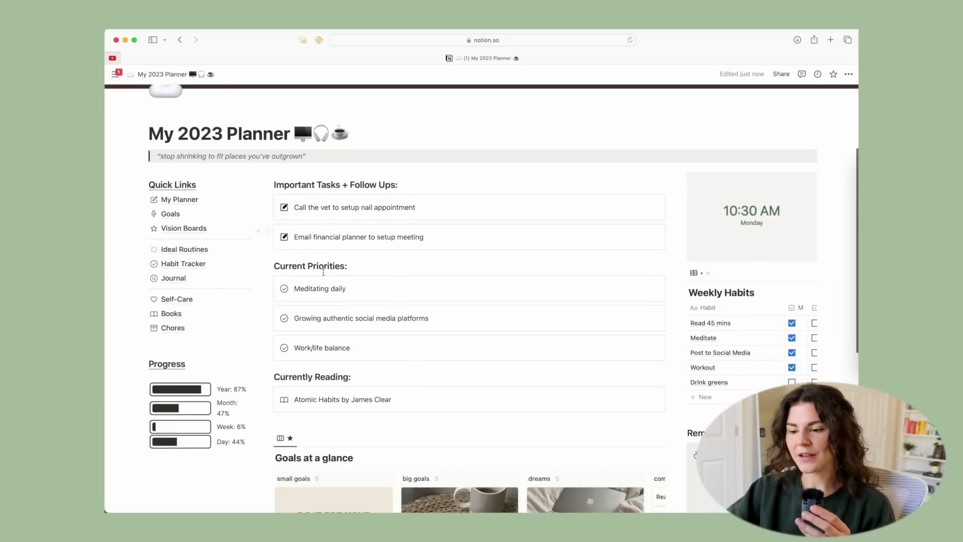
{"action": "scroll", "coordinate": [387, 196], "scroll_direction": "down", "scroll_amount": 2}
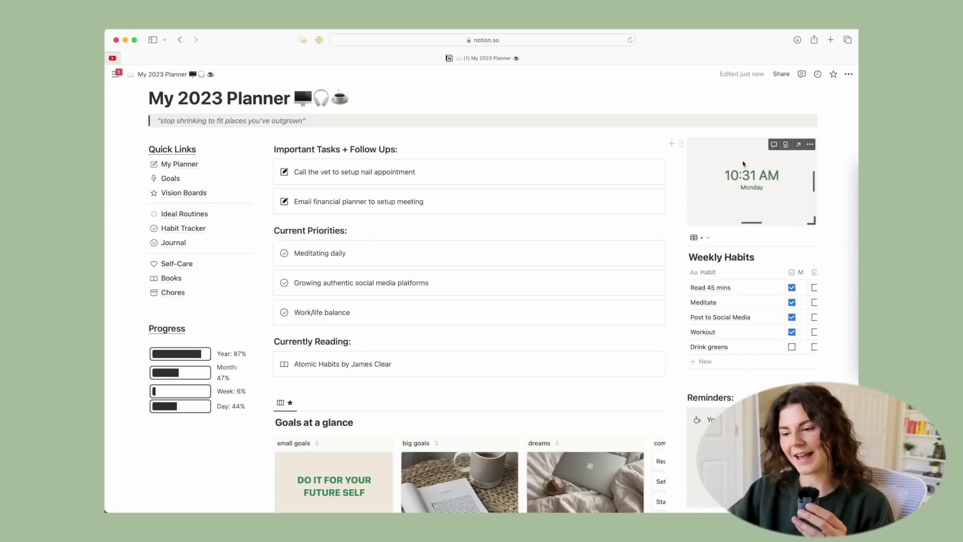
{"action": "scroll", "coordinate": [580, 246], "scroll_direction": "up", "scroll_amount": 3}
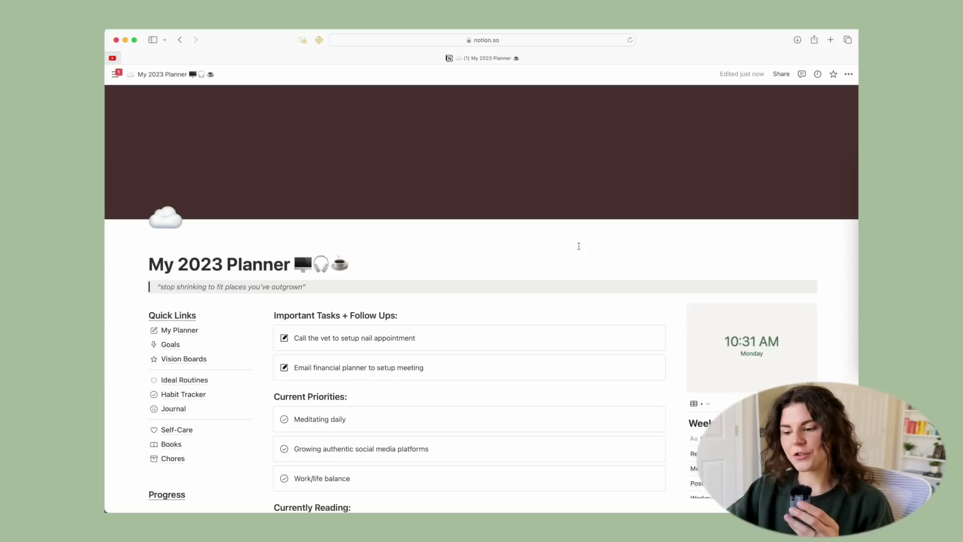
{"action": "scroll", "coordinate": [579, 246], "scroll_direction": "down", "scroll_amount": 4}
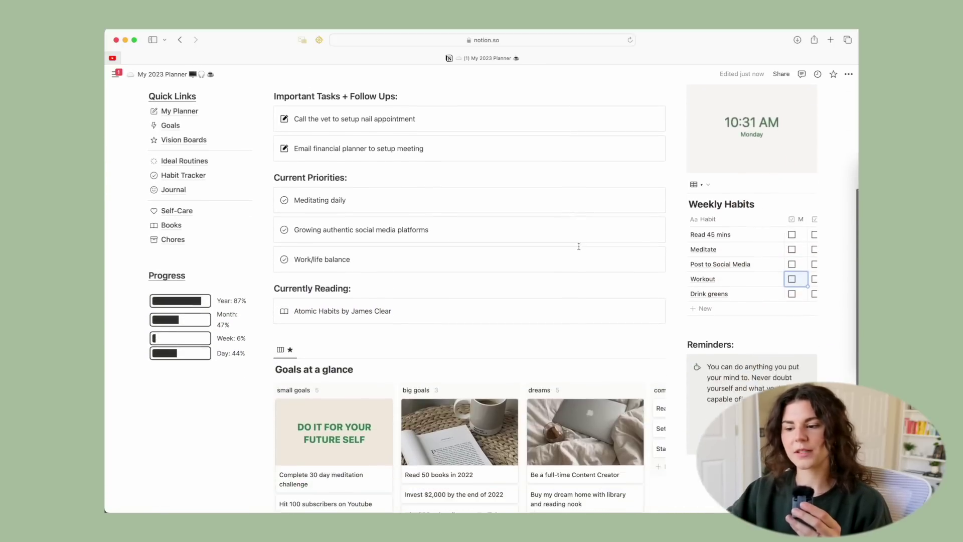
{"action": "scroll", "coordinate": [579, 246], "scroll_direction": "up", "scroll_amount": 3}
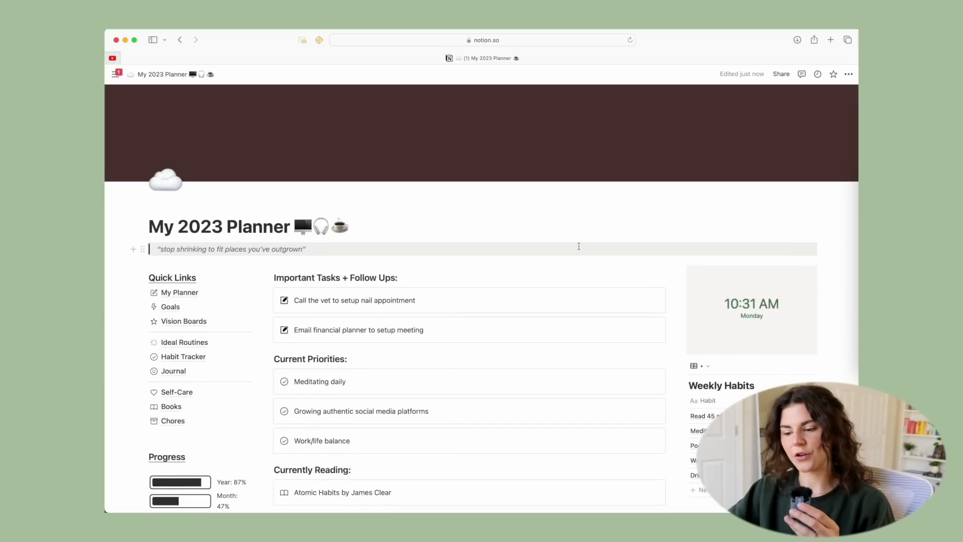
Step: Reword the "Currently Reading:" heading as "Currently Listening to:" and replace that wording with "Currently Read:"
{"action": "scroll", "coordinate": [579, 245], "scroll_direction": "down", "scroll_amount": 2}
{"action": "left_click_drag", "start_coordinate": [349, 387], "coordinate": [320, 387]}
{"action": "key", "text": "BackSpace"}
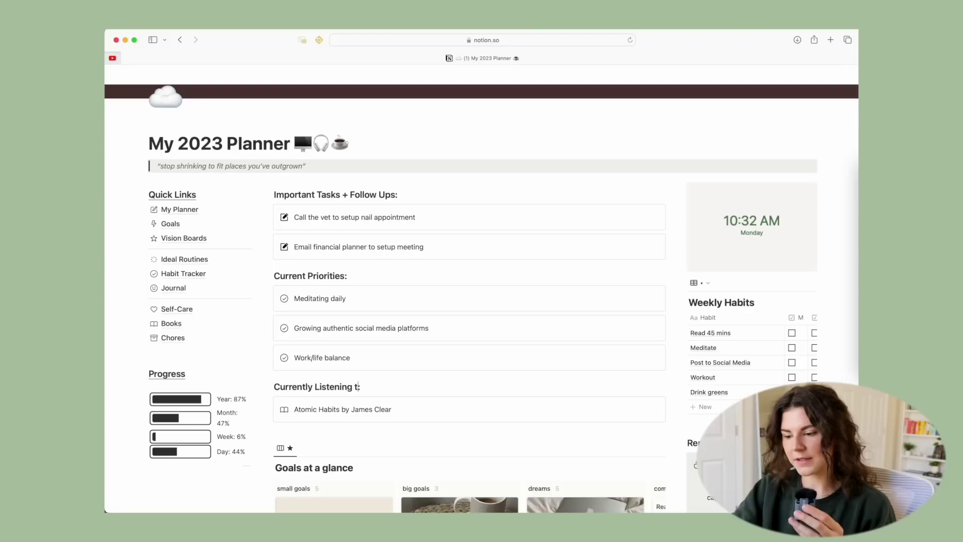
{"action": "left_click_drag", "start_coordinate": [356, 387], "coordinate": [328, 387]}
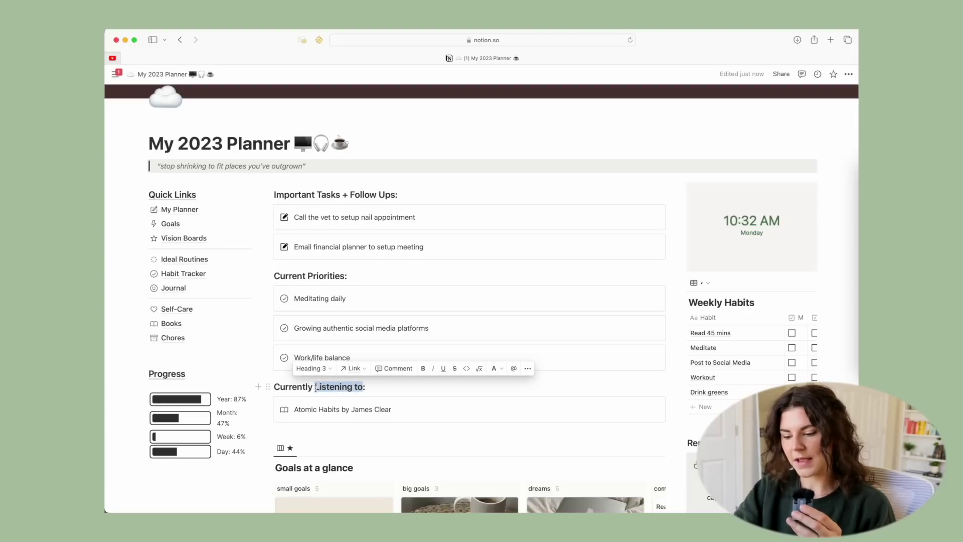
{"action": "type", "text": "Read"}
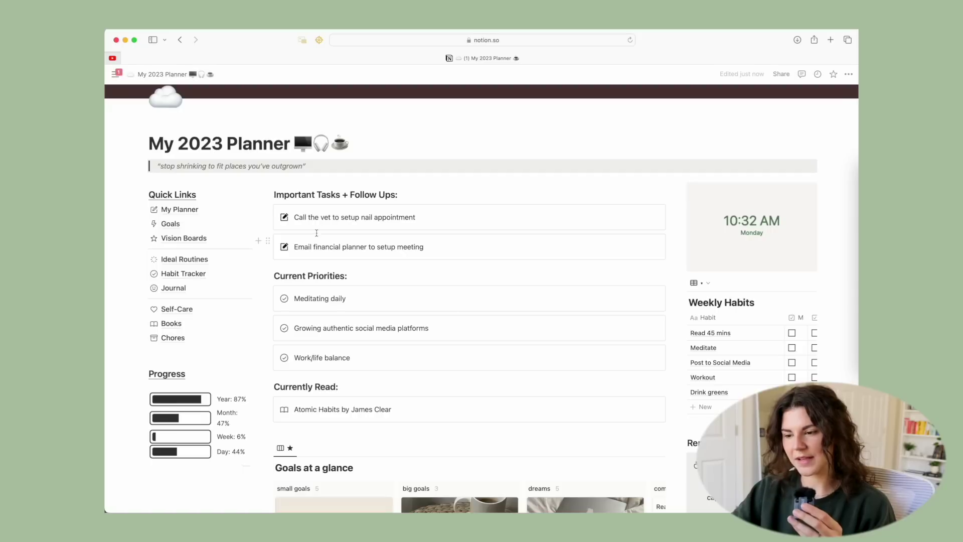
{"action": "left_click", "coordinate": [355, 194]}
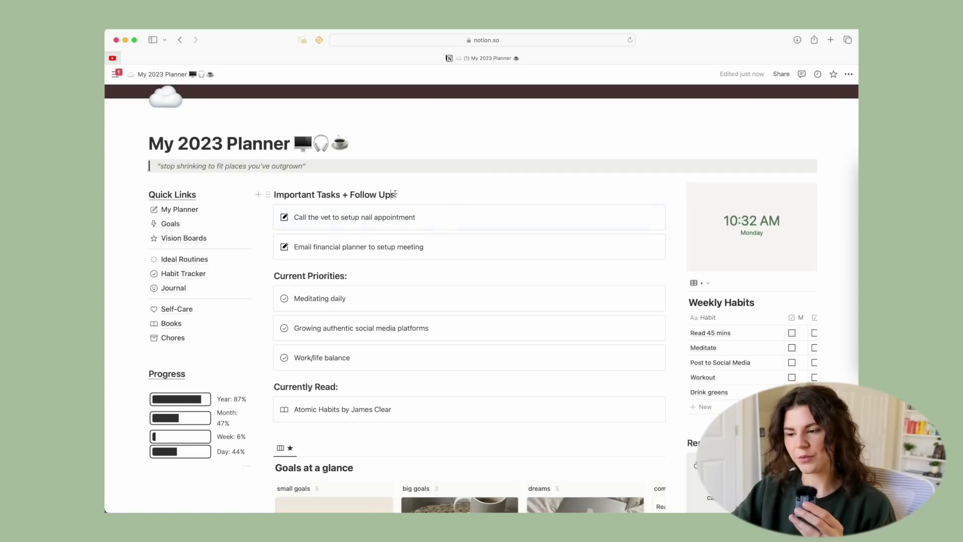
{"action": "left_click_drag", "start_coordinate": [396, 195], "coordinate": [309, 195]}
{"action": "left_click", "coordinate": [247, 233]}
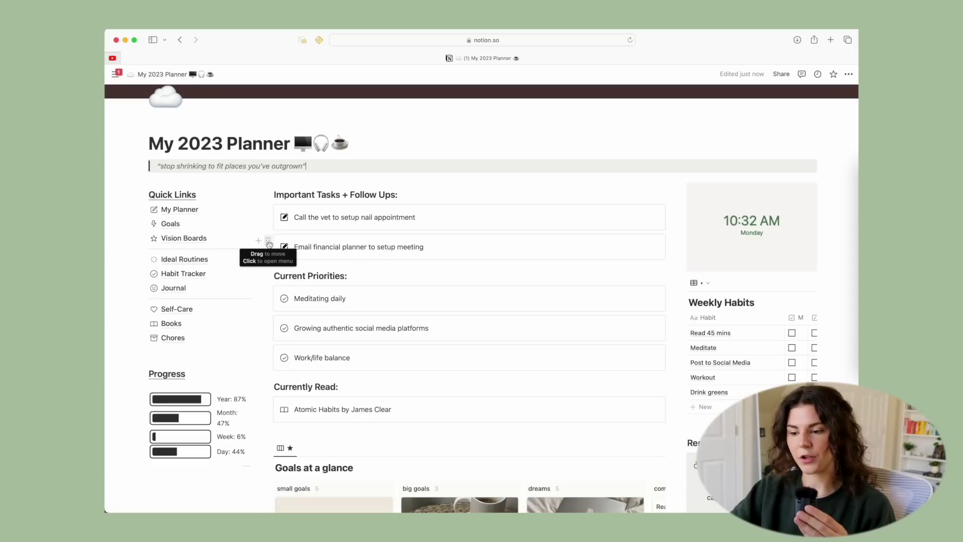
Step: Duplicate the "Email financial planner to setup meeting" callout and undo a trial deletion of the copy's text
{"action": "left_click", "coordinate": [269, 243]}
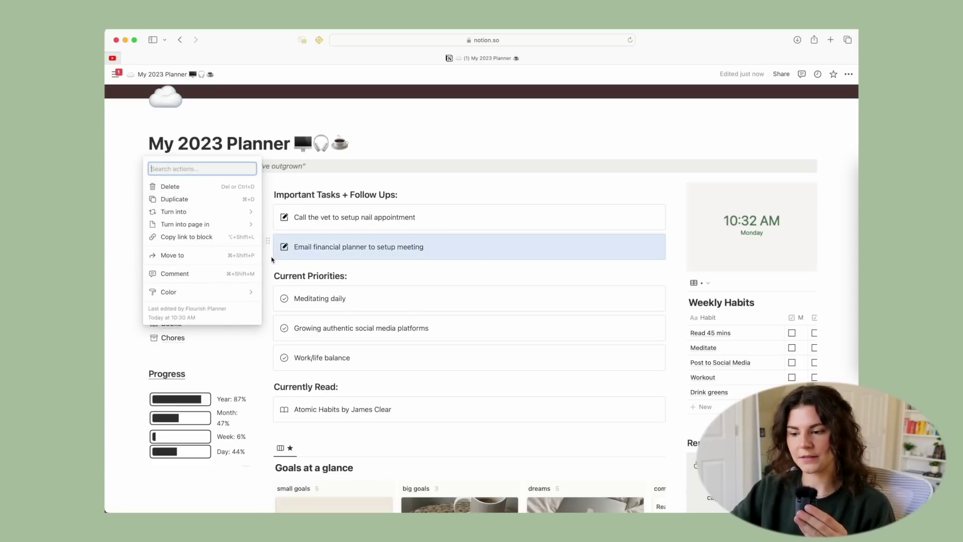
{"action": "left_click", "coordinate": [240, 200]}
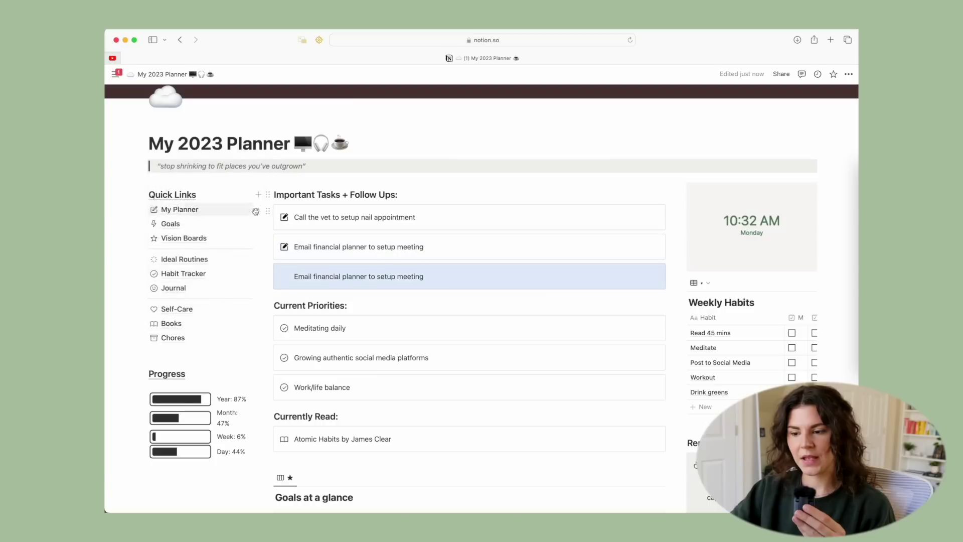
{"action": "left_click_drag", "start_coordinate": [432, 276], "coordinate": [303, 275]}
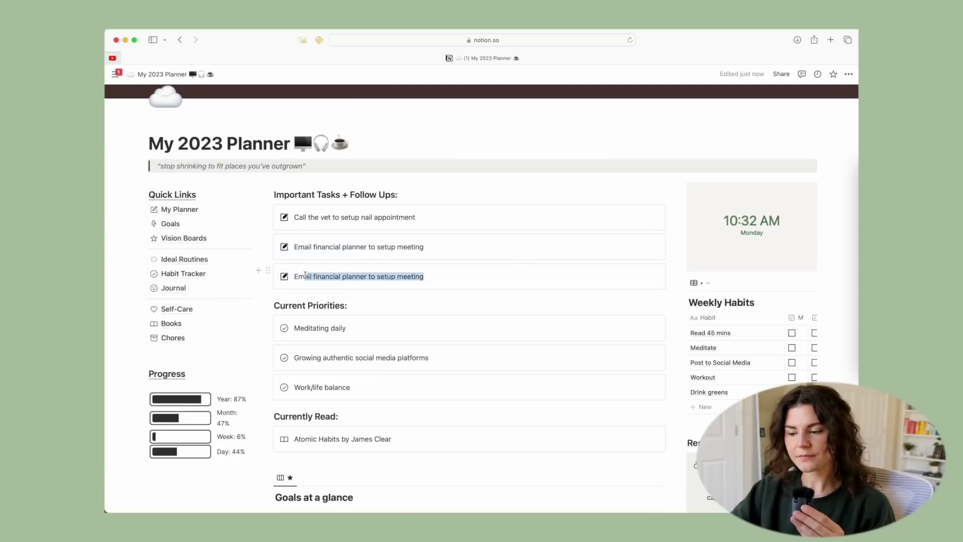
{"action": "key", "text": "BackSpace"}
{"action": "key", "text": "BackSpace"}
{"action": "key", "text": "super+z"}
{"action": "key", "text": "super+z"}
{"action": "key", "text": "super+z"}
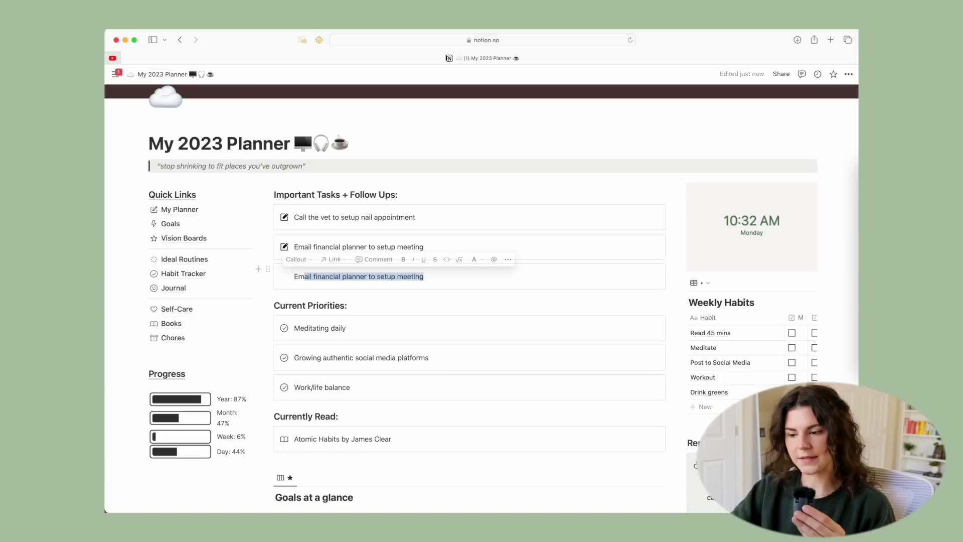
Step: Erase the text of the duplicated callout and remove the empty callout from Important Tasks + Follow Ups
{"action": "key", "text": "shift+Left"}
{"action": "key", "text": "shift+Left"}
{"action": "key", "text": "shift+Left"}
{"action": "key", "text": "shift+Left"}
{"action": "key", "text": "shift+Left"}
{"action": "key", "text": "shift+Left"}
{"action": "key", "text": "shift+Left"}
{"action": "key", "text": "shift+Left"}
{"action": "key", "text": "shift+Left"}
{"action": "key", "text": "shift+Left"}
{"action": "key", "text": "shift+Left"}
{"action": "key", "text": "shift+Left"}
{"action": "key", "text": "shift+Left"}
{"action": "key", "text": "shift+Left"}
{"action": "key", "text": "BackSpace"}
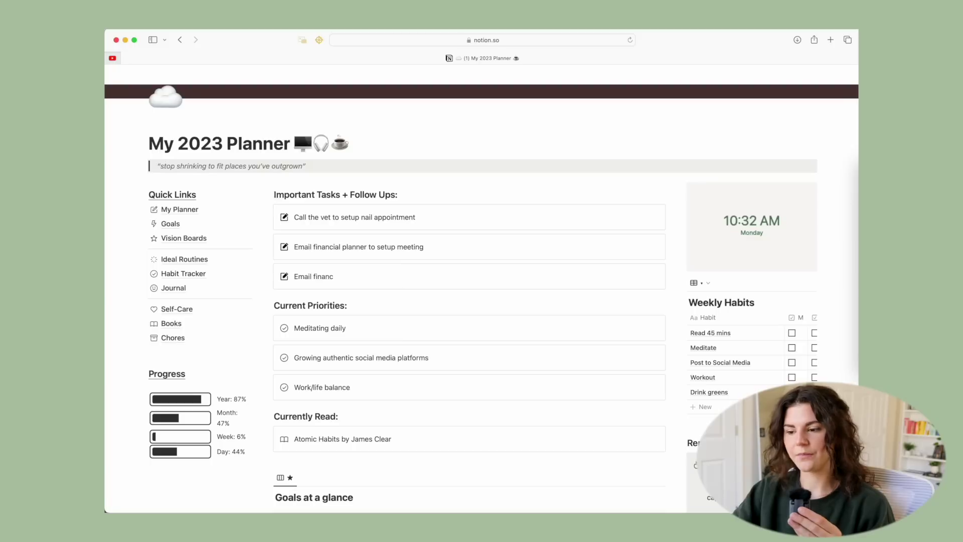
{"action": "key", "text": "BackSpace"}
{"action": "key", "text": "BackSpace"}
{"action": "key", "text": "BackSpace"}
{"action": "key", "text": "BackSpace"}
{"action": "key", "text": "BackSpace"}
{"action": "key", "text": "BackSpace"}
{"action": "key", "text": "BackSpace"}
{"action": "key", "text": "BackSpace"}
{"action": "key", "text": "BackSpace"}
{"action": "key", "text": "BackSpace"}
{"action": "key", "text": "BackSpace"}
{"action": "key", "text": "BackSpace"}
{"action": "key", "text": "BackSpace"}
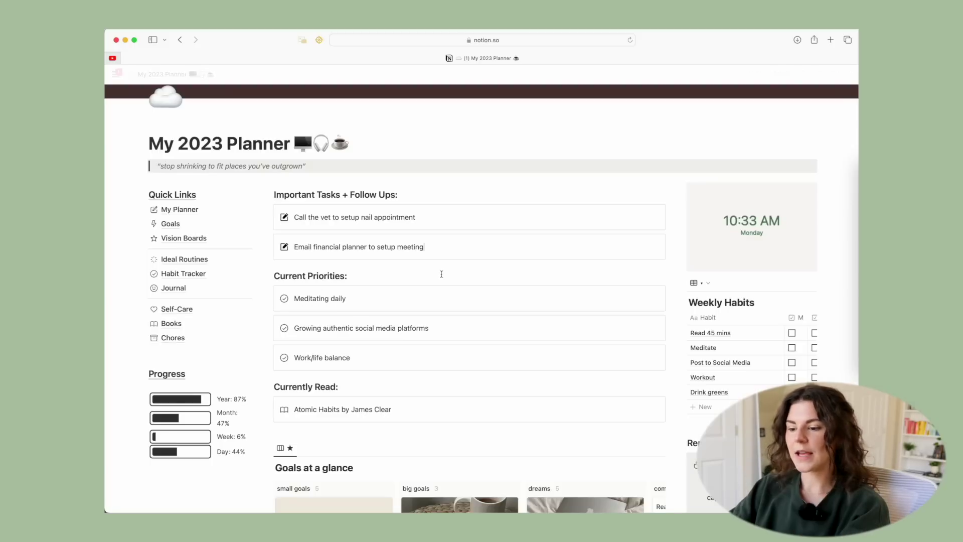
Step: Examine the Goals at a glance board across its small goals, big goals, dreams and completed columns
{"action": "scroll", "coordinate": [485, 257], "scroll_direction": "down", "scroll_amount": 2}
{"action": "scroll", "coordinate": [484, 257], "scroll_direction": "down", "scroll_amount": 5}
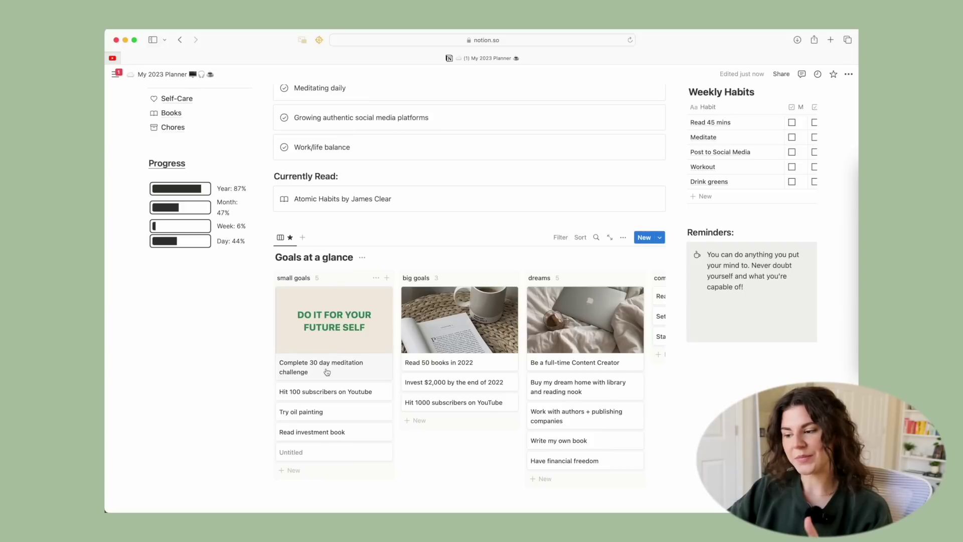
{"action": "scroll", "coordinate": [502, 296], "scroll_direction": "right", "scroll_amount": 3}
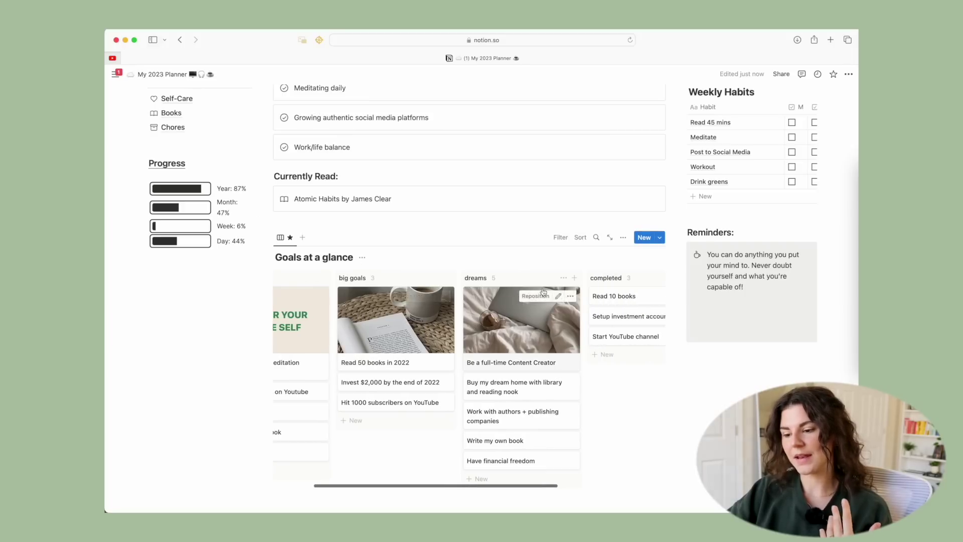
{"action": "scroll", "coordinate": [543, 292], "scroll_direction": "right", "scroll_amount": 2}
{"action": "scroll", "coordinate": [388, 358], "scroll_direction": "left", "scroll_amount": 3}
{"action": "scroll", "coordinate": [388, 357], "scroll_direction": "left", "scroll_amount": 2}
{"action": "scroll", "coordinate": [388, 357], "scroll_direction": "up", "scroll_amount": 1}
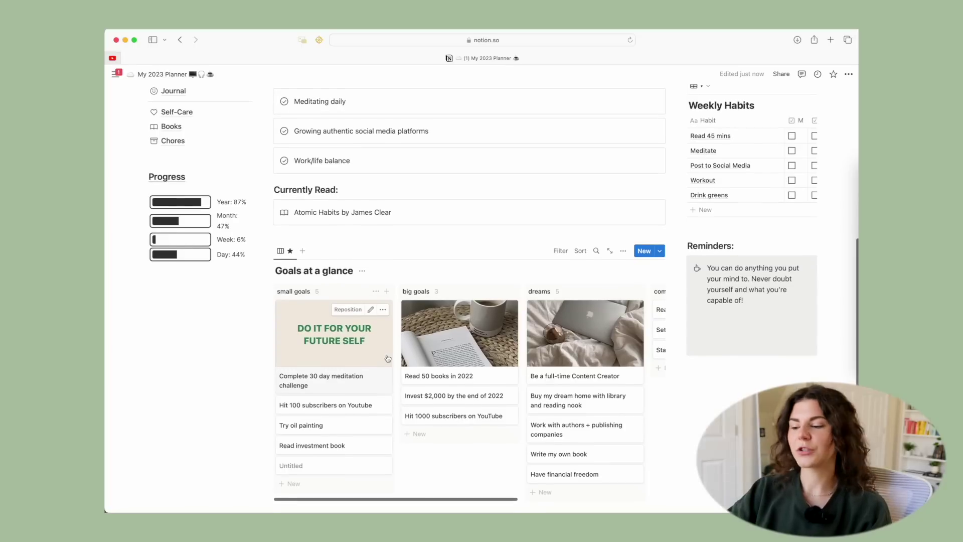
{"action": "scroll", "coordinate": [388, 357], "scroll_direction": "down", "scroll_amount": 1}
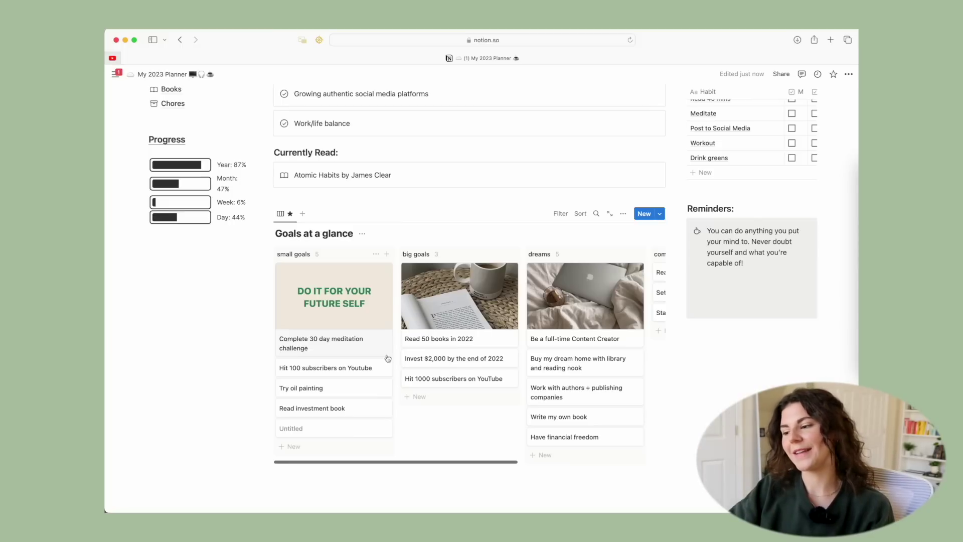
Step: Review the clock widget, the Weekly Habits table and the Reminders callout on the planner home page
{"action": "scroll", "coordinate": [633, 326], "scroll_direction": "up", "scroll_amount": 8}
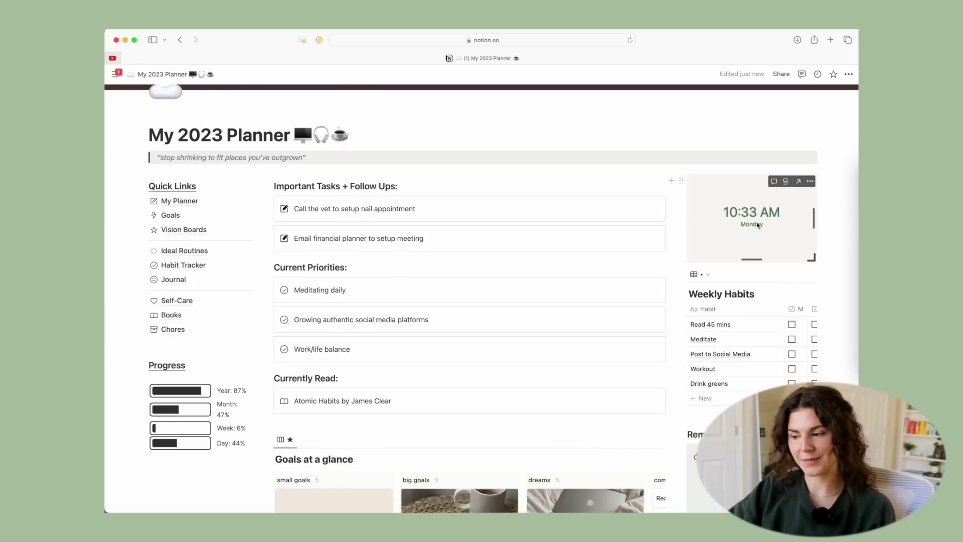
{"action": "scroll", "coordinate": [764, 216], "scroll_direction": "down", "scroll_amount": 3}
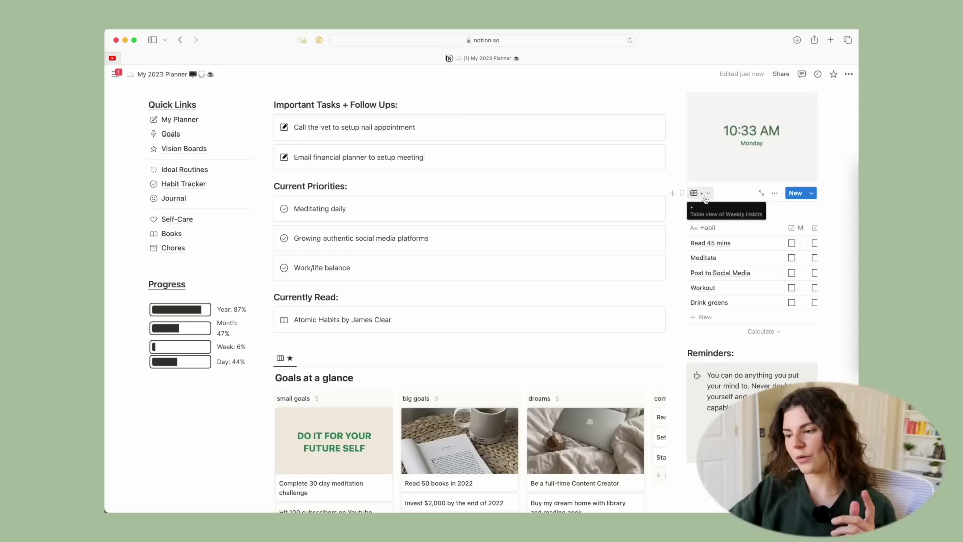
{"action": "scroll", "coordinate": [755, 244], "scroll_direction": "down", "scroll_amount": 2}
{"action": "scroll", "coordinate": [755, 244], "scroll_direction": "down", "scroll_amount": 1}
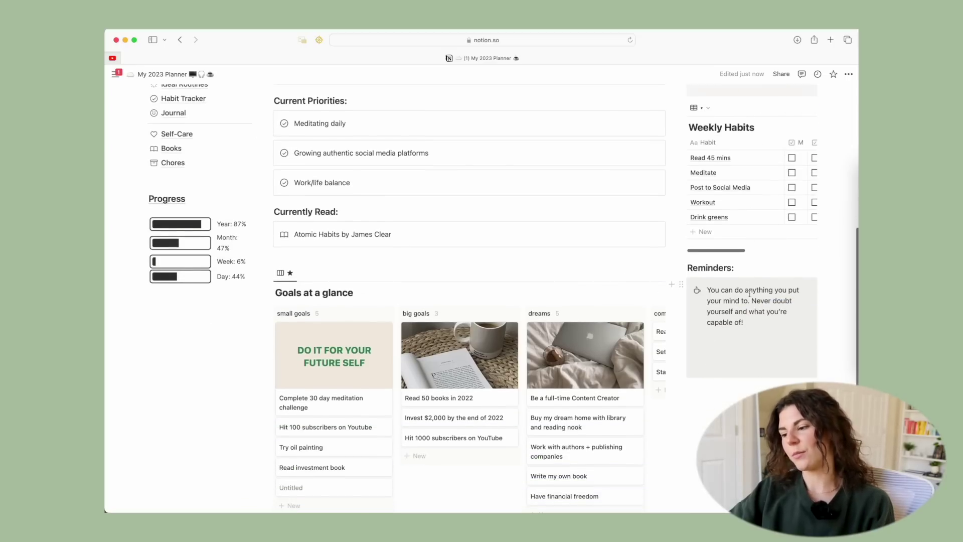
{"action": "scroll", "coordinate": [673, 205], "scroll_direction": "up", "scroll_amount": 4}
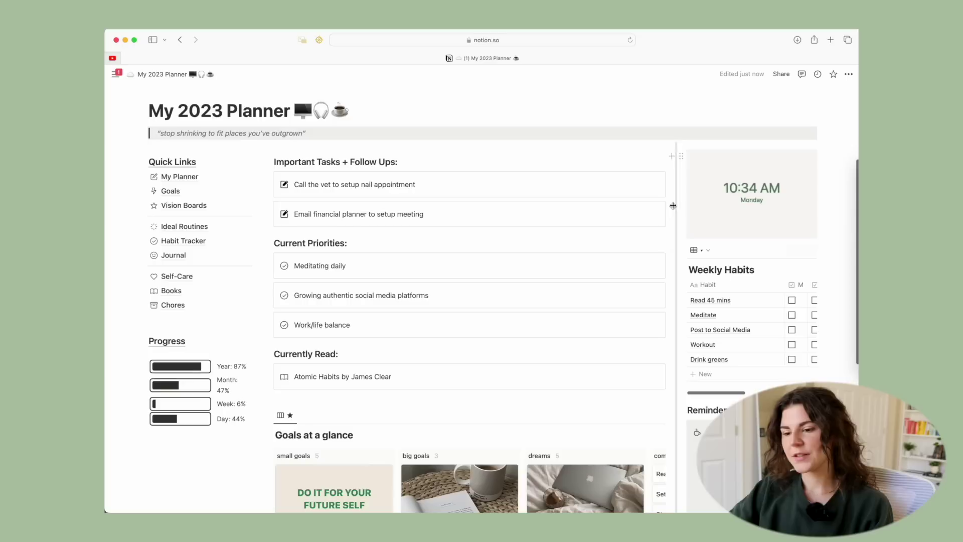
Step: Open the My Planner page from the quick links and review its daily to-dos, weekly goals and notes
{"action": "left_click", "coordinate": [185, 178]}
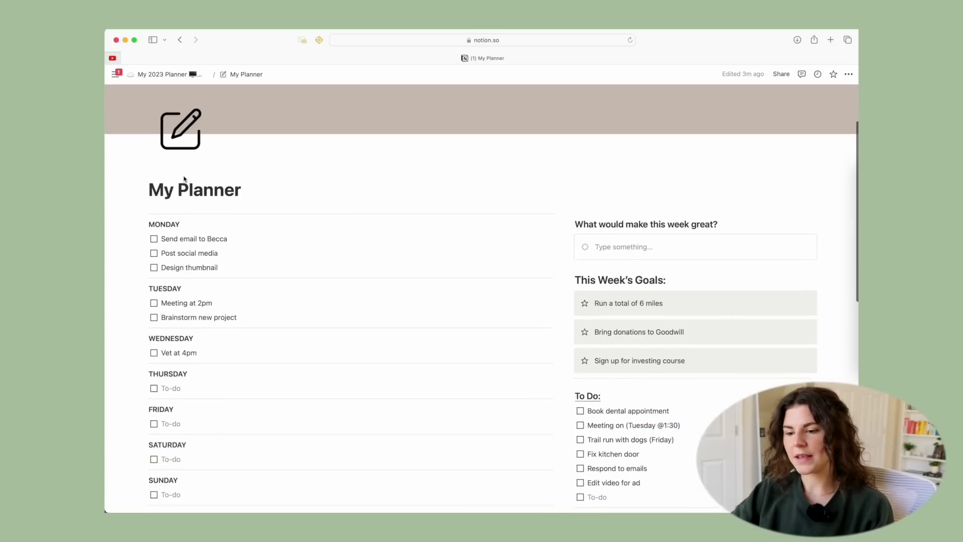
{"action": "scroll", "coordinate": [620, 88], "scroll_direction": "down", "scroll_amount": 3}
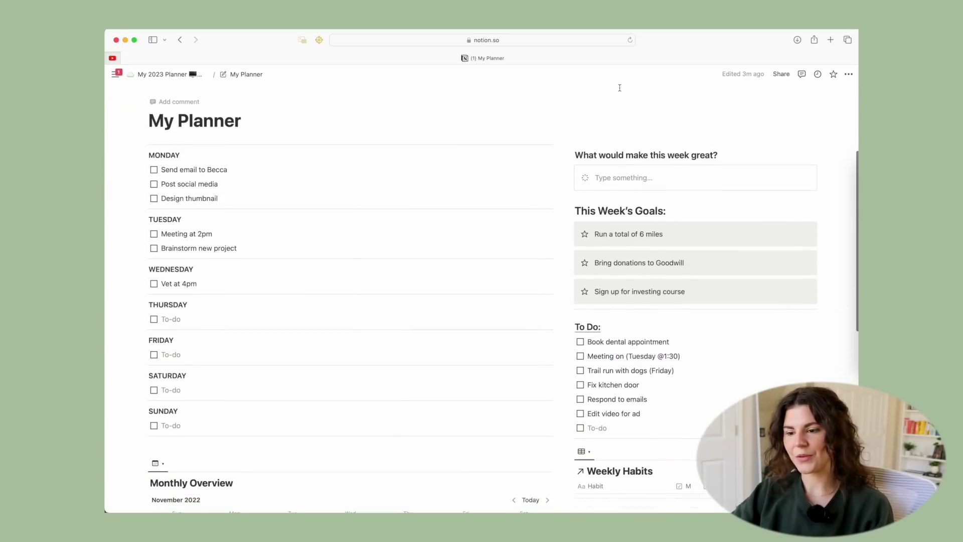
{"action": "scroll", "coordinate": [350, 215], "scroll_direction": "down", "scroll_amount": 2}
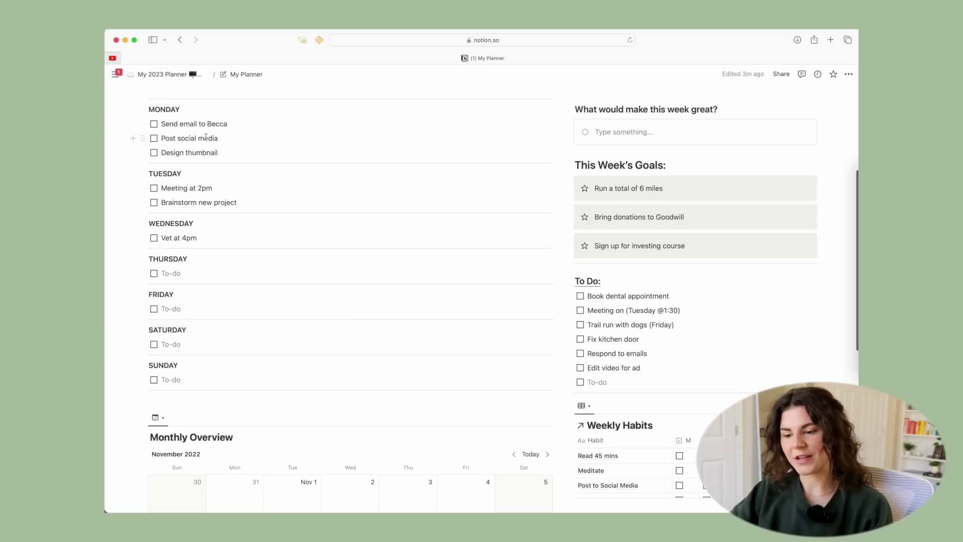
{"action": "scroll", "coordinate": [391, 275], "scroll_direction": "down", "scroll_amount": 10}
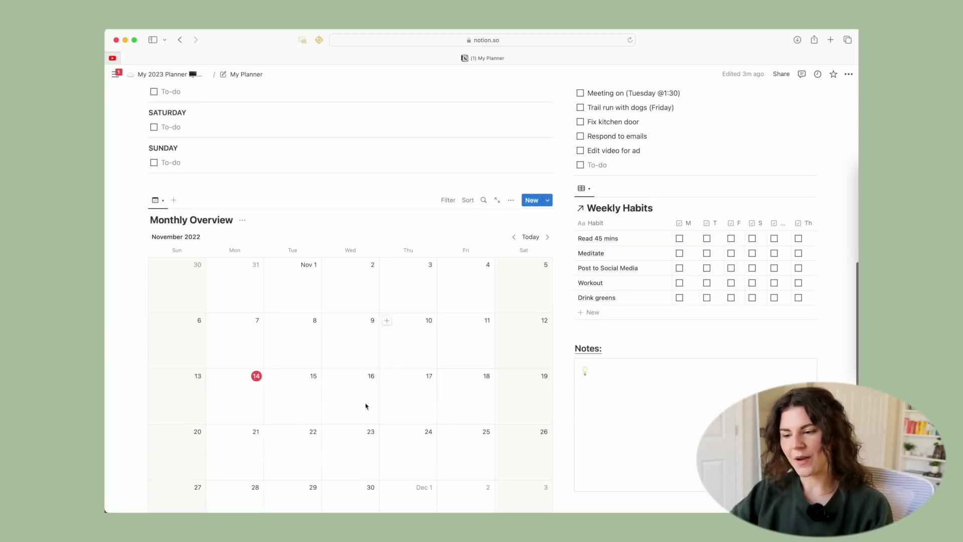
Step: Page the Monthly Overview calendar three months ahead and return it to November 2022
{"action": "scroll", "coordinate": [361, 406], "scroll_direction": "down", "scroll_amount": 2}
{"action": "left_click", "coordinate": [548, 180]}
{"action": "left_click", "coordinate": [549, 180]}
{"action": "left_click", "coordinate": [549, 180]}
{"action": "left_click", "coordinate": [516, 180]}
{"action": "left_click", "coordinate": [516, 180]}
{"action": "left_click", "coordinate": [515, 181]}
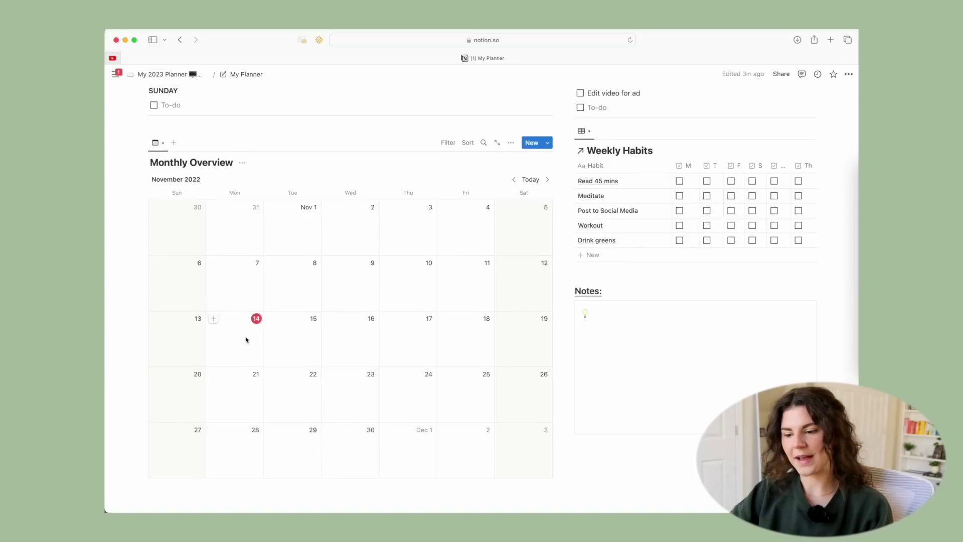
Step: Add a Party event on November 14 and a Basketball Game event on November 16 to the Monthly Overview calendar
{"action": "left_click", "coordinate": [213, 319]}
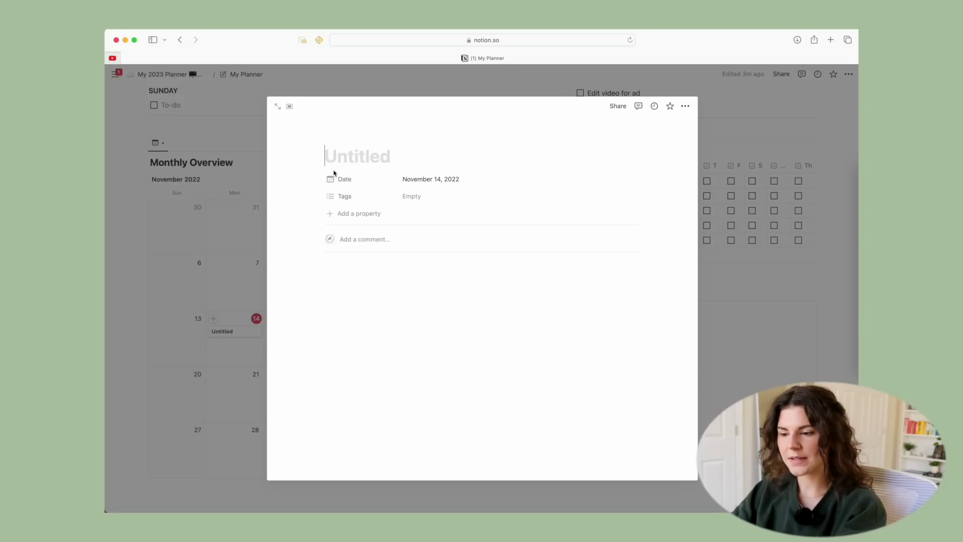
{"action": "type", "text": "Party"}
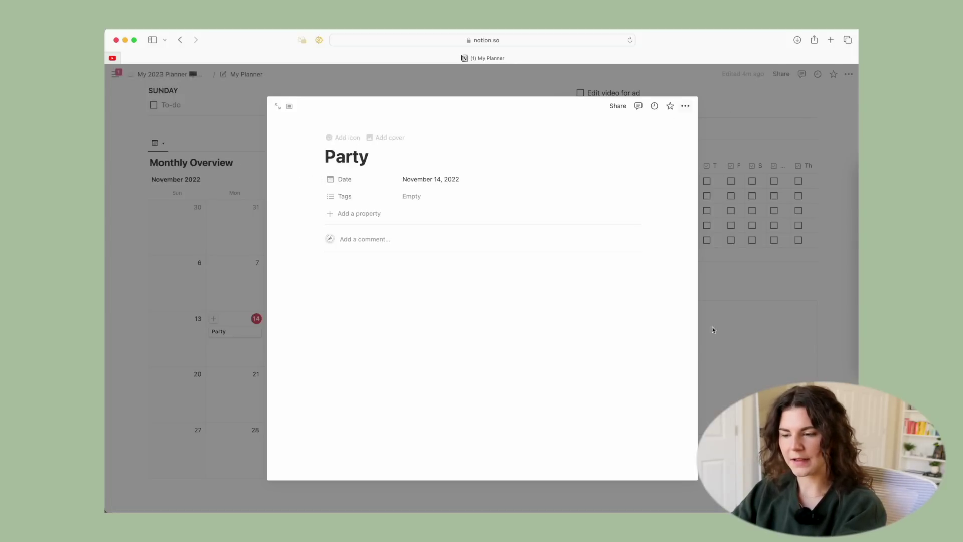
{"action": "left_click", "coordinate": [713, 330]}
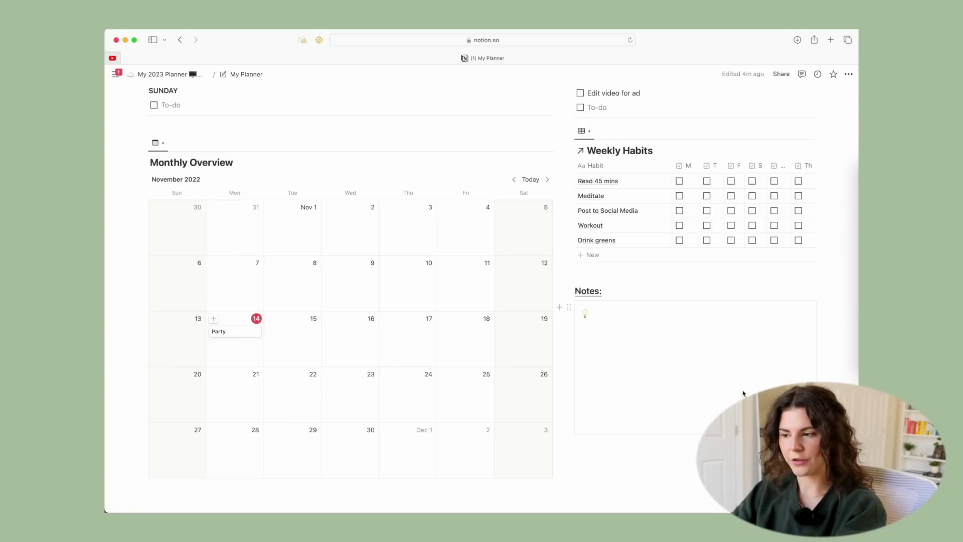
{"action": "left_click", "coordinate": [330, 377]}
{"action": "type", "text": "Basketball Game"}
{"action": "key", "text": "Return"}
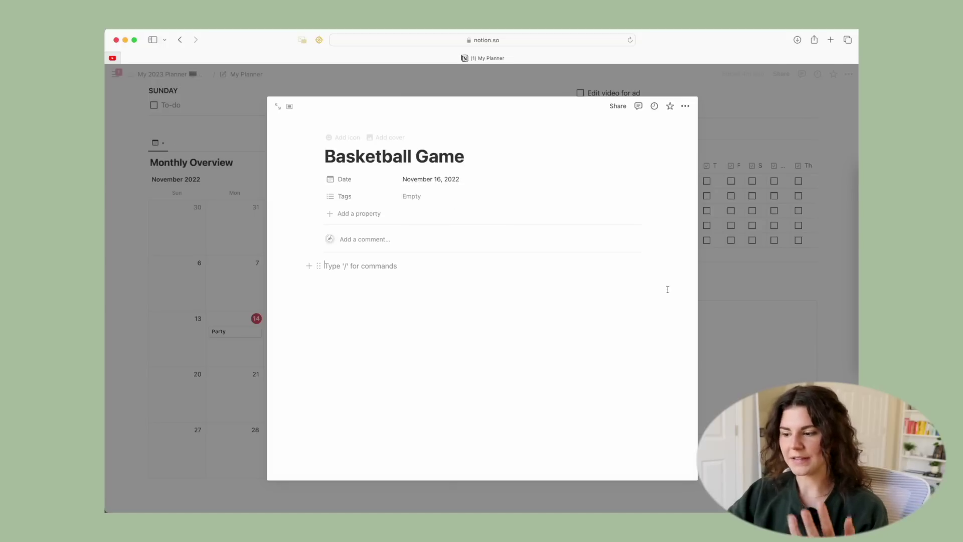
{"action": "left_click", "coordinate": [789, 320]}
Step: Review the weekly question, This Week's Goals and the To Do list on the My Planner page
{"action": "scroll", "coordinate": [658, 175], "scroll_direction": "up", "scroll_amount": 10}
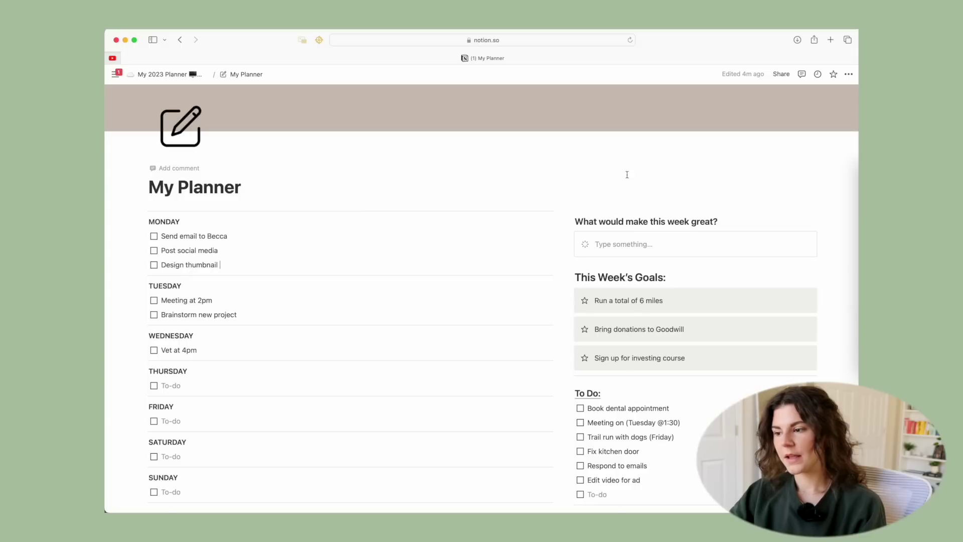
{"action": "scroll", "coordinate": [658, 175], "scroll_direction": "down", "scroll_amount": 2}
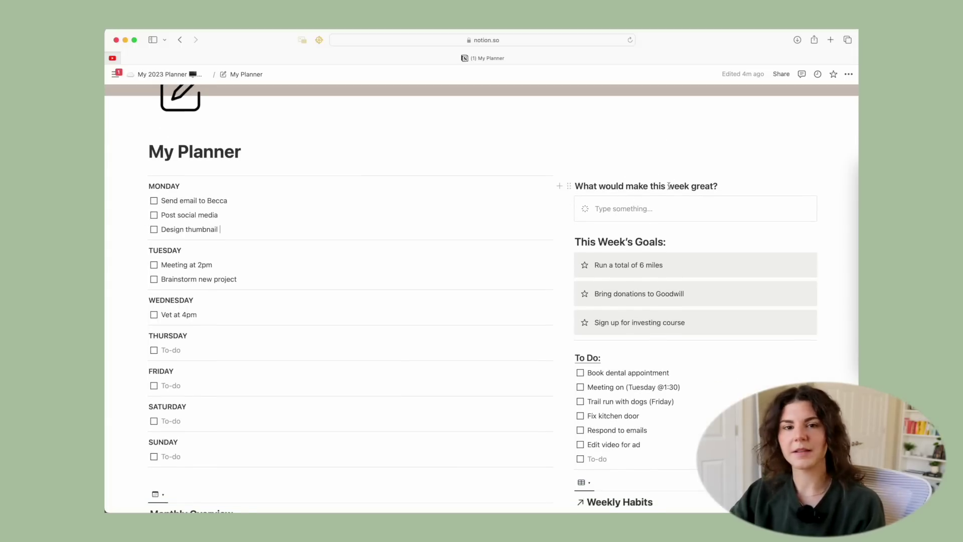
{"action": "scroll", "coordinate": [669, 186], "scroll_direction": "down", "scroll_amount": 2}
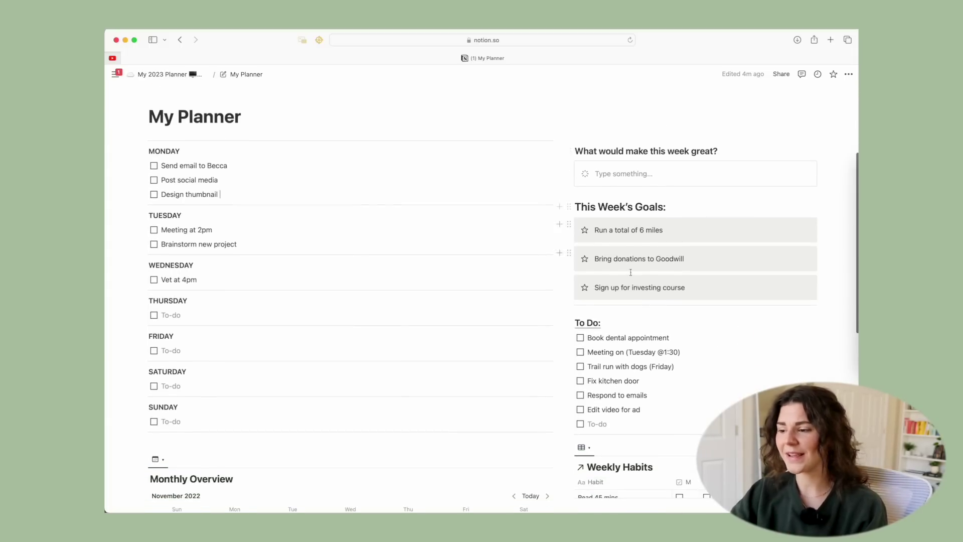
{"action": "scroll", "coordinate": [633, 182], "scroll_direction": "down", "scroll_amount": 2}
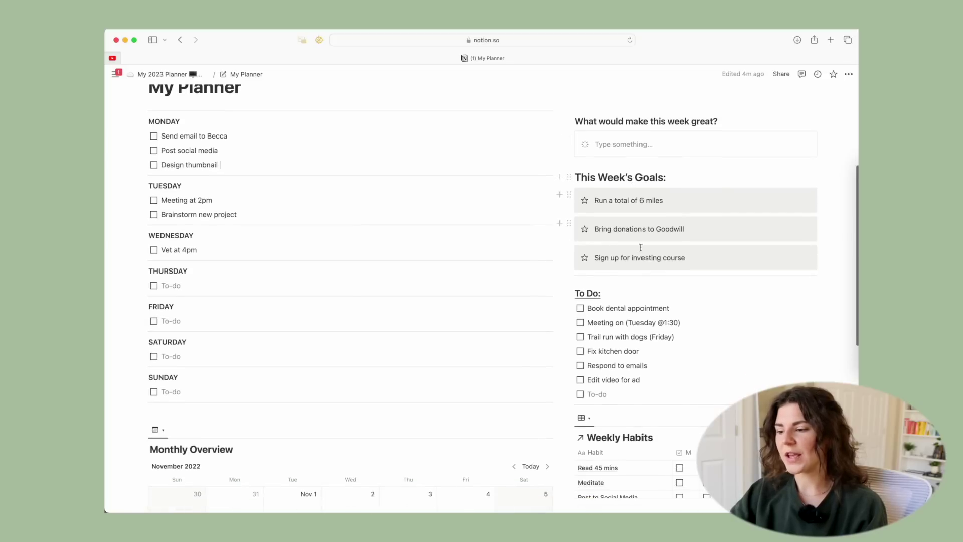
{"action": "scroll", "coordinate": [655, 248], "scroll_direction": "down", "scroll_amount": 5}
Step: Try adding four filler entries at the end of the To Do list and delete them again
{"action": "left_click", "coordinate": [602, 302]}
{"action": "key", "text": "BackSpace"}
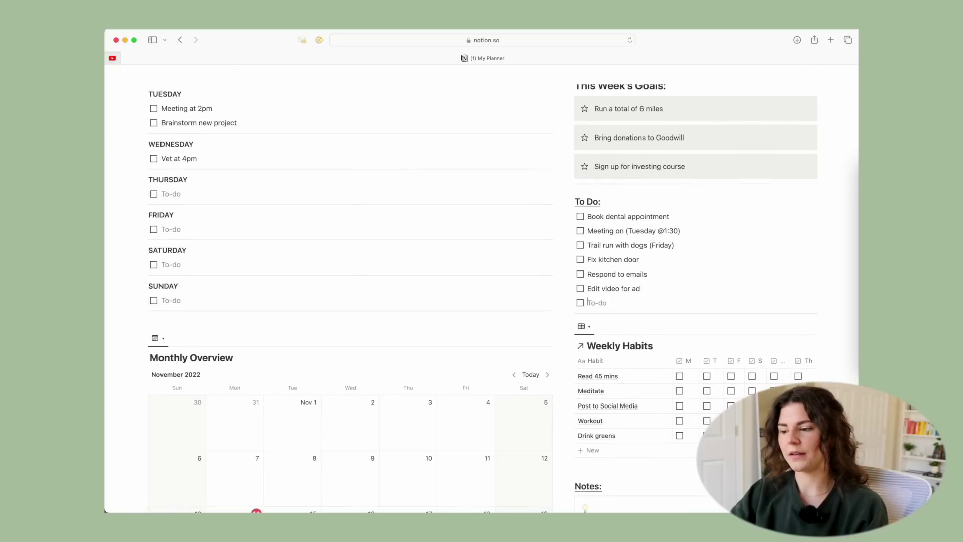
{"action": "key", "text": "Return"}
{"action": "type", "text": "hjdsah;s"}
{"action": "key", "text": "Return"}
{"action": "type", "text": "hdjsa;hd"}
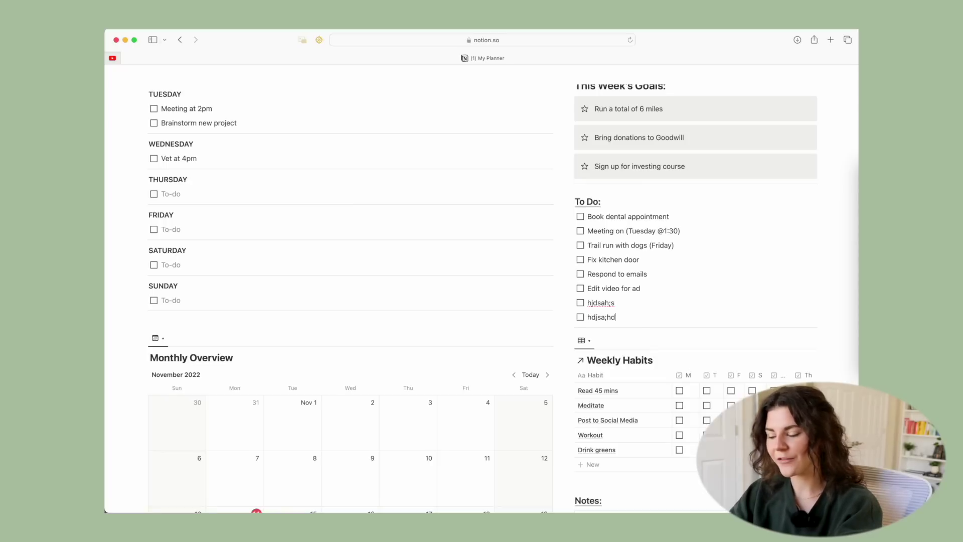
{"action": "key", "text": "Return"}
{"action": "type", "text": "hdsja"}
{"action": "key", "text": "Return"}
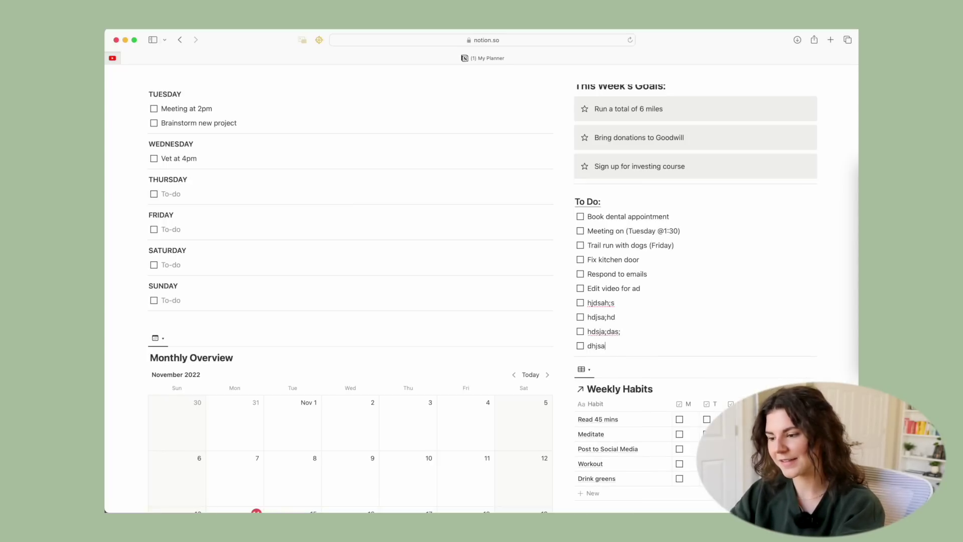
{"action": "left_click_drag", "start_coordinate": [613, 340], "coordinate": [605, 301]}
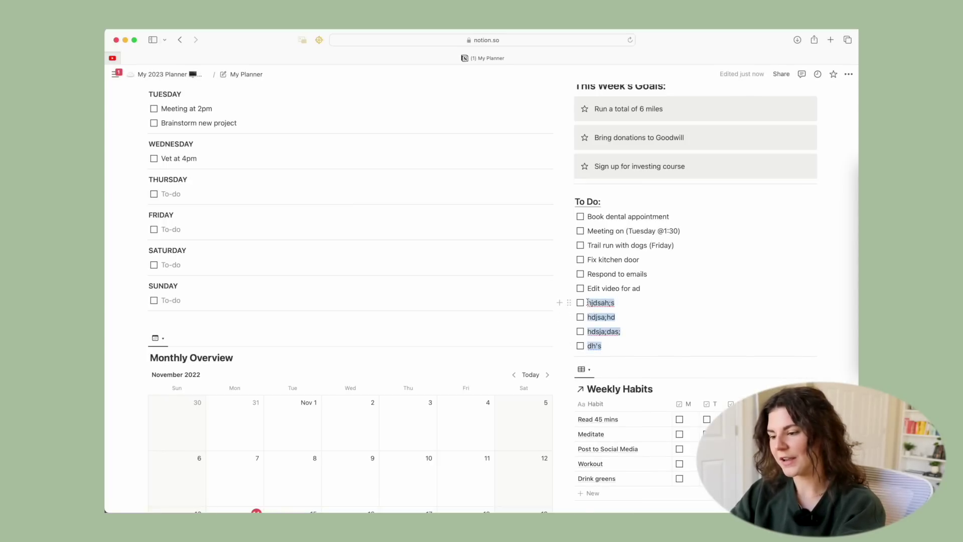
{"action": "key", "text": "BackSpace"}
Step: Open the full Weekly Habits table from its linked heading on My Planner and return to the planner home page
{"action": "scroll", "coordinate": [645, 317], "scroll_direction": "down", "scroll_amount": 5}
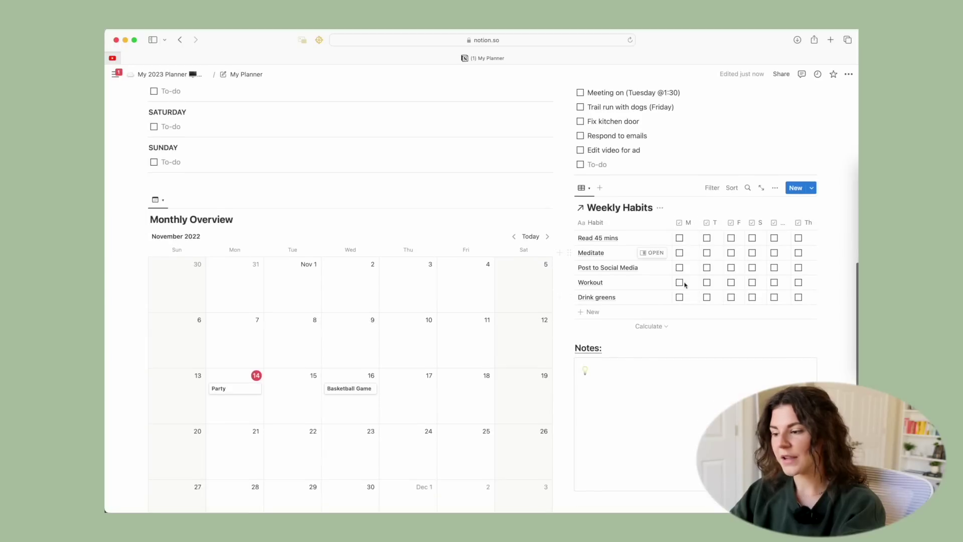
{"action": "left_click", "coordinate": [581, 208]}
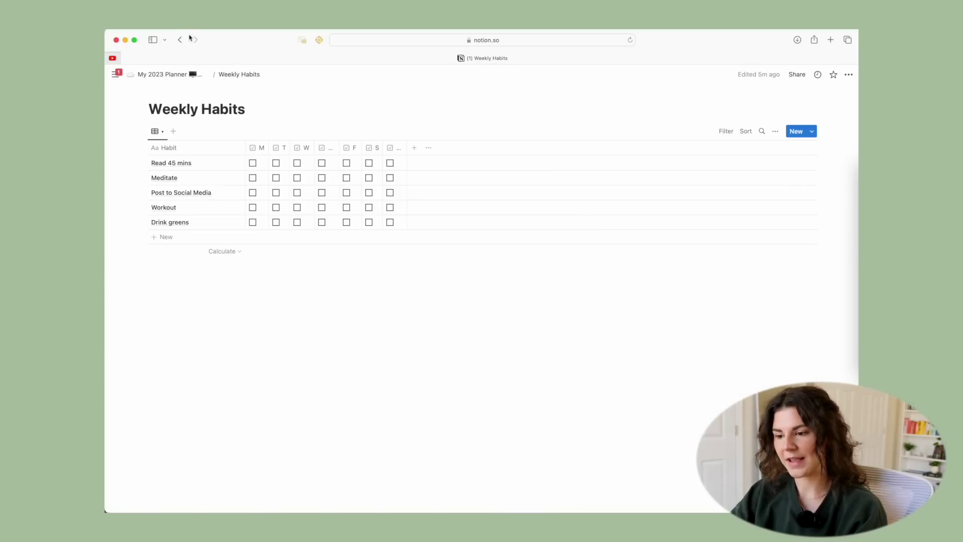
{"action": "left_click", "coordinate": [189, 80]}
Step: Check off Monday for Read 45 mins, Meditate and Post to Social Media in the home page's Weekly Habits table
{"action": "scroll", "coordinate": [736, 395], "scroll_direction": "down", "scroll_amount": 3}
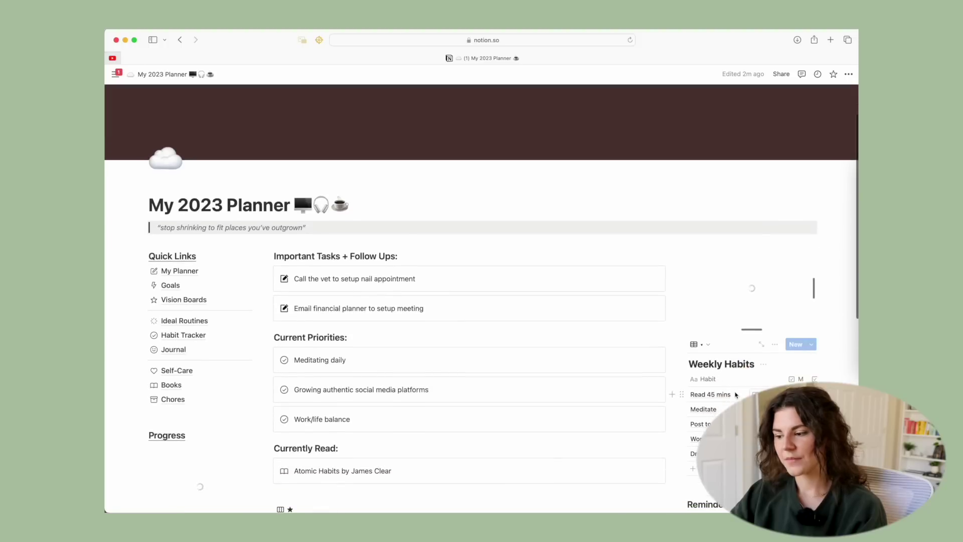
{"action": "left_click", "coordinate": [792, 330]}
{"action": "left_click", "coordinate": [792, 343]}
{"action": "left_click", "coordinate": [792, 359]}
Step: Reopen the My Planner page and inspect the Monday checkboxes in its Weekly Habits table
{"action": "left_click", "coordinate": [183, 209]}
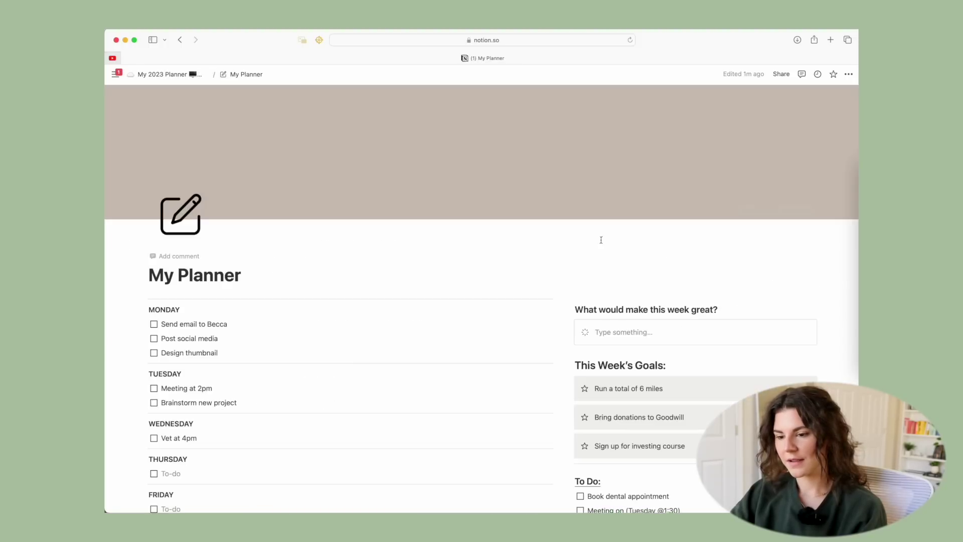
{"action": "scroll", "coordinate": [654, 305], "scroll_direction": "down", "scroll_amount": 6}
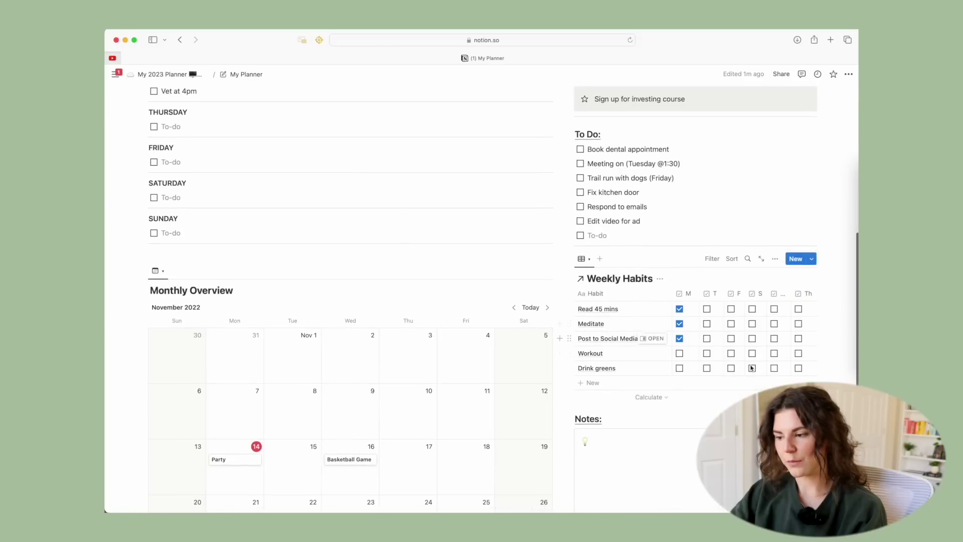
{"action": "scroll", "coordinate": [777, 310], "scroll_direction": "down", "scroll_amount": 3}
{"action": "scroll", "coordinate": [777, 310], "scroll_direction": "down", "scroll_amount": 5}
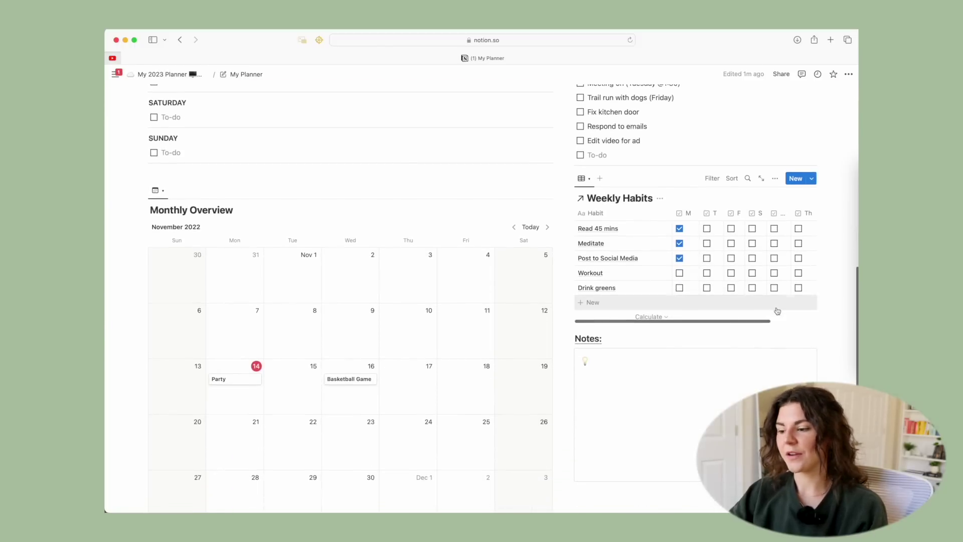
Step: Look back over the My Planner page and its Monday to-do items
{"action": "scroll", "coordinate": [698, 229], "scroll_direction": "up", "scroll_amount": 10}
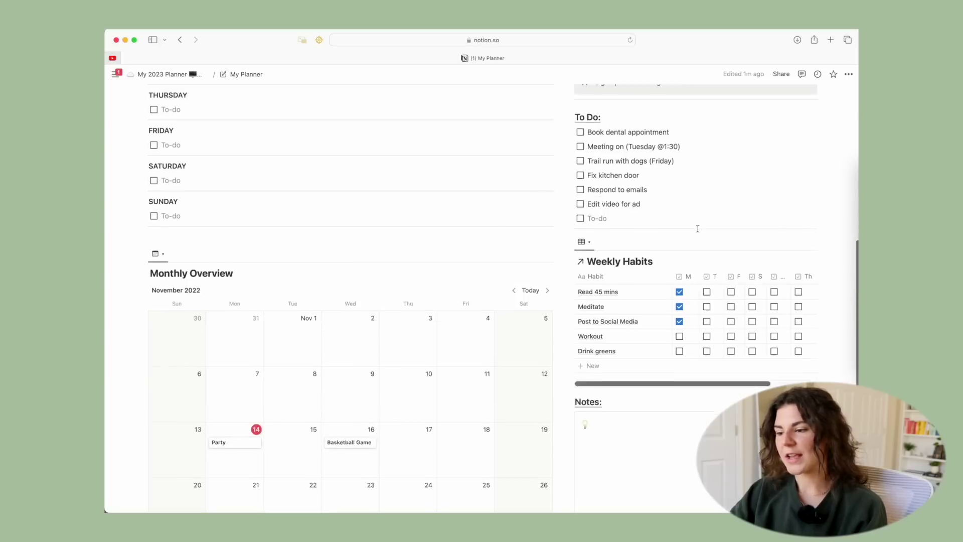
{"action": "scroll", "coordinate": [698, 228], "scroll_direction": "up", "scroll_amount": 6}
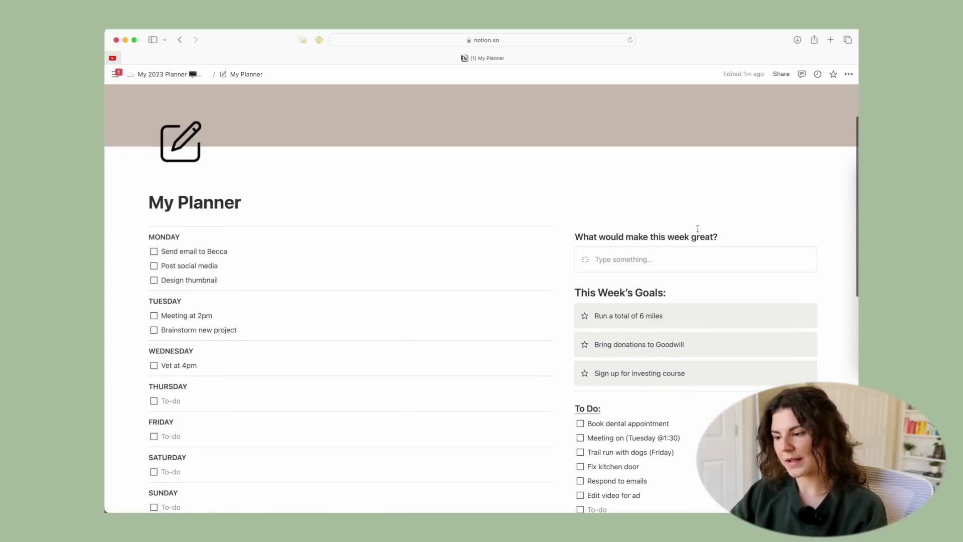
{"action": "scroll", "coordinate": [698, 229], "scroll_direction": "down", "scroll_amount": 1}
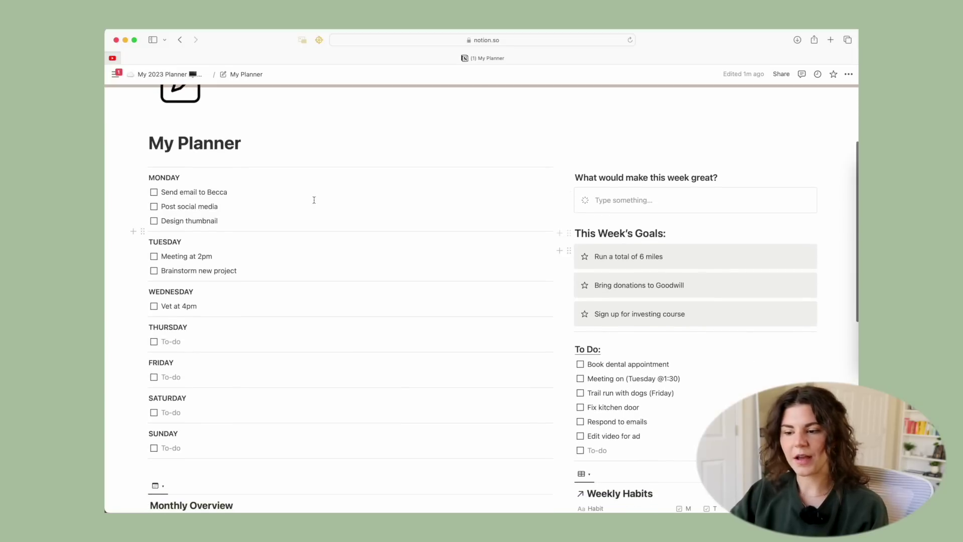
{"action": "left_click_drag", "start_coordinate": [237, 221], "coordinate": [246, 193]}
{"action": "left_click", "coordinate": [251, 197]}
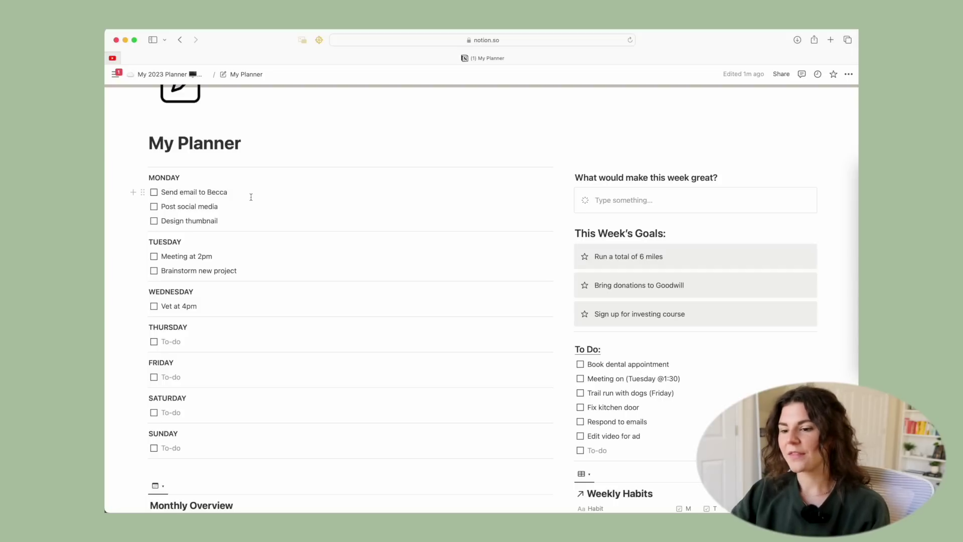
Step: Open the Goals page and review the five goal summaries above the detailed sections
{"action": "scroll", "coordinate": [273, 197], "scroll_direction": "up", "scroll_amount": 1}
{"action": "scroll", "coordinate": [274, 197], "scroll_direction": "down", "scroll_amount": 1}
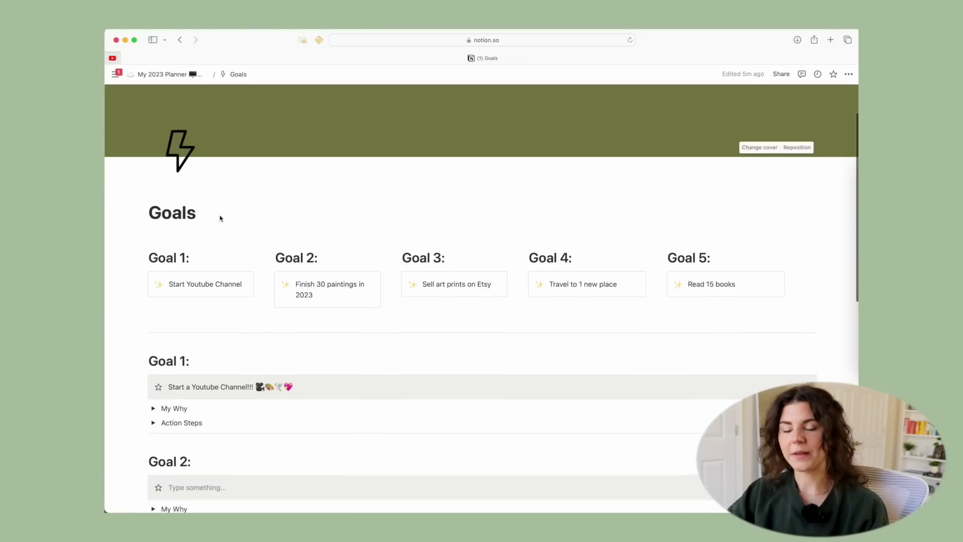
{"action": "scroll", "coordinate": [220, 217], "scroll_direction": "down", "scroll_amount": 3}
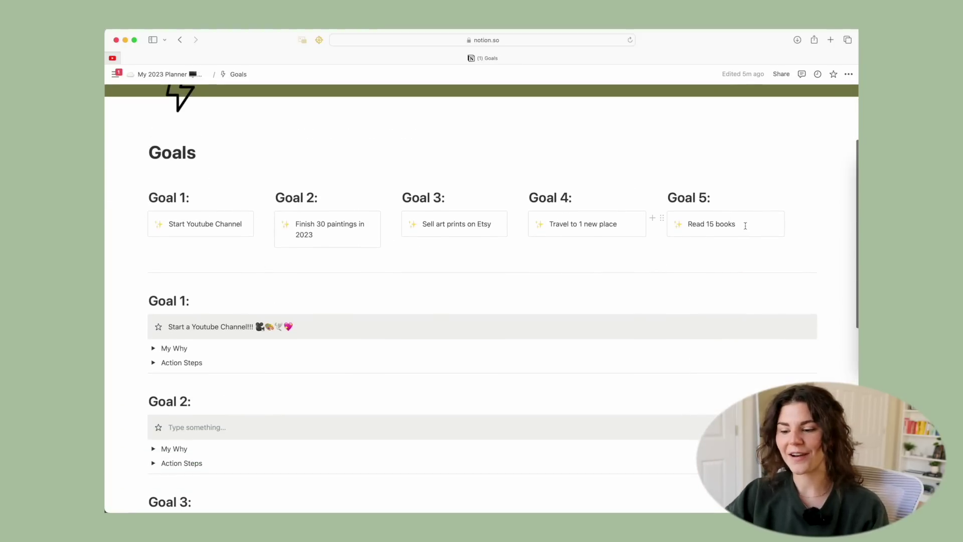
{"action": "scroll", "coordinate": [399, 236], "scroll_direction": "down", "scroll_amount": 2}
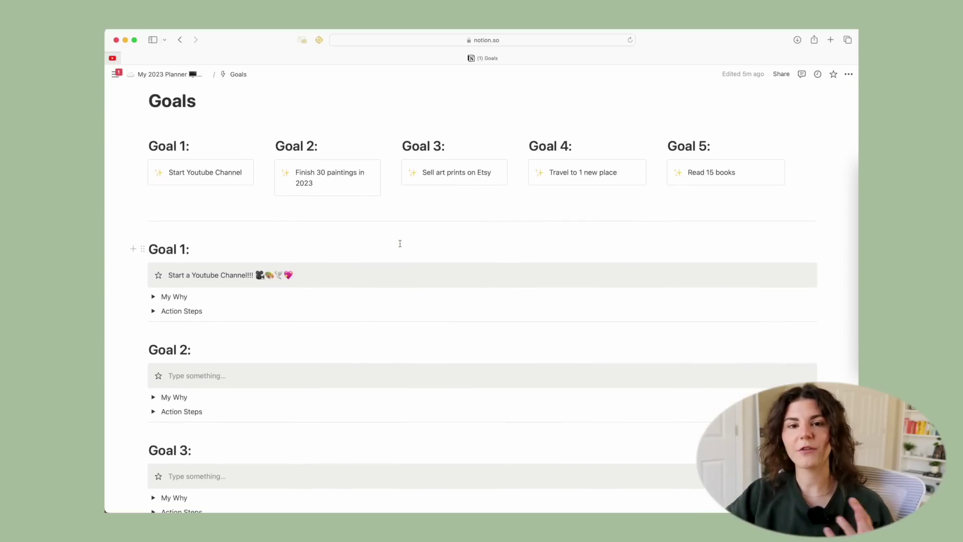
{"action": "scroll", "coordinate": [206, 181], "scroll_direction": "up", "scroll_amount": 3}
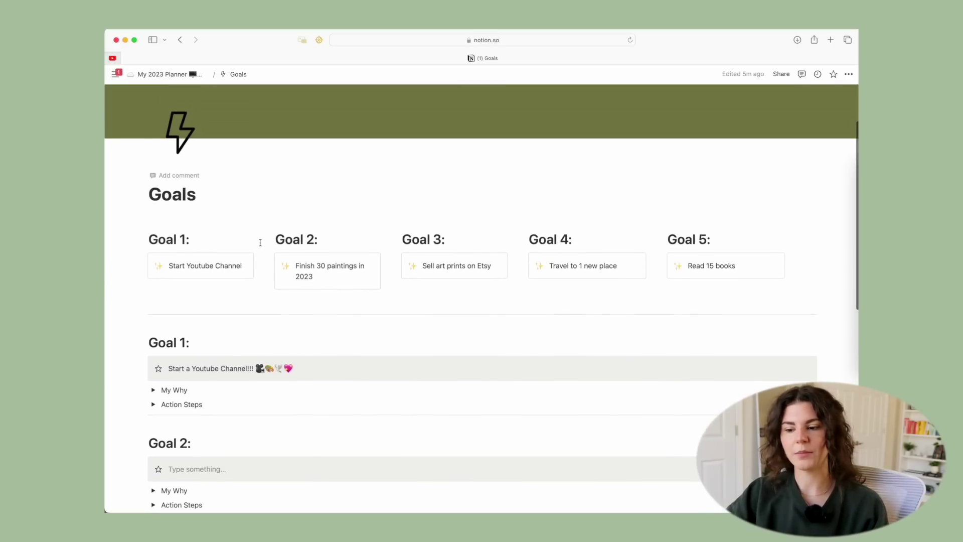
Step: Expand the My Why and Action Steps toggles under Goal 1
{"action": "scroll", "coordinate": [440, 286], "scroll_direction": "down", "scroll_amount": 5}
{"action": "left_click", "coordinate": [153, 236]}
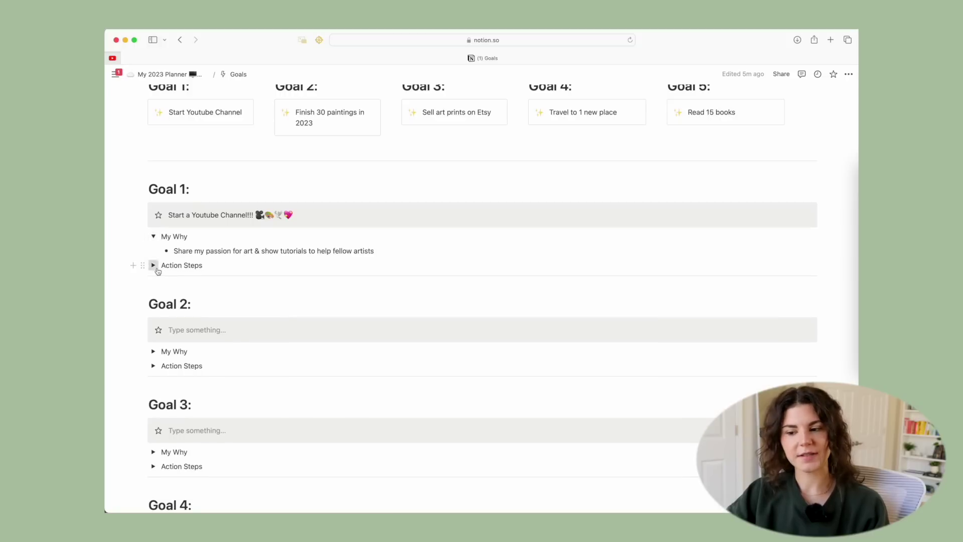
{"action": "left_click", "coordinate": [153, 265]}
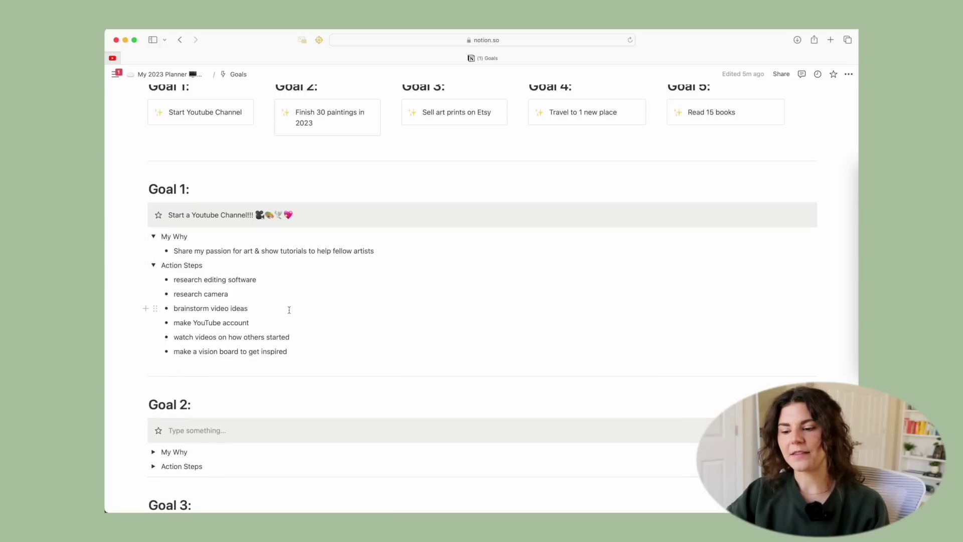
Step: Look through the Goal 2 to Goal 5 sections and view the block actions available for the Goal 5 heading
{"action": "scroll", "coordinate": [289, 310], "scroll_direction": "down", "scroll_amount": 2}
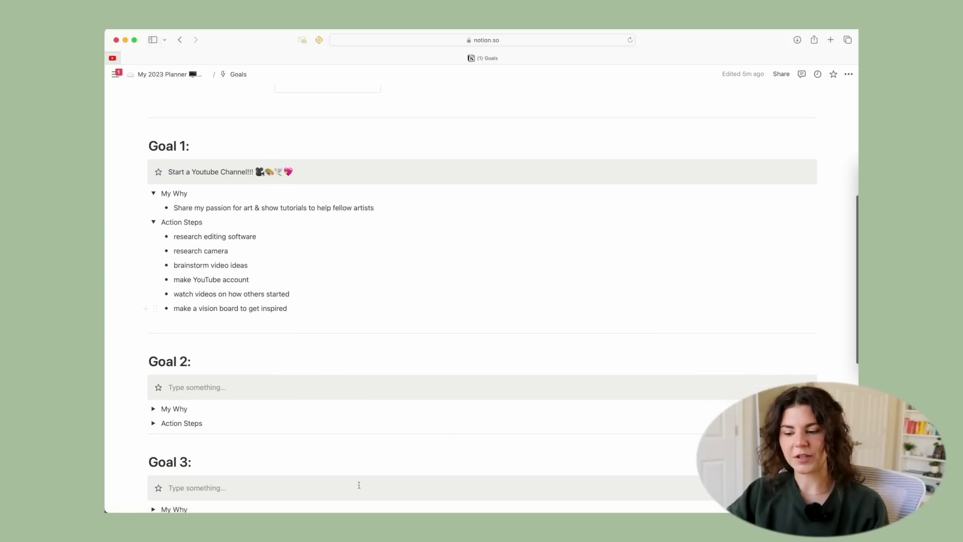
{"action": "scroll", "coordinate": [303, 411], "scroll_direction": "down", "scroll_amount": 10}
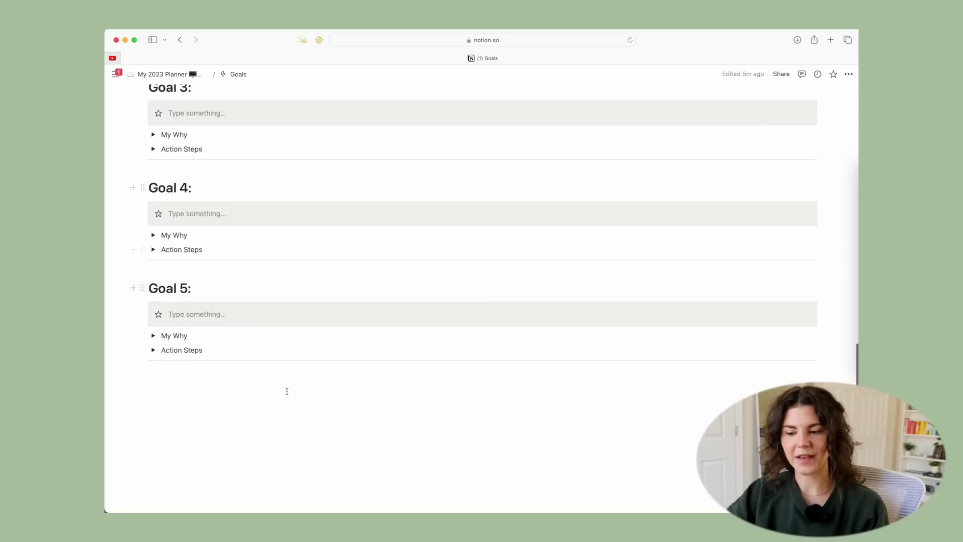
{"action": "left_click", "coordinate": [143, 289]}
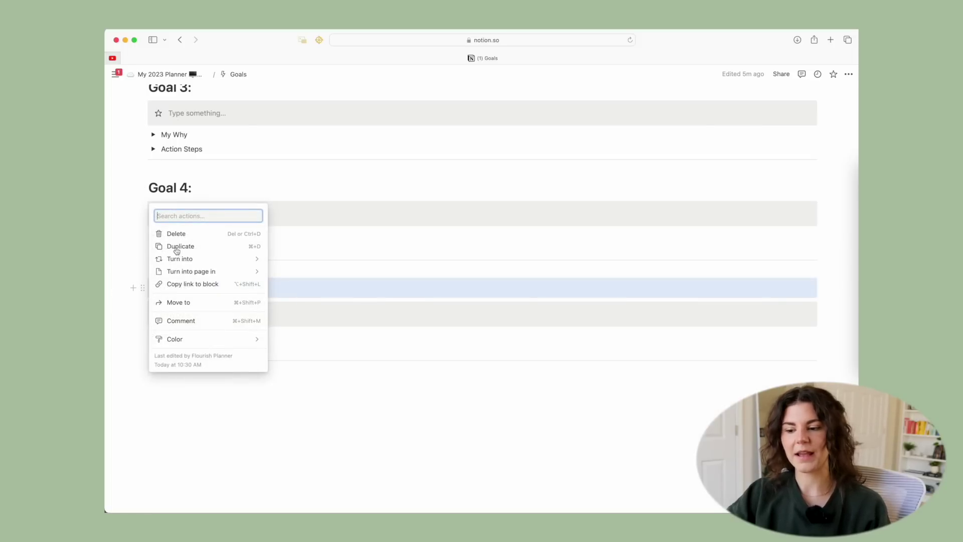
{"action": "key", "text": "Escape"}
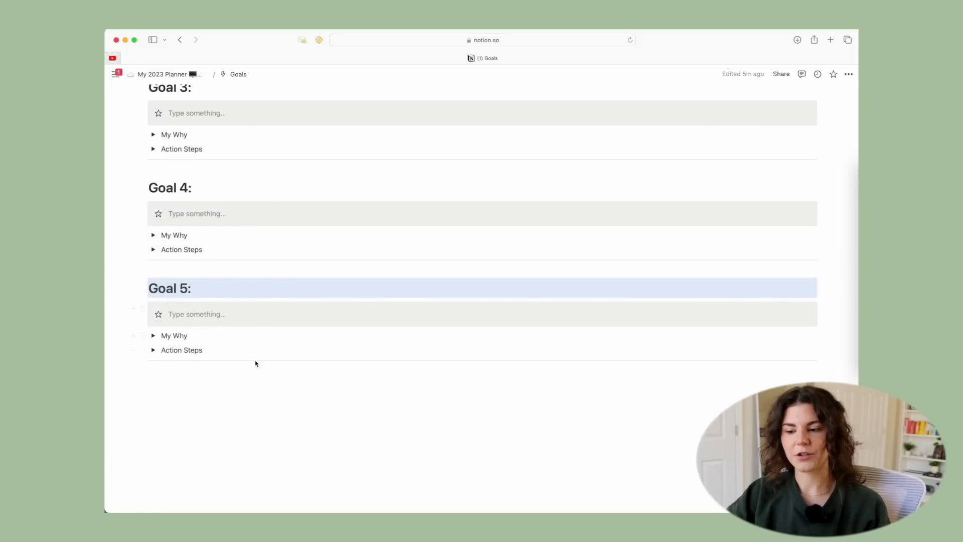
Step: Return from the Goals page to the My 2023 Planner home page
{"action": "scroll", "coordinate": [249, 368], "scroll_direction": "up", "scroll_amount": 10}
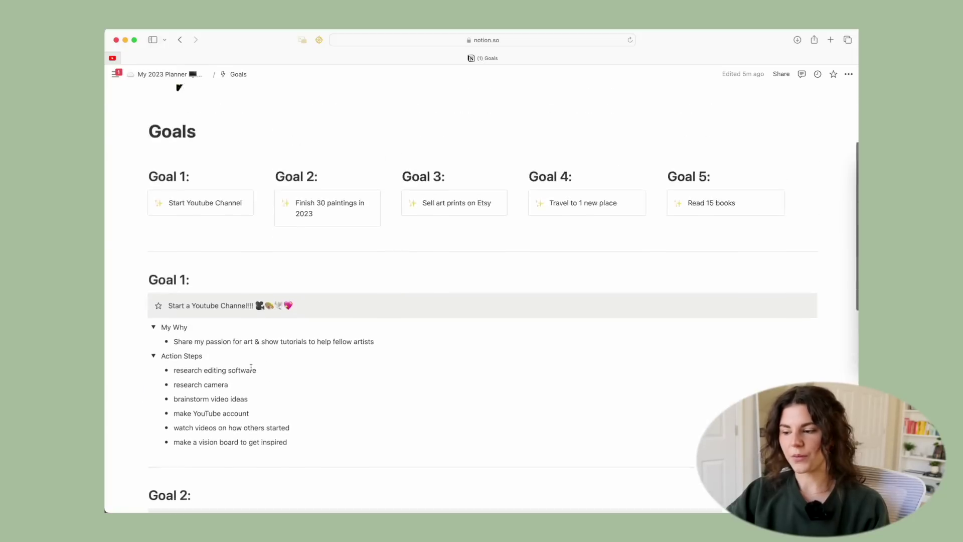
{"action": "scroll", "coordinate": [251, 367], "scroll_direction": "up", "scroll_amount": 5}
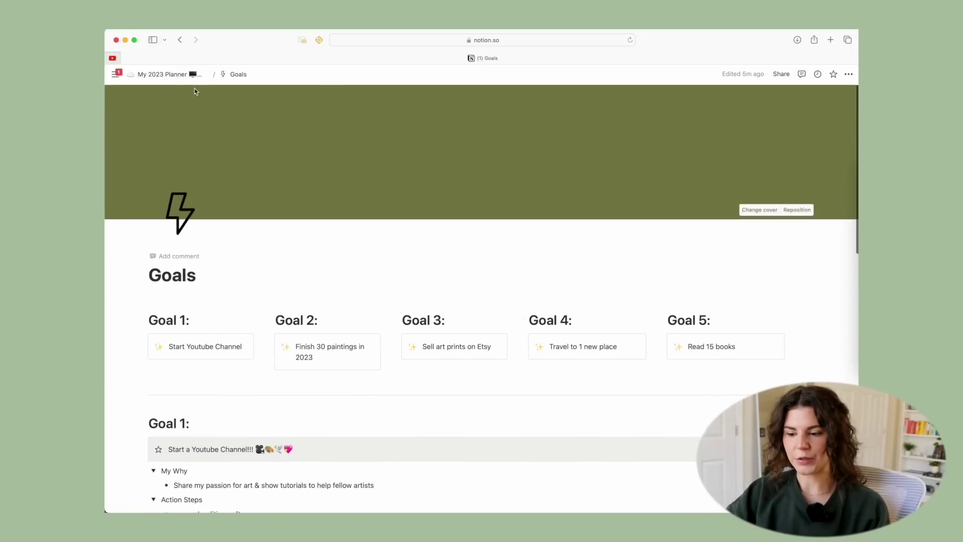
{"action": "left_click", "coordinate": [166, 74]}
{"action": "scroll", "coordinate": [291, 374], "scroll_direction": "down", "scroll_amount": 1}
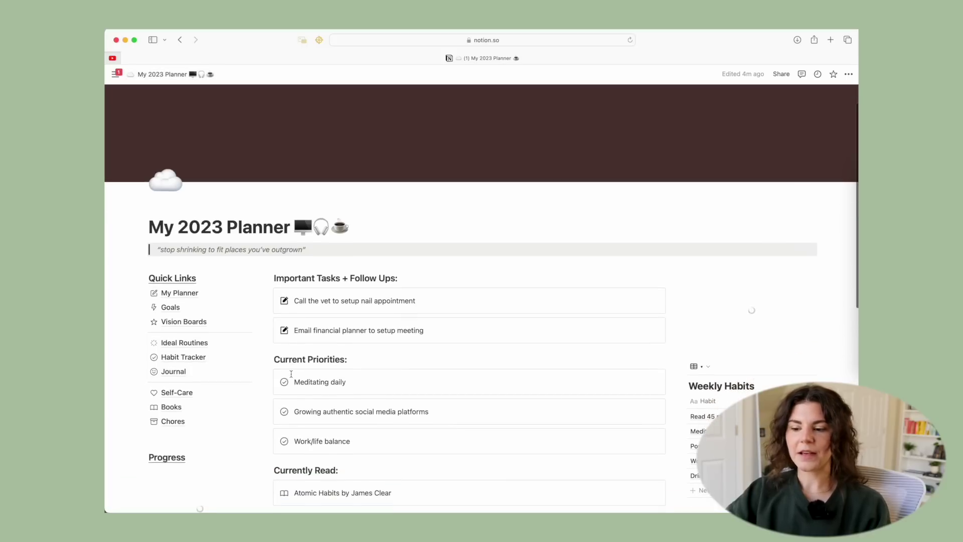
Step: Open the Vision Boards page and look over the This Month's and 2022 vision board collages
{"action": "left_click", "coordinate": [184, 322]}
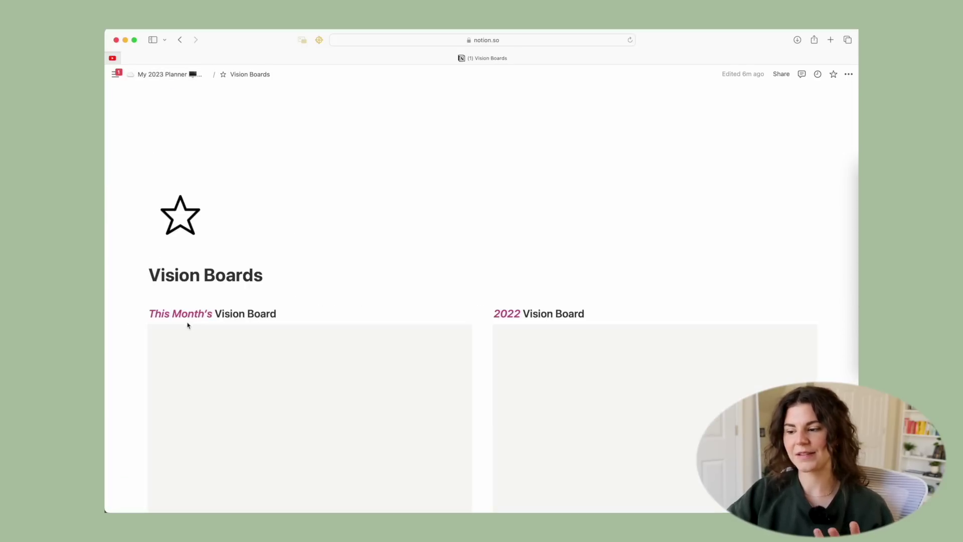
{"action": "scroll", "coordinate": [187, 325], "scroll_direction": "down", "scroll_amount": 5}
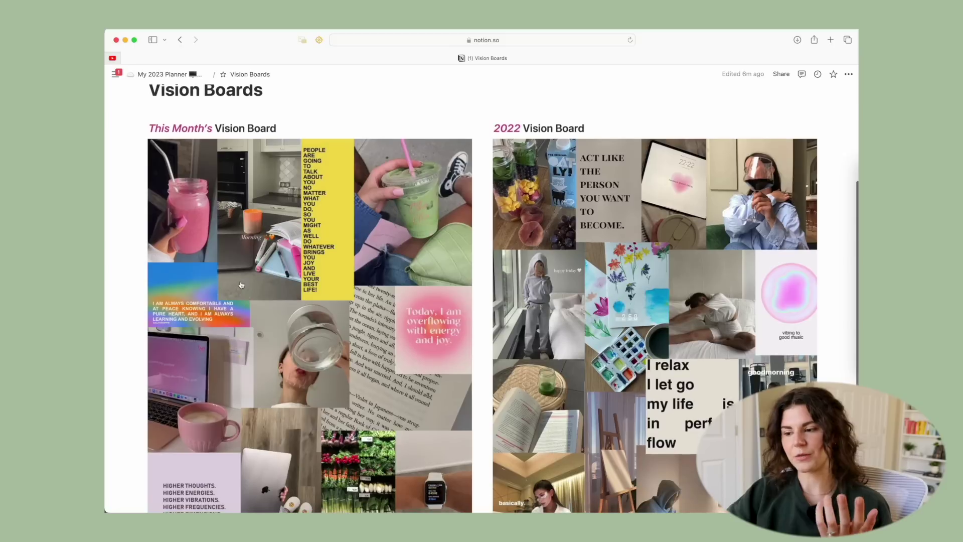
{"action": "scroll", "coordinate": [241, 285], "scroll_direction": "up", "scroll_amount": 1}
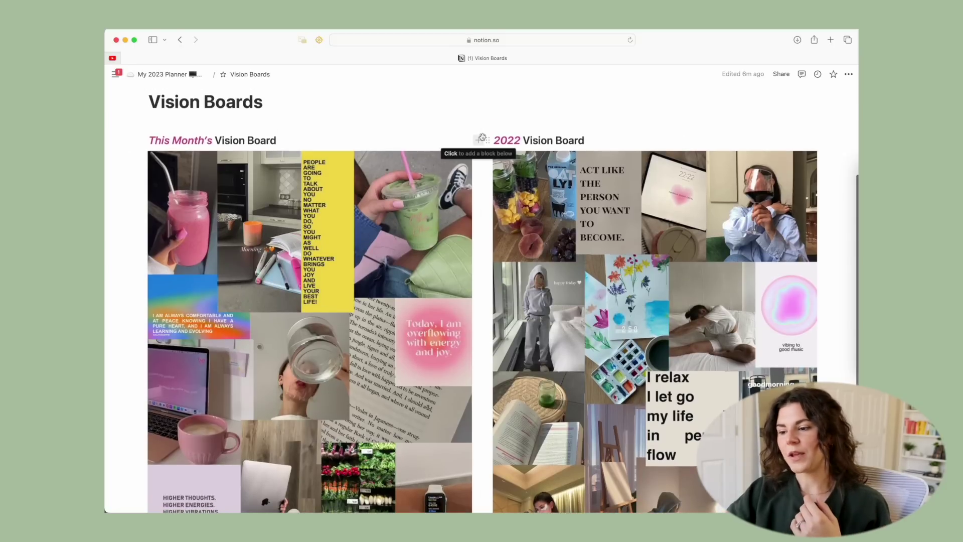
{"action": "scroll", "coordinate": [483, 137], "scroll_direction": "up", "scroll_amount": 2}
{"action": "scroll", "coordinate": [519, 216], "scroll_direction": "down", "scroll_amount": 2}
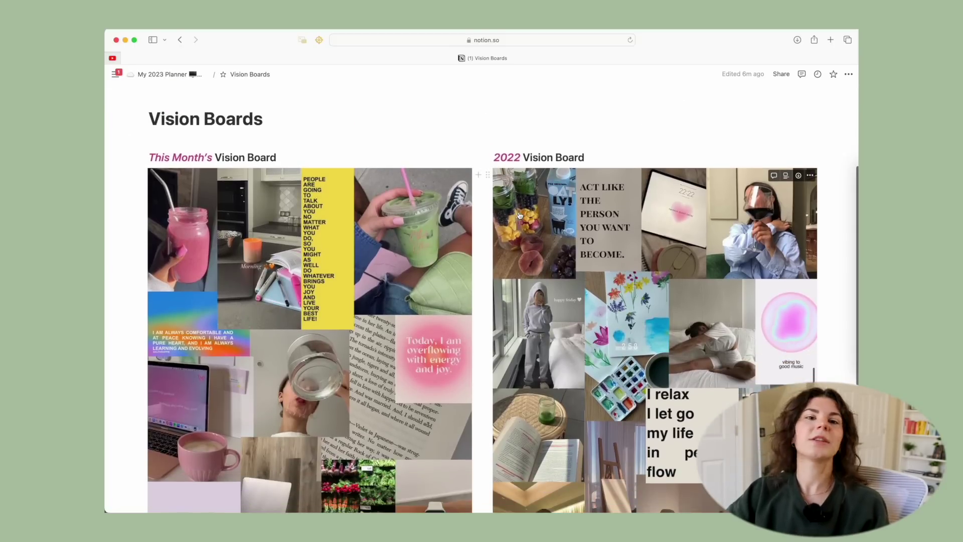
{"action": "scroll", "coordinate": [520, 216], "scroll_direction": "down", "scroll_amount": 3}
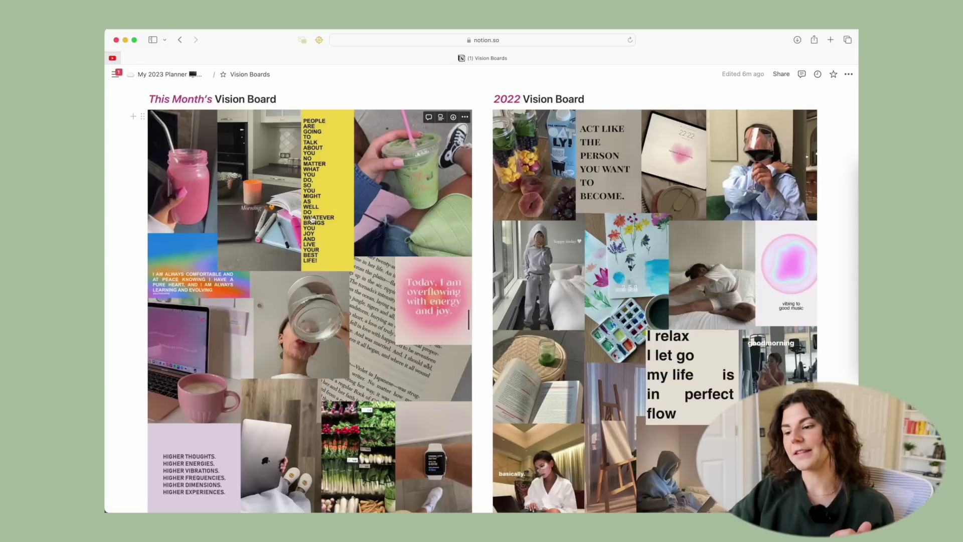
{"action": "scroll", "coordinate": [311, 219], "scroll_direction": "down", "scroll_amount": 1}
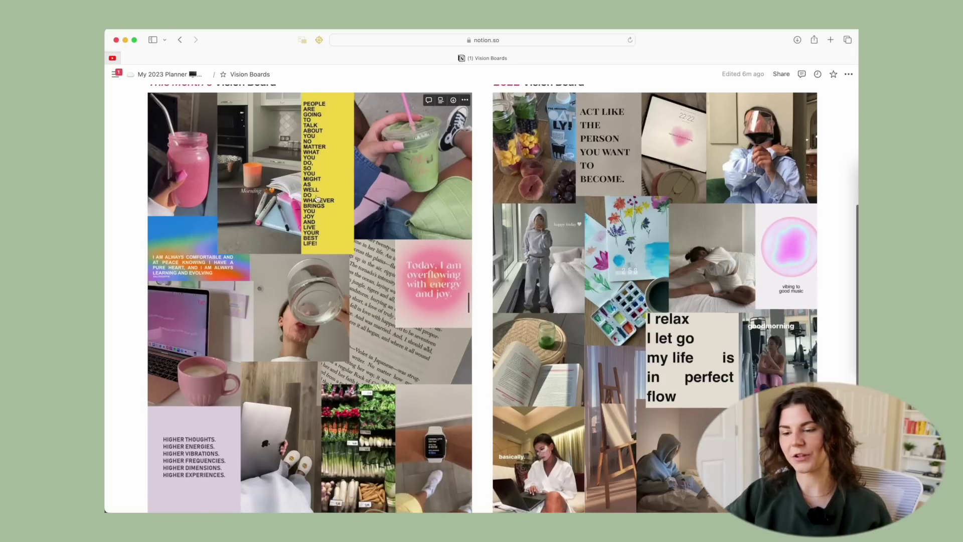
{"action": "scroll", "coordinate": [383, 292], "scroll_direction": "up", "scroll_amount": 5}
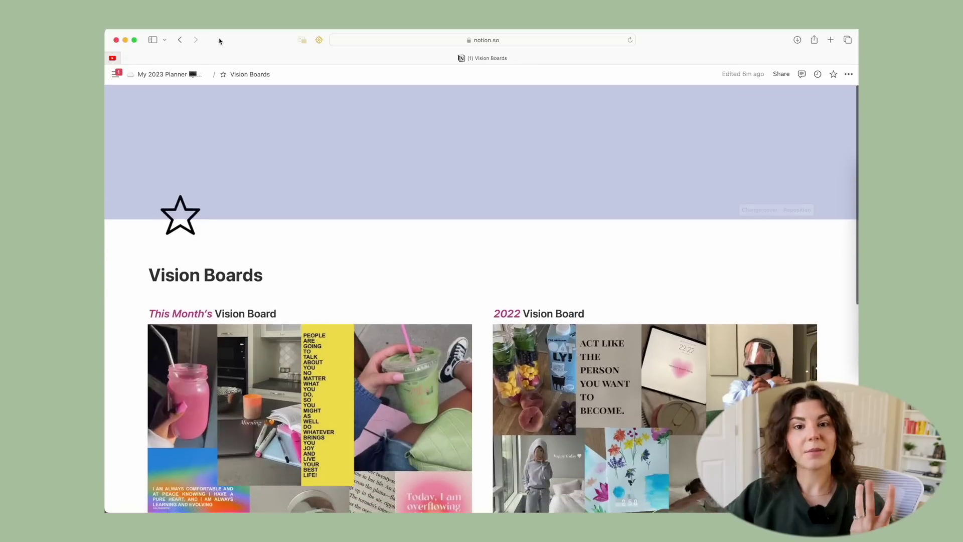
Step: Return to the My 2023 Planner home page and open the Ideal Routines page
{"action": "left_click", "coordinate": [179, 75]}
{"action": "scroll", "coordinate": [216, 296], "scroll_direction": "down", "scroll_amount": 2}
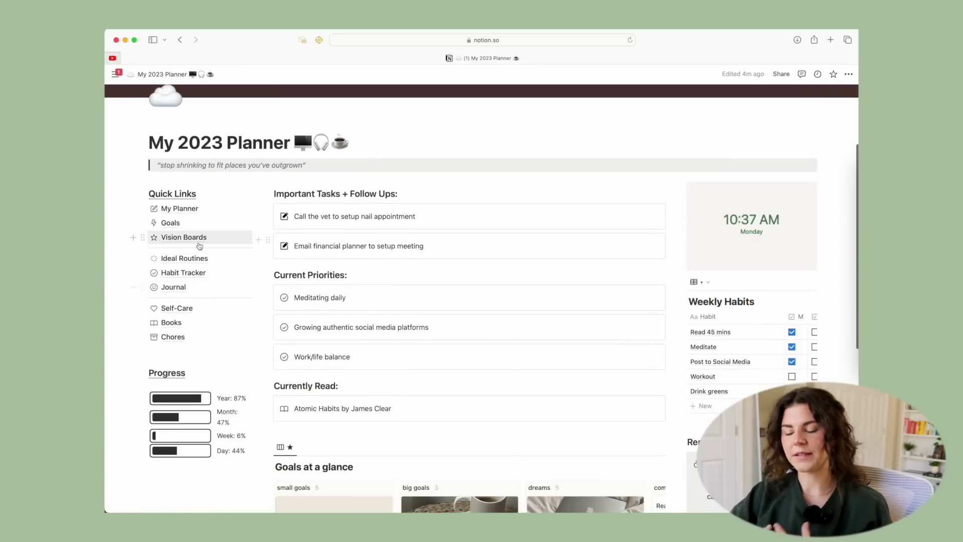
{"action": "left_click", "coordinate": [194, 260]}
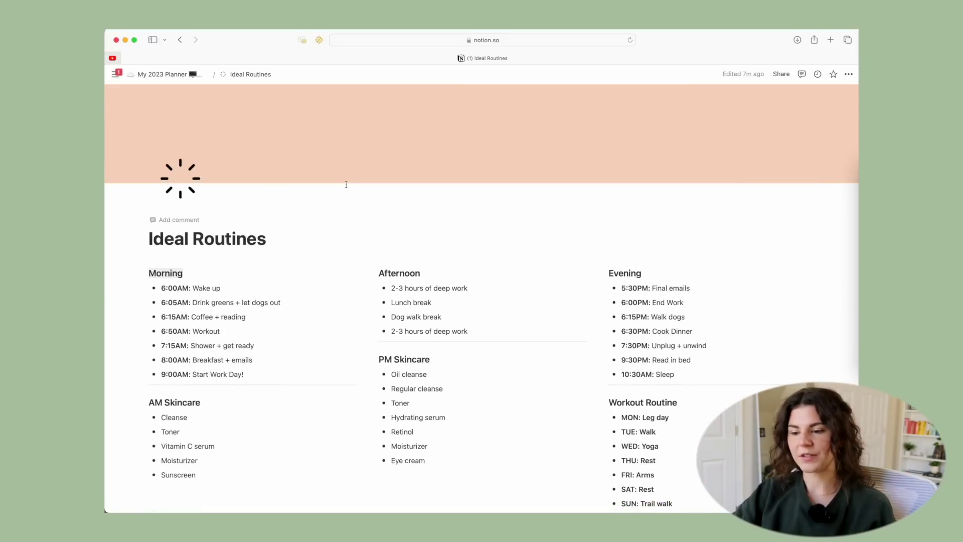
{"action": "scroll", "coordinate": [346, 185], "scroll_direction": "down", "scroll_amount": 1}
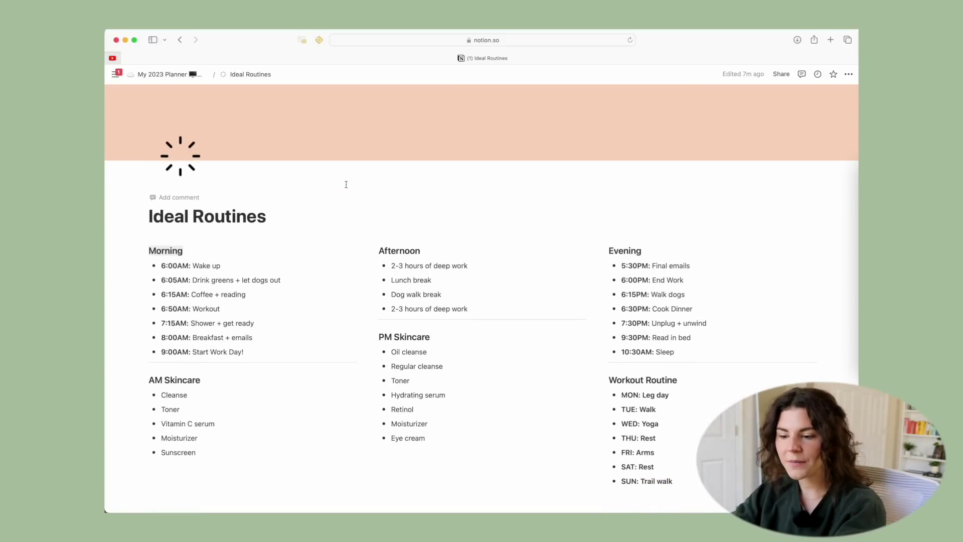
{"action": "scroll", "coordinate": [346, 185], "scroll_direction": "down", "scroll_amount": 2}
Step: Overwrite the 6:00AM Wake up item under Morning with placeholder text and undo the change
{"action": "left_click_drag", "start_coordinate": [221, 230], "coordinate": [160, 230]}
{"action": "type", "text": "hjsahdflkasjhfs"}
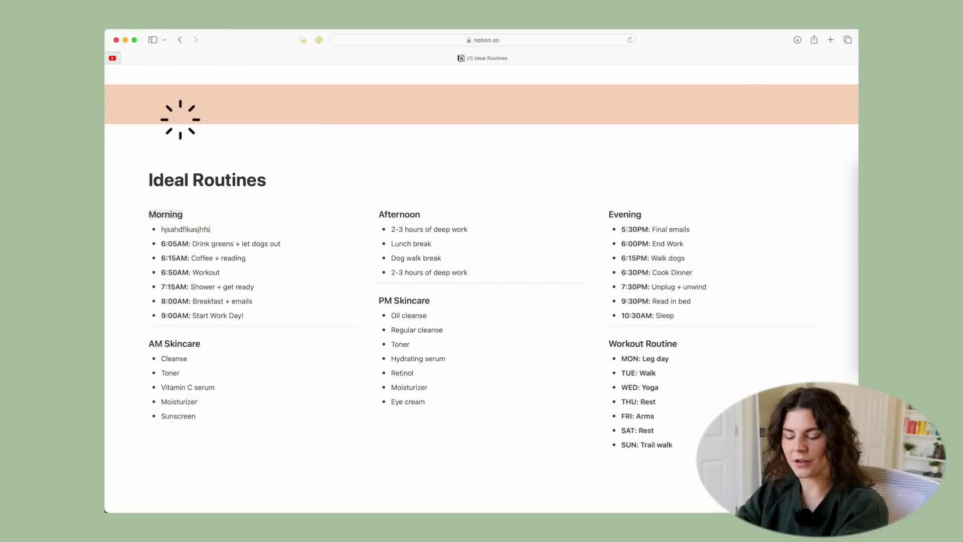
{"action": "key", "text": "super+z"}
{"action": "key", "text": "super+z"}
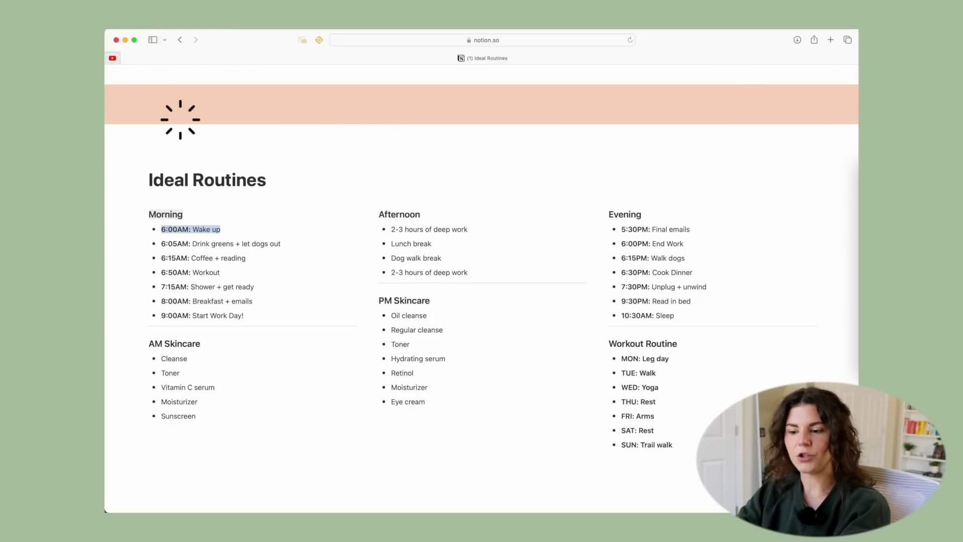
{"action": "left_click", "coordinate": [209, 243]}
Step: Look through the Morning, Afternoon, Evening, skincare and workout lists on the Ideal Routines page
{"action": "scroll", "coordinate": [177, 249], "scroll_direction": "down", "scroll_amount": 3}
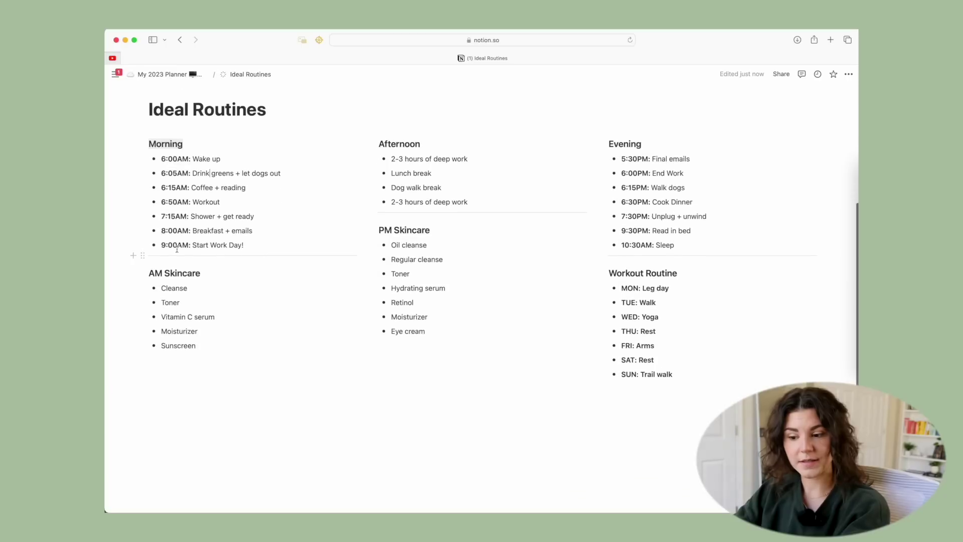
{"action": "scroll", "coordinate": [447, 340], "scroll_direction": "up", "scroll_amount": 2}
{"action": "left_click", "coordinate": [186, 200]}
{"action": "left_click_drag", "start_coordinate": [445, 201], "coordinate": [381, 200]}
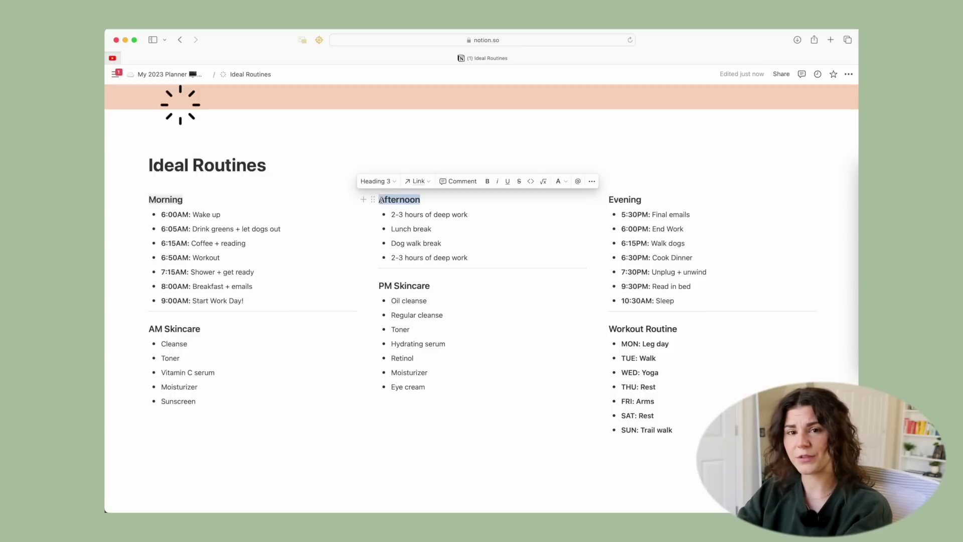
{"action": "left_click", "coordinate": [417, 257]}
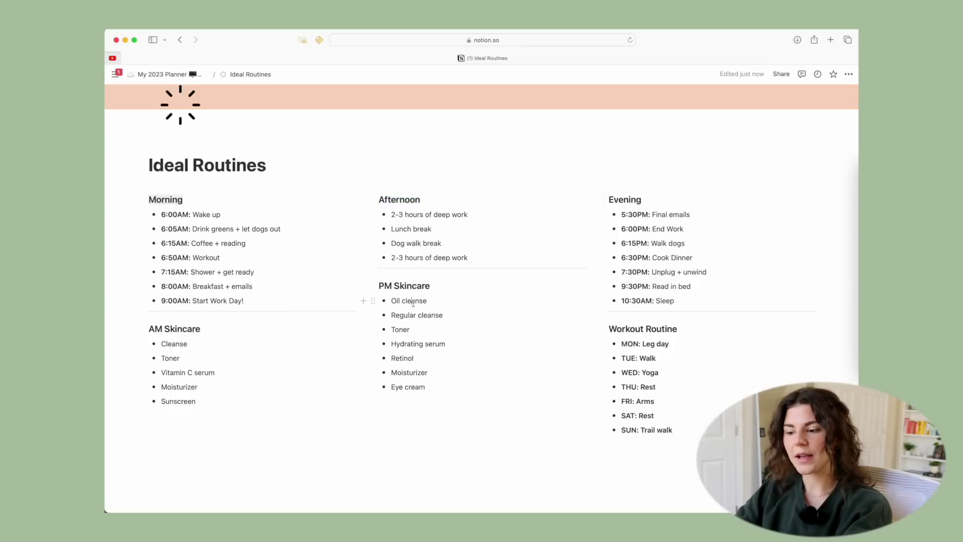
{"action": "scroll", "coordinate": [413, 303], "scroll_direction": "down", "scroll_amount": 2}
{"action": "scroll", "coordinate": [413, 303], "scroll_direction": "up", "scroll_amount": 3}
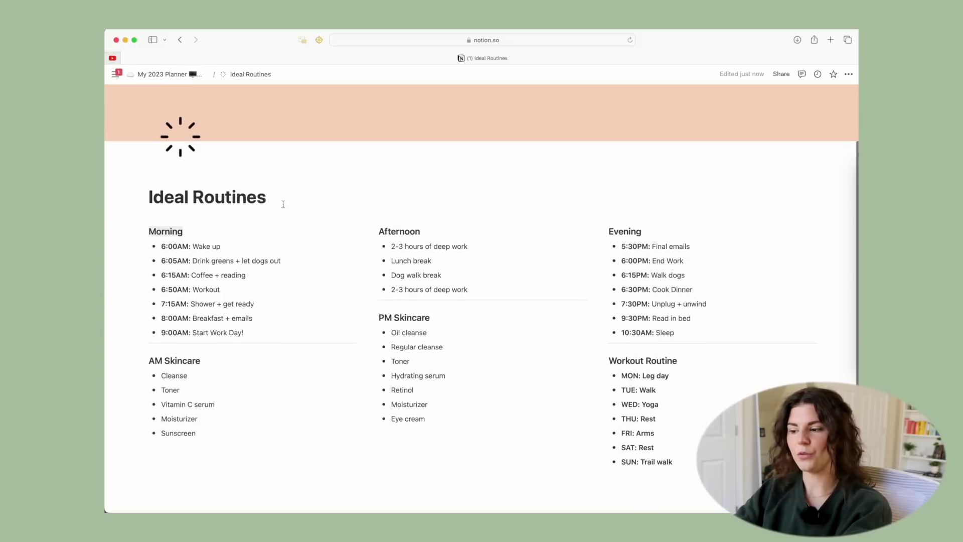
Step: Go back to the My 2023 Planner home page and open the Habit Tracker page
{"action": "left_click", "coordinate": [194, 75]}
{"action": "left_click", "coordinate": [193, 397]}
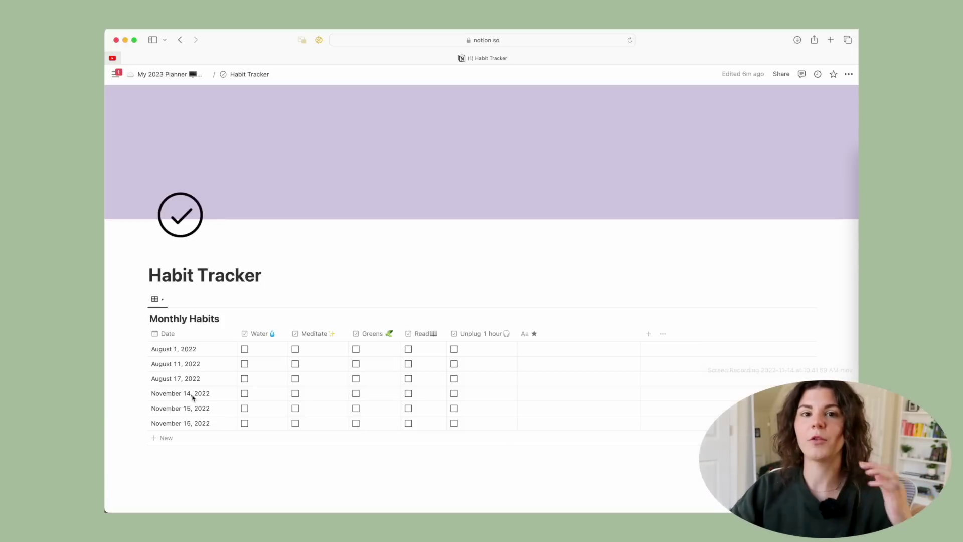
{"action": "scroll", "coordinate": [192, 398], "scroll_direction": "down", "scroll_amount": 2}
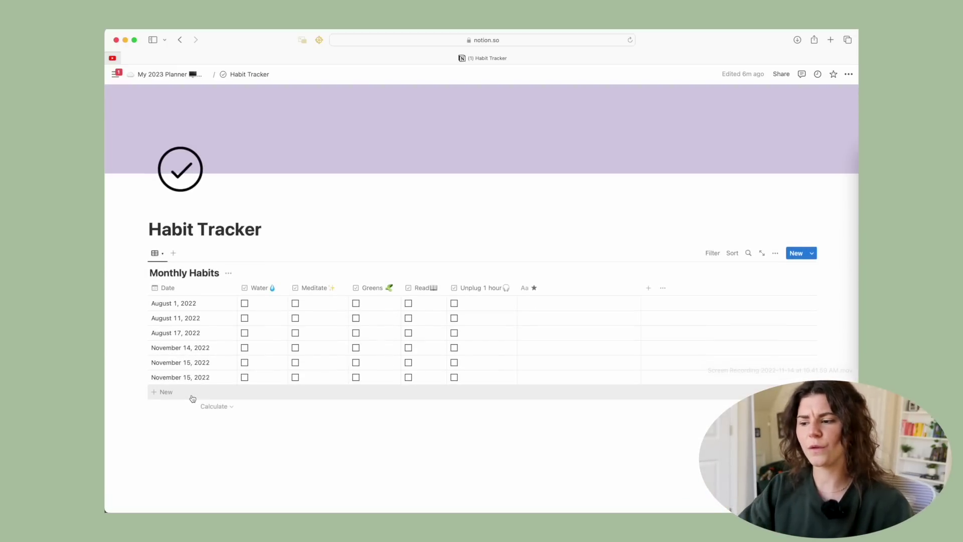
Step: Add a new row to the Monthly Habits table and set its date to November 15, 2022
{"action": "left_click", "coordinate": [166, 396]}
{"action": "key", "text": "Escape"}
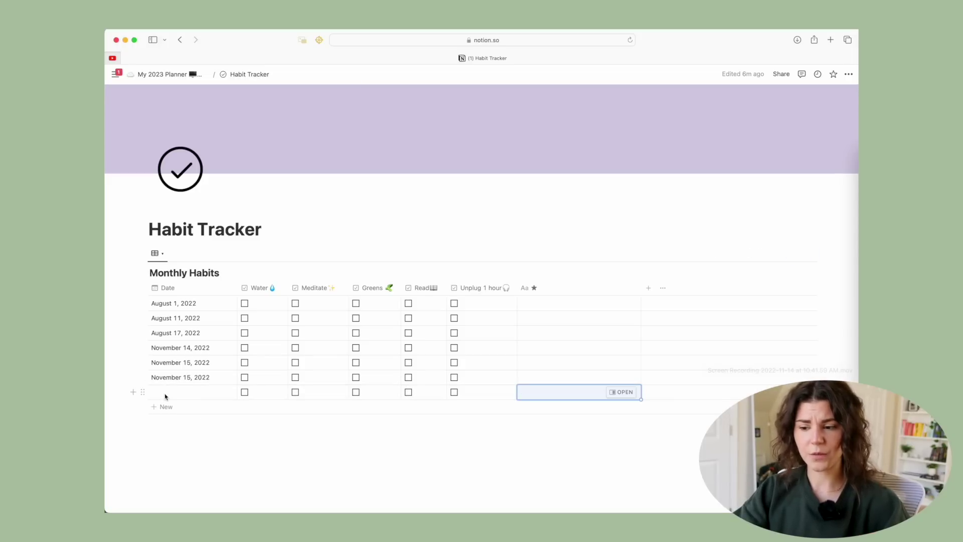
{"action": "left_click", "coordinate": [165, 397]}
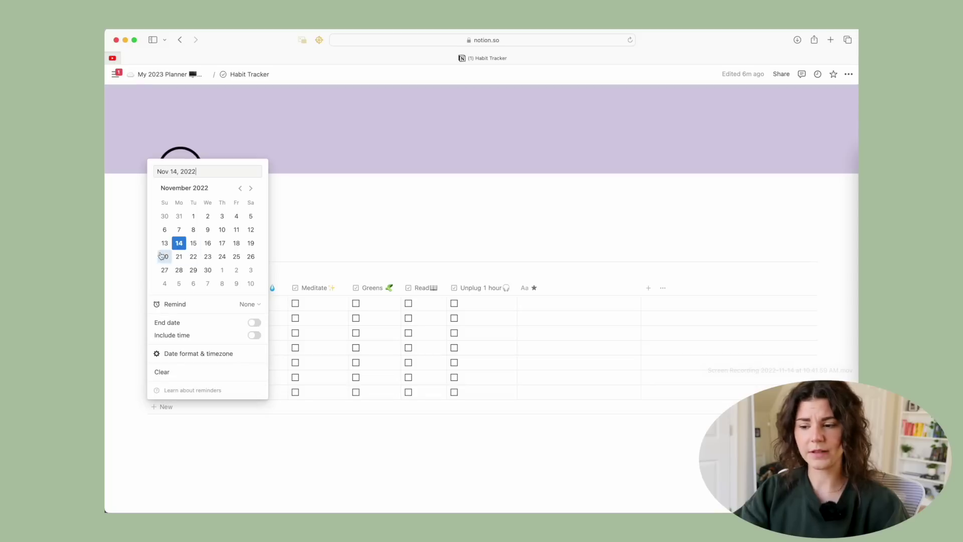
{"action": "left_click", "coordinate": [193, 243]}
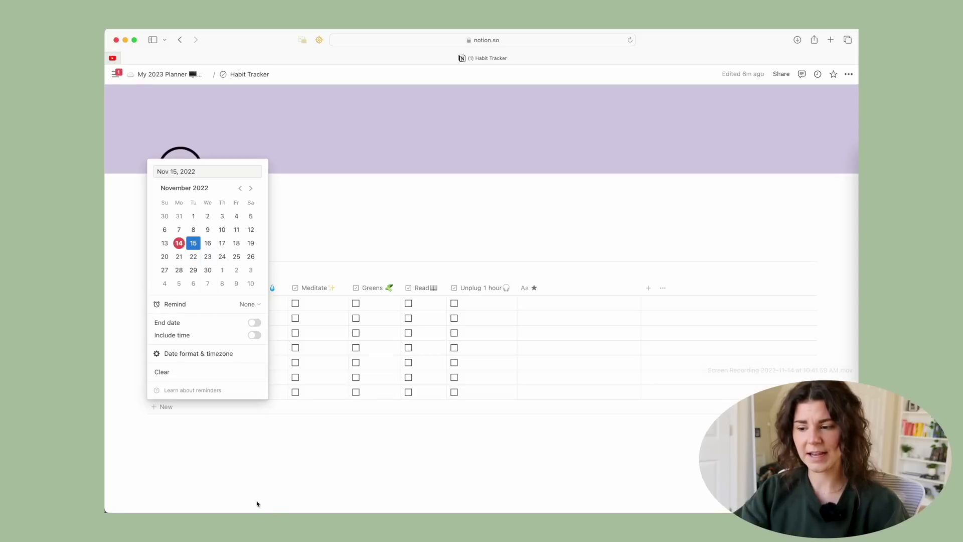
{"action": "left_click", "coordinate": [269, 458]}
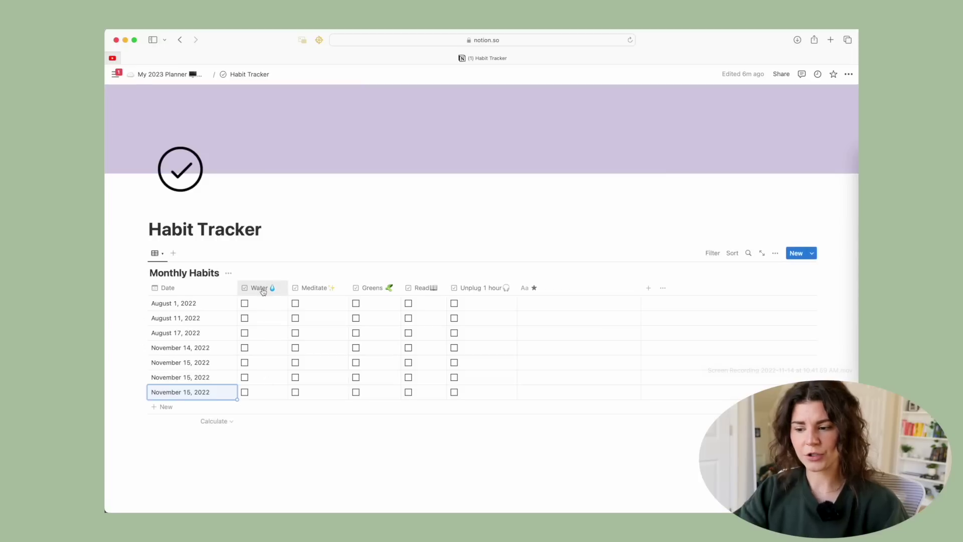
Step: View the property options of the Water and Meditate columns in the Monthly Habits table
{"action": "left_click", "coordinate": [274, 290]}
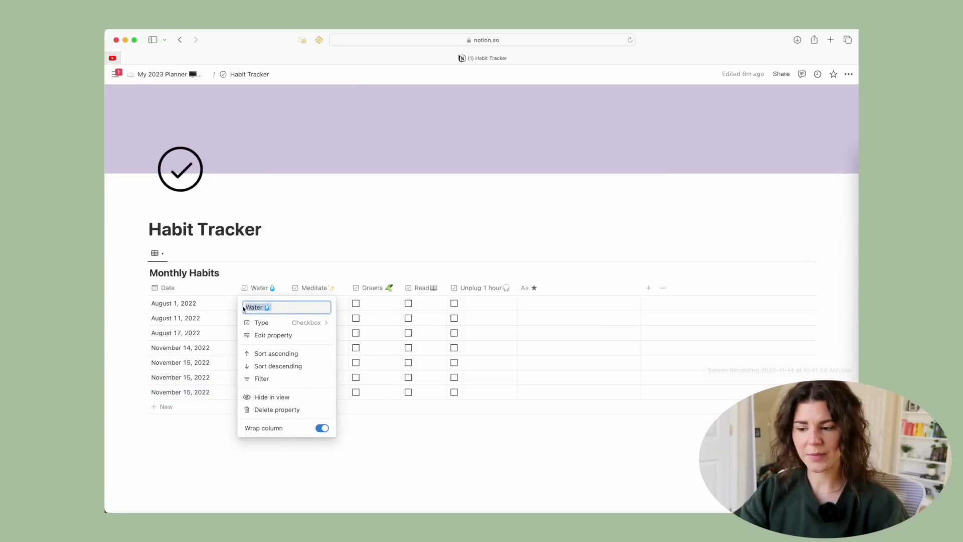
{"action": "left_click", "coordinate": [314, 288]}
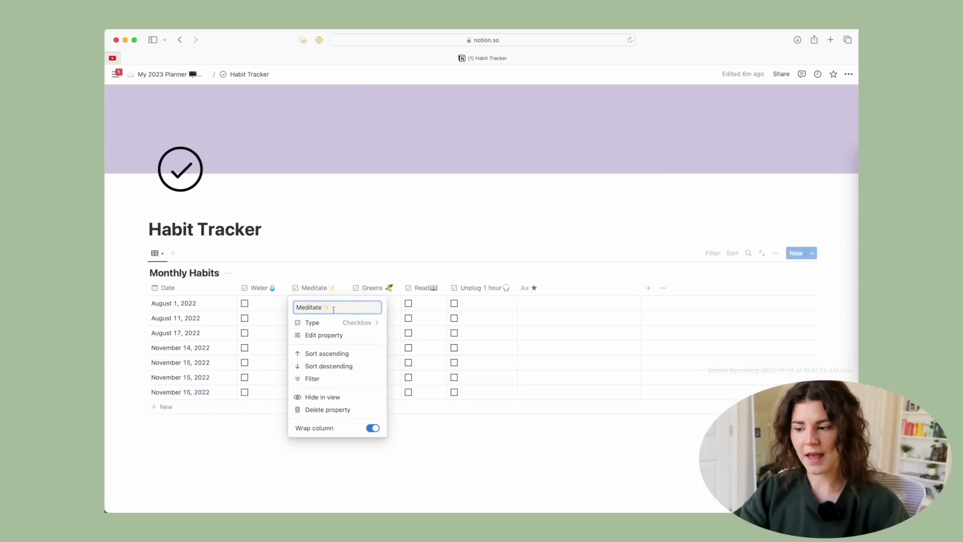
{"action": "left_click", "coordinate": [552, 288]}
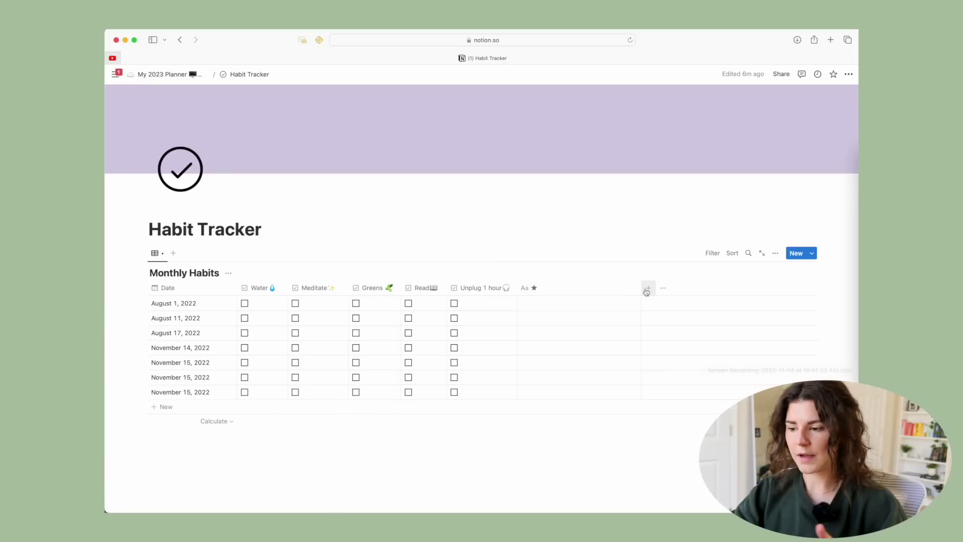
Step: Add a checkbox property named Reading to Monthly Habits and place its column directly after Unplug 1 hour
{"action": "left_click", "coordinate": [648, 289]}
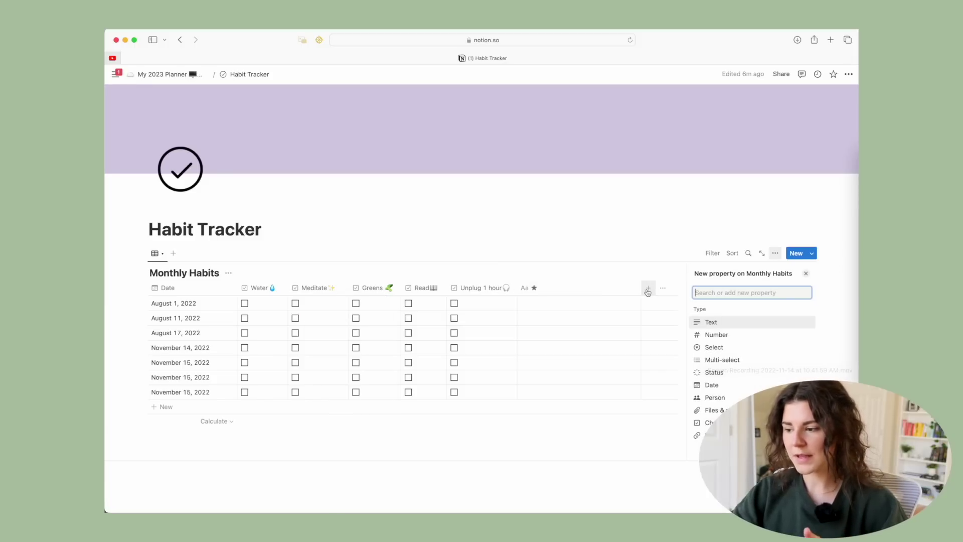
{"action": "scroll", "coordinate": [725, 363], "scroll_direction": "down", "scroll_amount": 1}
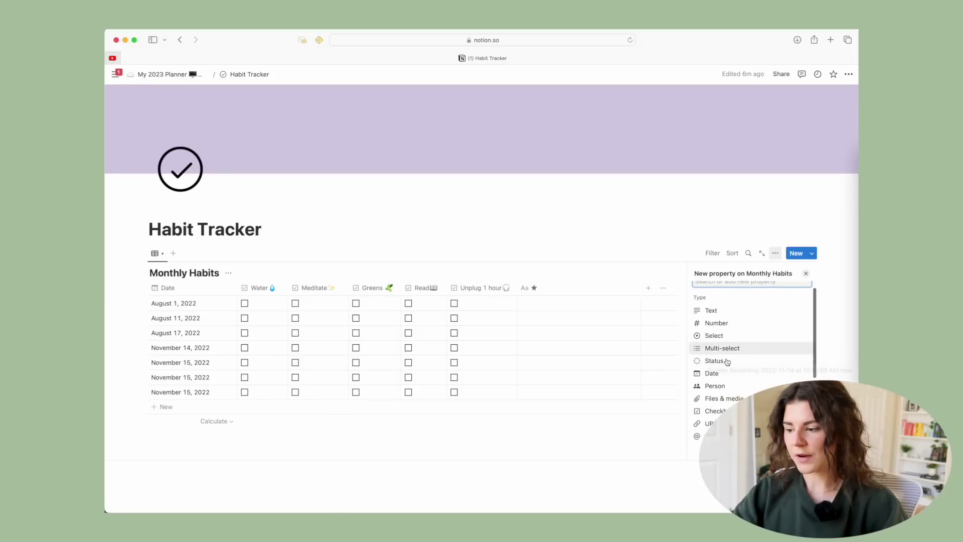
{"action": "left_click", "coordinate": [718, 407]}
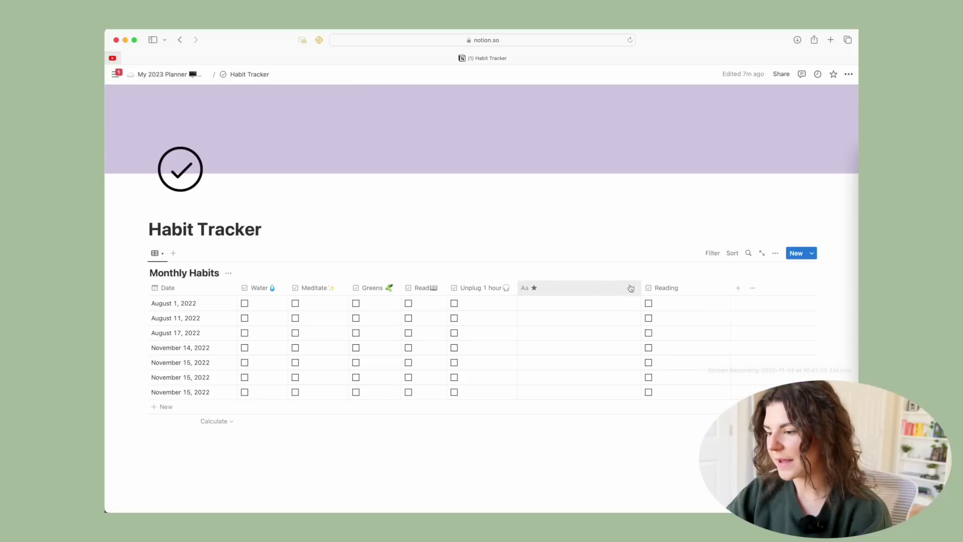
{"action": "left_click_drag", "start_coordinate": [663, 294], "coordinate": [527, 296]}
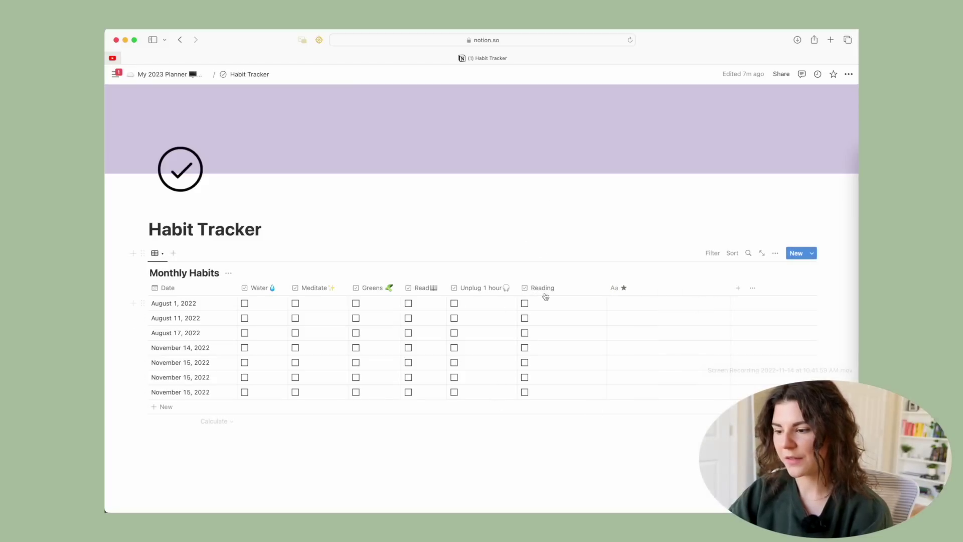
Step: Return from the Habit Tracker to the My 2023 Planner home page and open the Journal page
{"action": "left_click", "coordinate": [171, 75]}
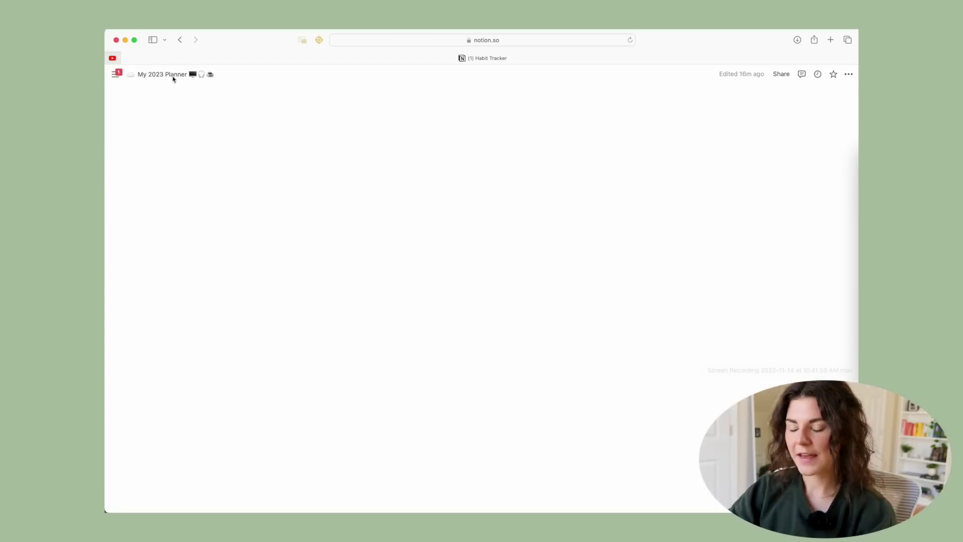
{"action": "scroll", "coordinate": [265, 379], "scroll_direction": "down", "scroll_amount": 3}
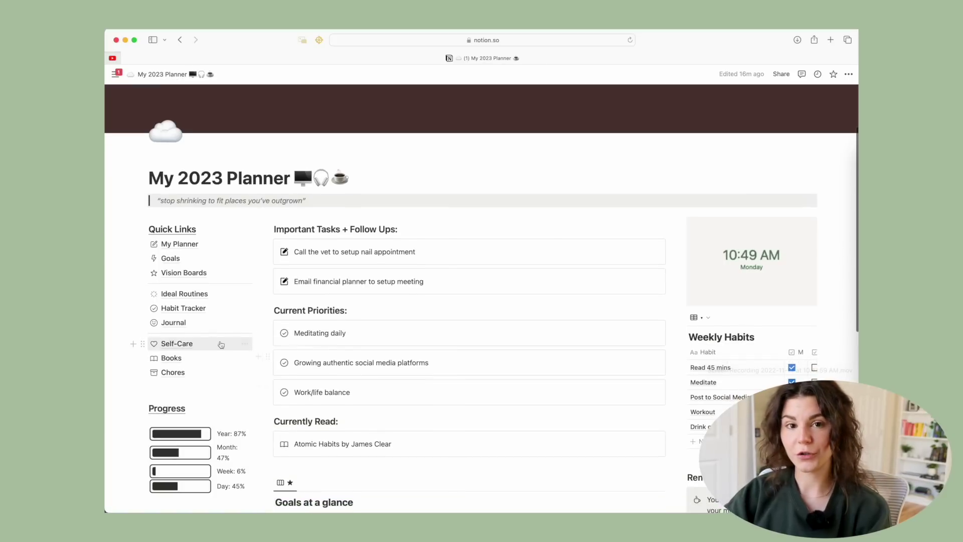
{"action": "left_click", "coordinate": [175, 323]}
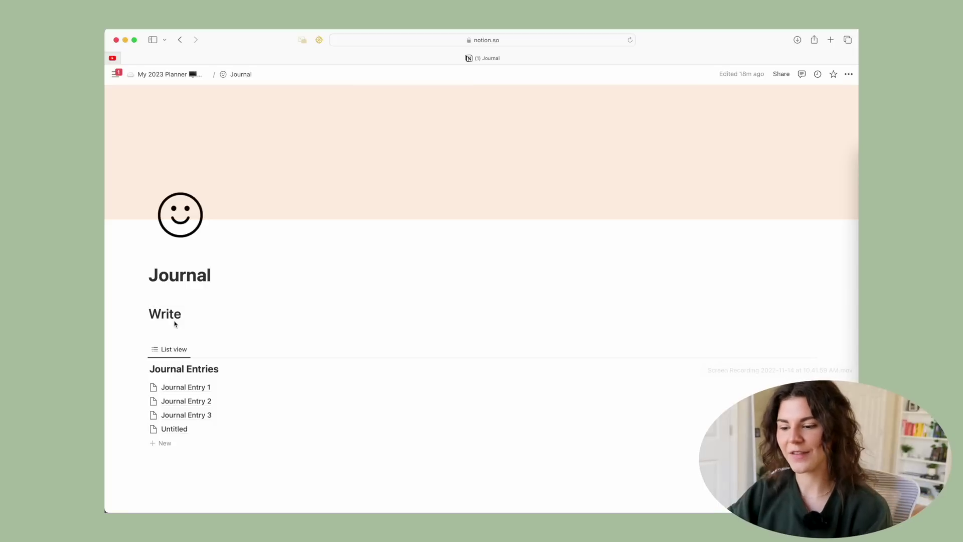
{"action": "scroll", "coordinate": [173, 341], "scroll_direction": "down", "scroll_amount": 2}
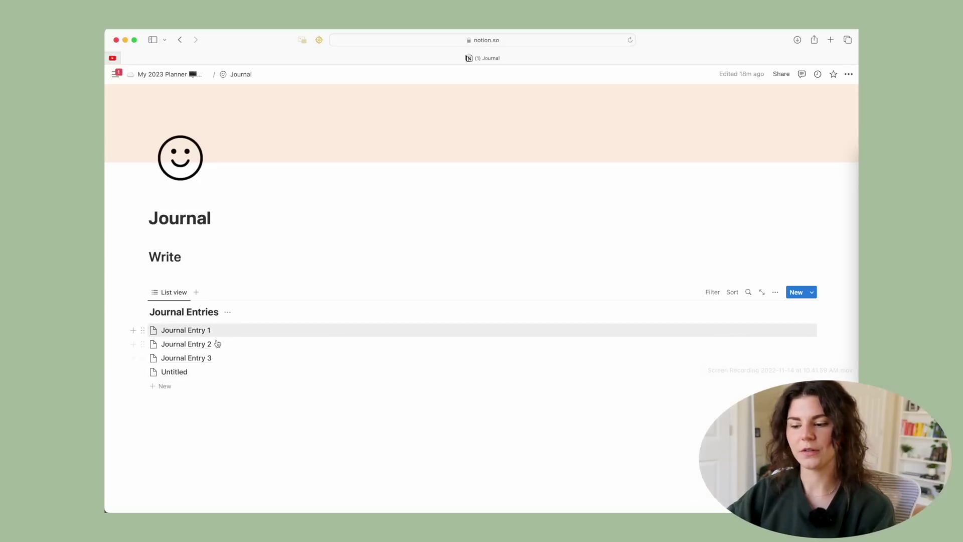
Step: Add a new entry titled 11.21 to the Journal Entries list
{"action": "left_click", "coordinate": [162, 389]}
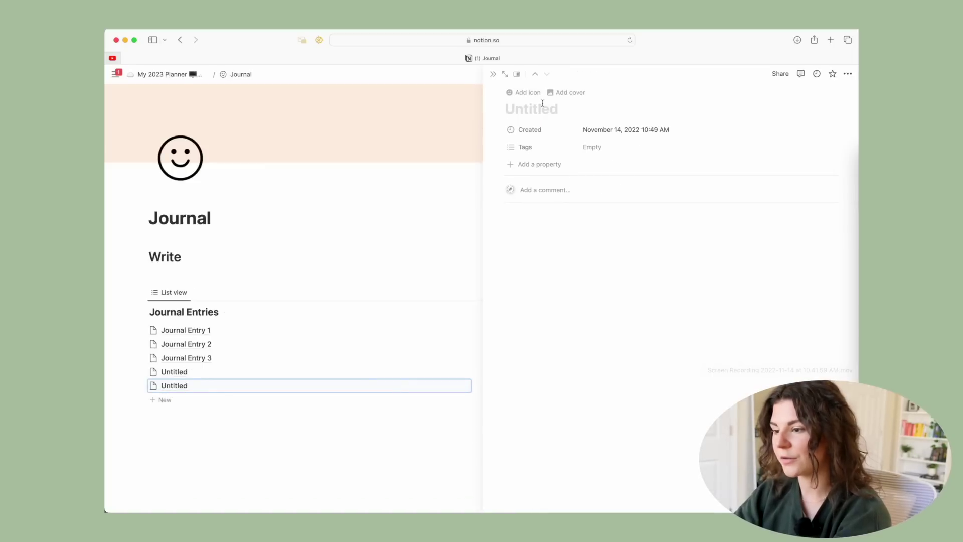
{"action": "type", "text": "11.21"}
{"action": "key", "text": "Return"}
Step: Try out placeholder text in the body of the 11.21 journal entry and delete it
{"action": "type", "text": "jdkDFJ;ldkjf;ldkja"}
{"action": "left_click_drag", "start_coordinate": [564, 217], "coordinate": [497, 219]}
{"action": "key", "text": "BackSpace"}
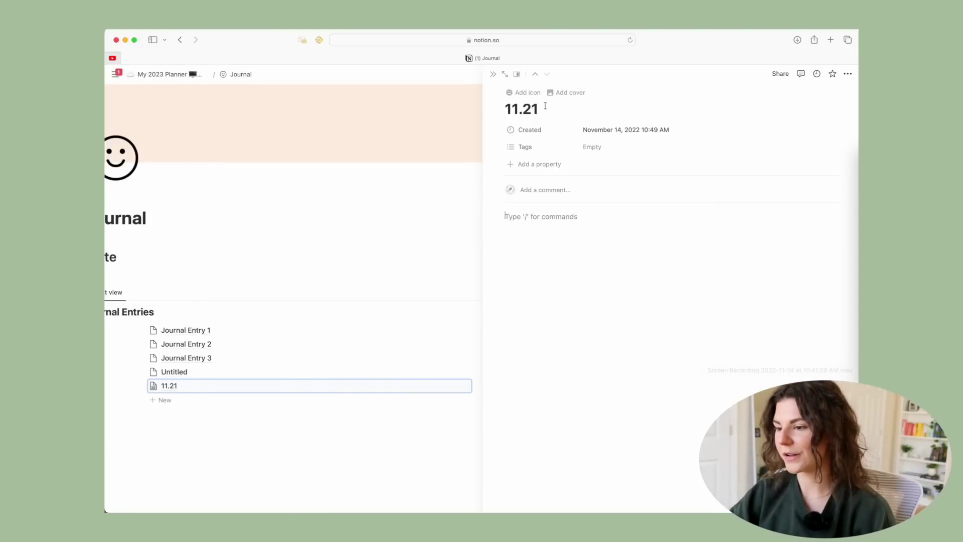
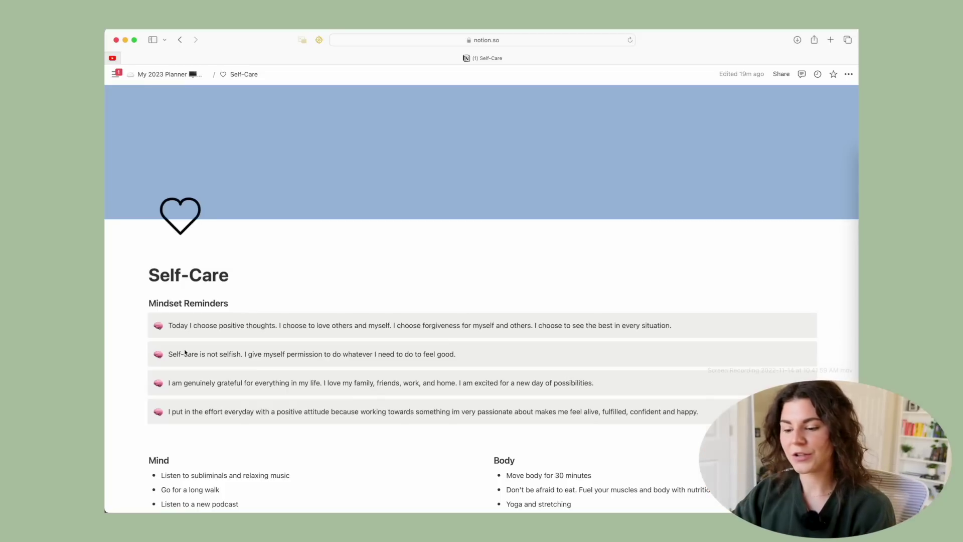
Step: Examine the Self-Care page's Mindset Reminders and its Mind, Body, Soul and Environment lists
{"action": "scroll", "coordinate": [185, 353], "scroll_direction": "down", "scroll_amount": 2}
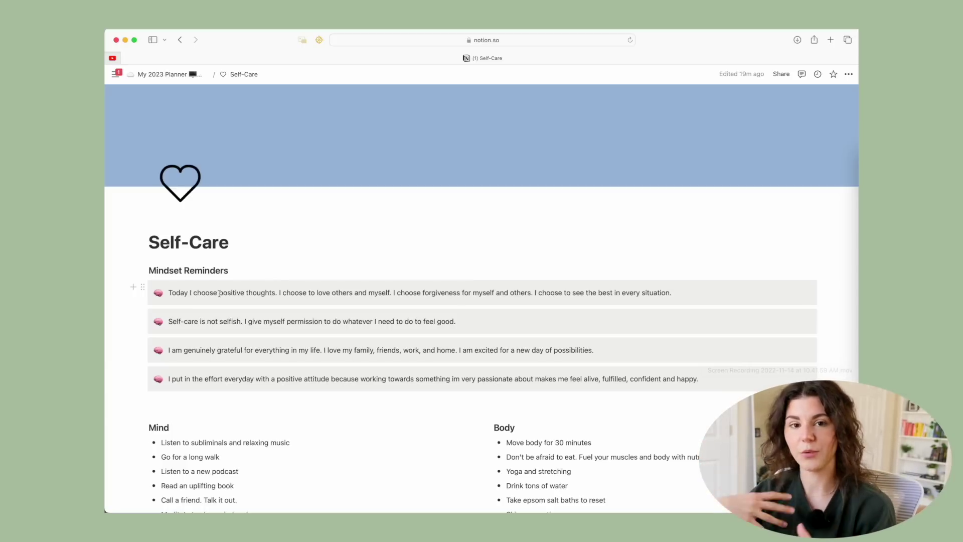
{"action": "scroll", "coordinate": [219, 293], "scroll_direction": "down", "scroll_amount": 5}
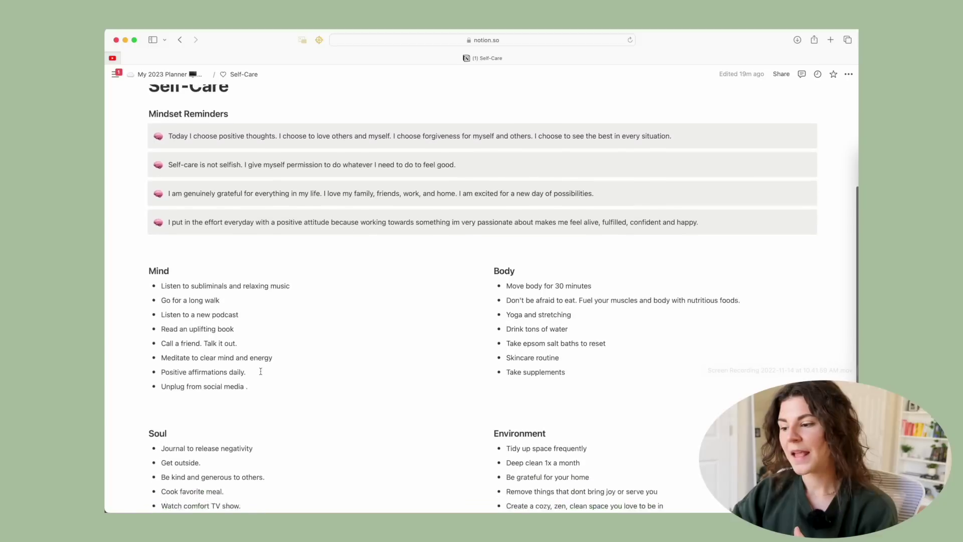
{"action": "scroll", "coordinate": [366, 307], "scroll_direction": "down", "scroll_amount": 3}
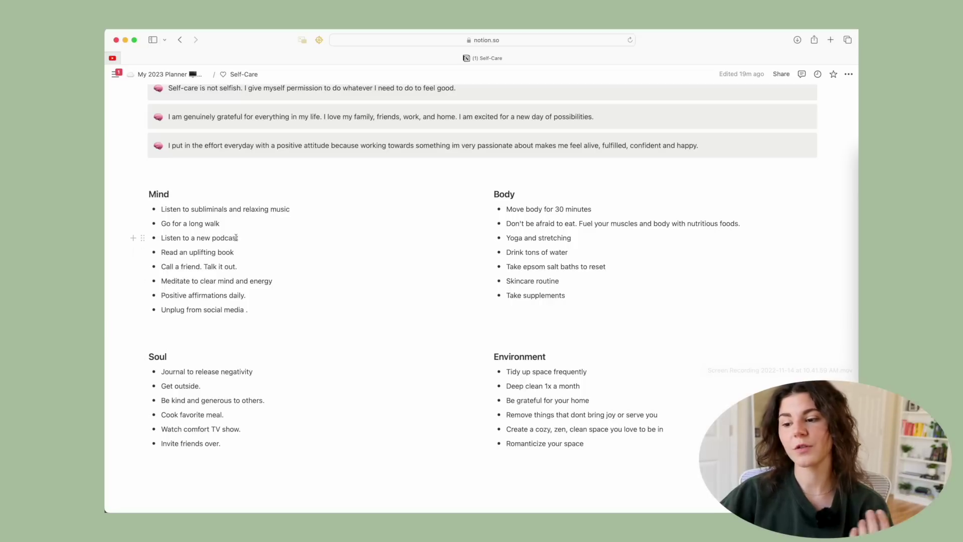
{"action": "left_click_drag", "start_coordinate": [171, 194], "coordinate": [148, 194]}
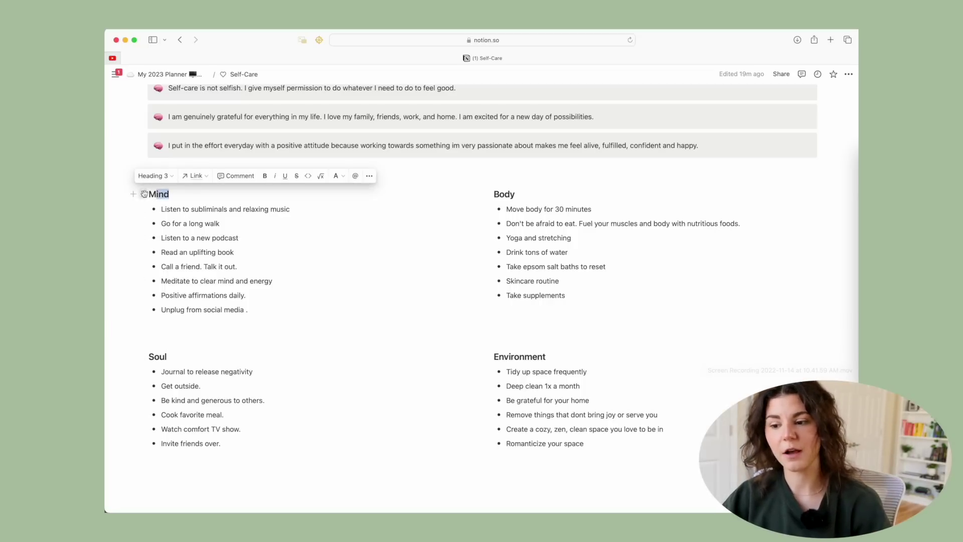
{"action": "left_click", "coordinate": [177, 195]}
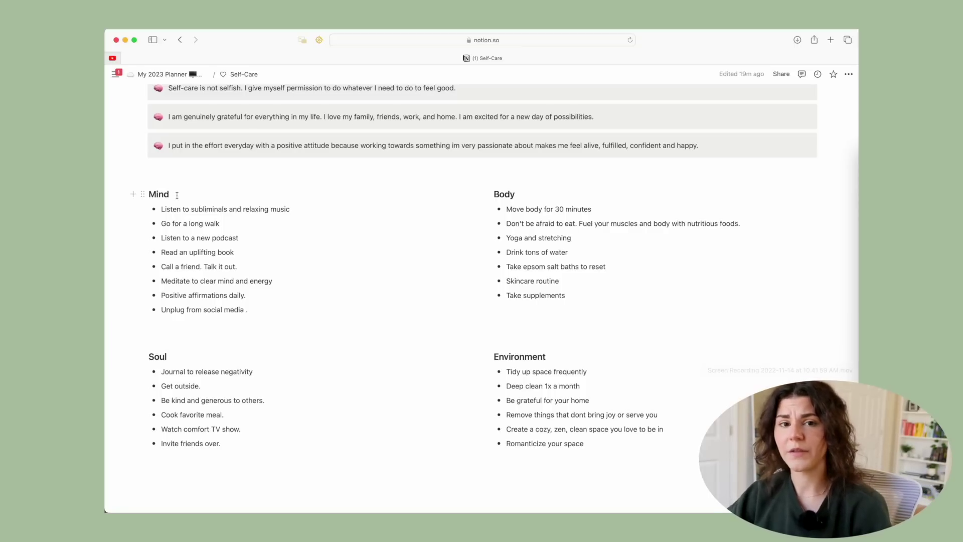
{"action": "left_click_drag", "start_coordinate": [250, 310], "coordinate": [204, 231]}
{"action": "left_click", "coordinate": [252, 315]}
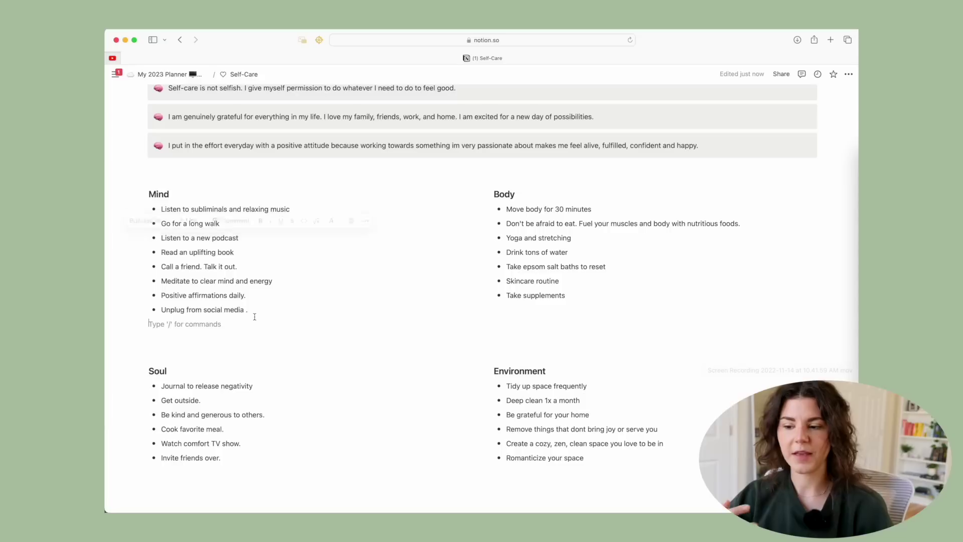
{"action": "key", "text": "BackSpace"}
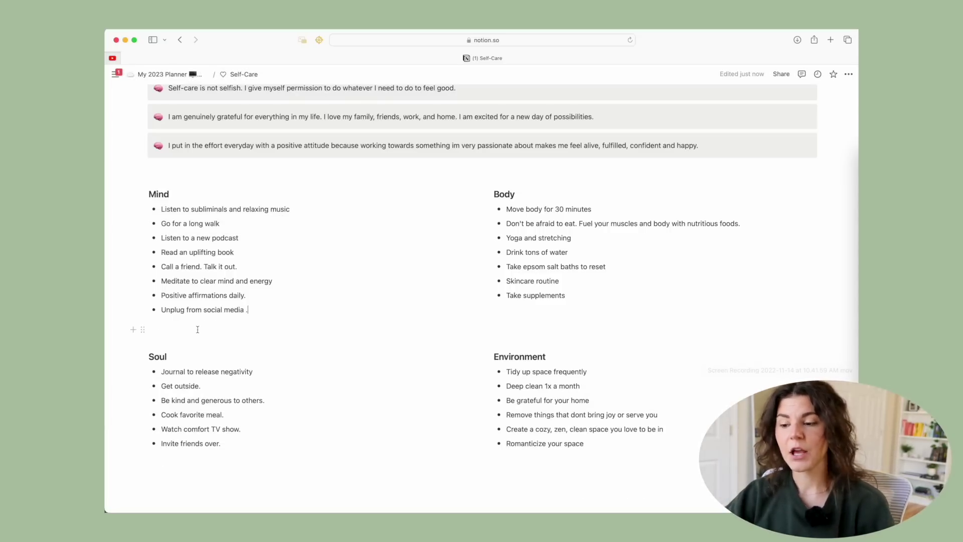
Step: Return from Self-Care to the My 2023 Planner home page and open the Books page
{"action": "scroll", "coordinate": [197, 330], "scroll_direction": "up", "scroll_amount": 10}
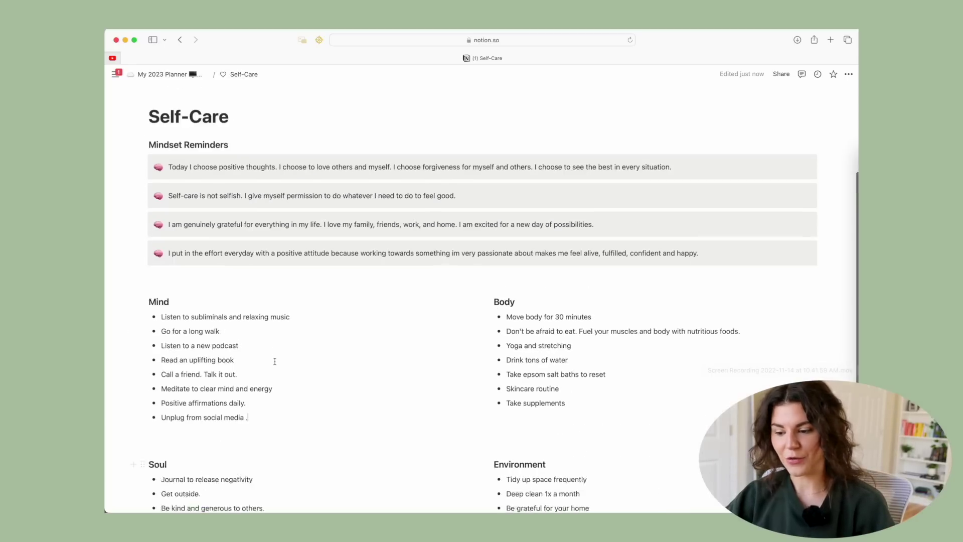
{"action": "scroll", "coordinate": [311, 271], "scroll_direction": "down", "scroll_amount": 5}
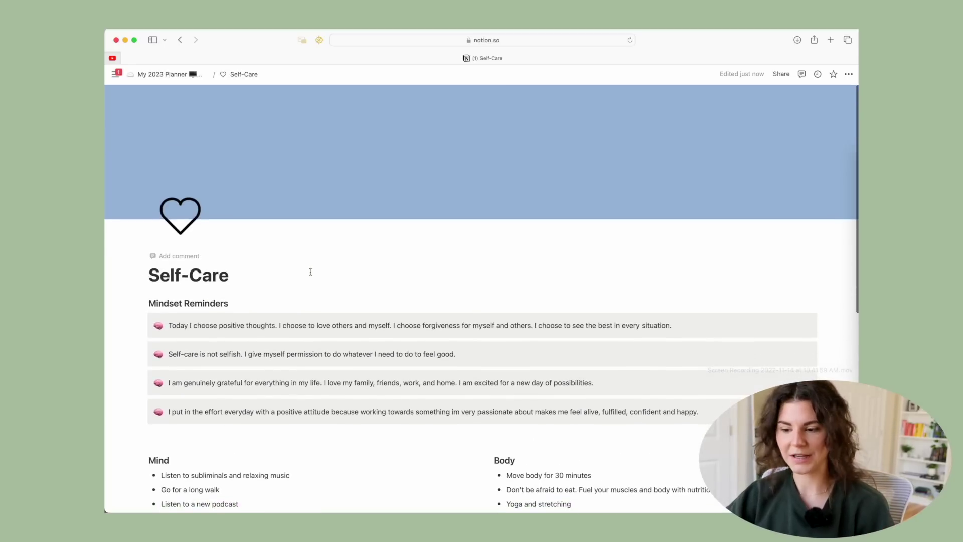
{"action": "scroll", "coordinate": [311, 271], "scroll_direction": "down", "scroll_amount": 4}
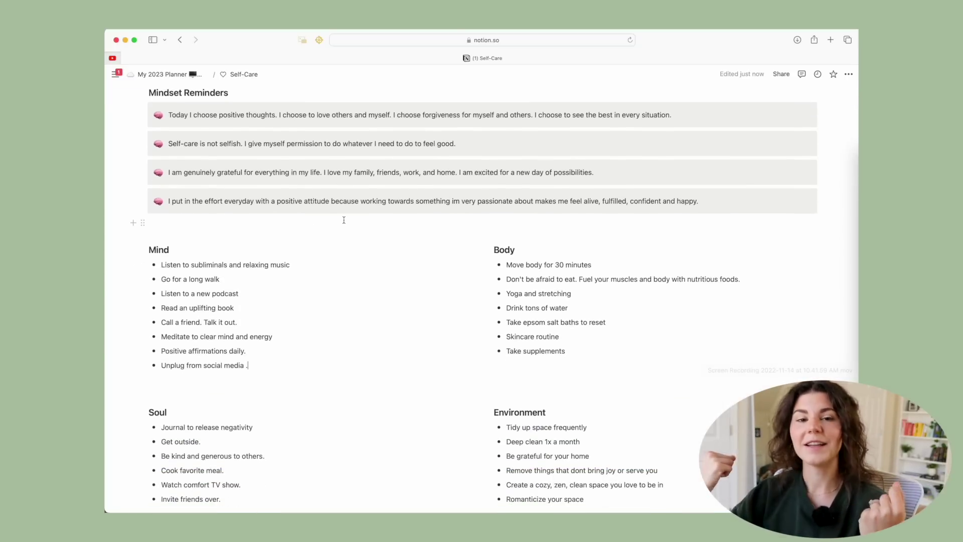
{"action": "scroll", "coordinate": [343, 220], "scroll_direction": "up", "scroll_amount": 1}
{"action": "scroll", "coordinate": [344, 220], "scroll_direction": "up", "scroll_amount": 5}
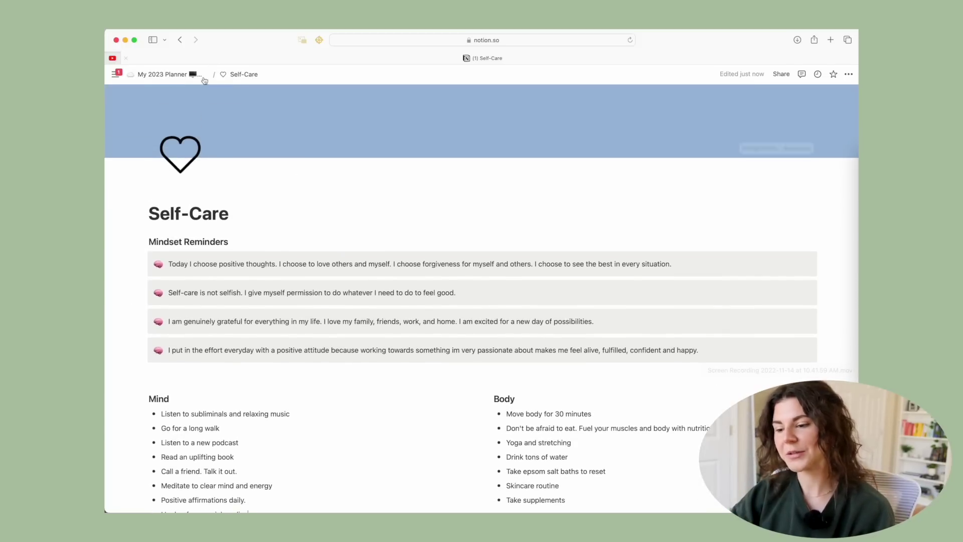
{"action": "left_click", "coordinate": [186, 75]}
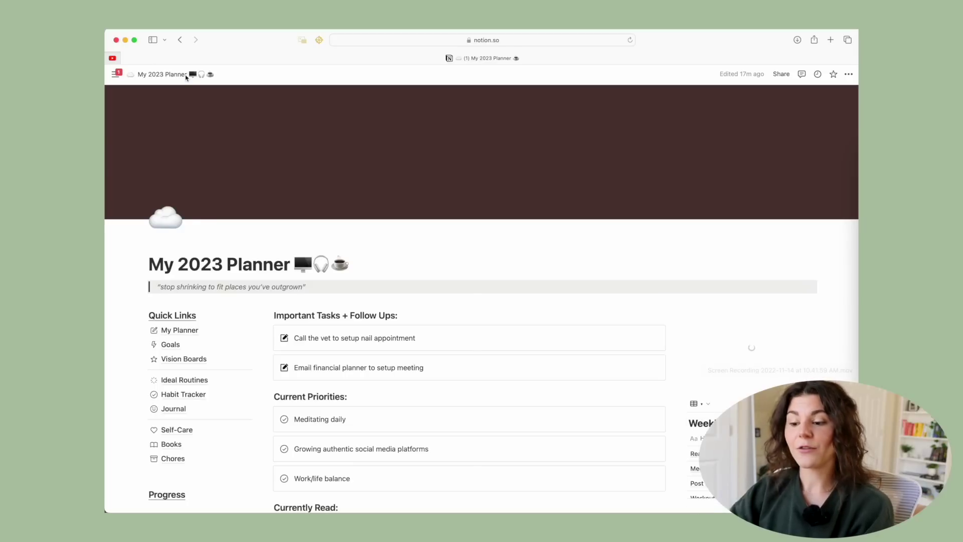
{"action": "scroll", "coordinate": [352, 194], "scroll_direction": "down", "scroll_amount": 3}
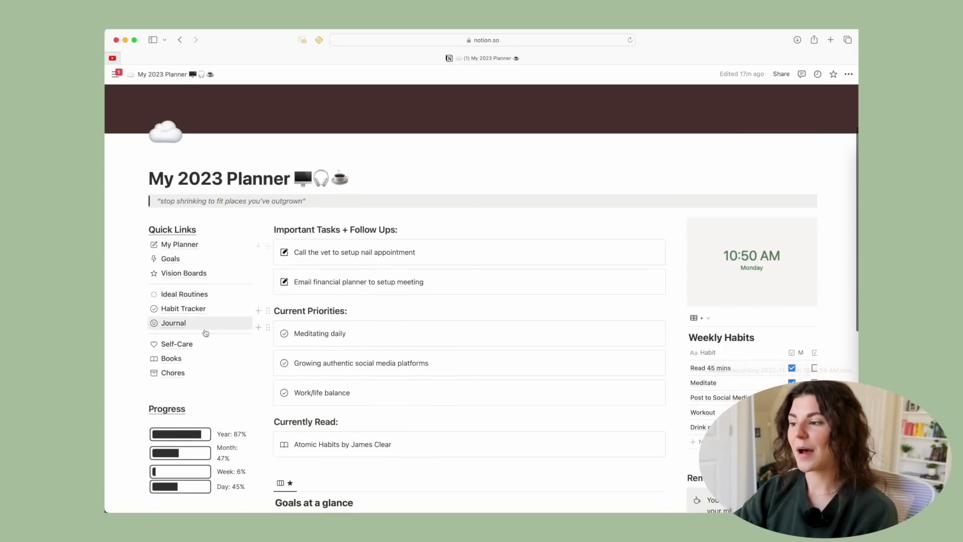
{"action": "left_click", "coordinate": [174, 358]}
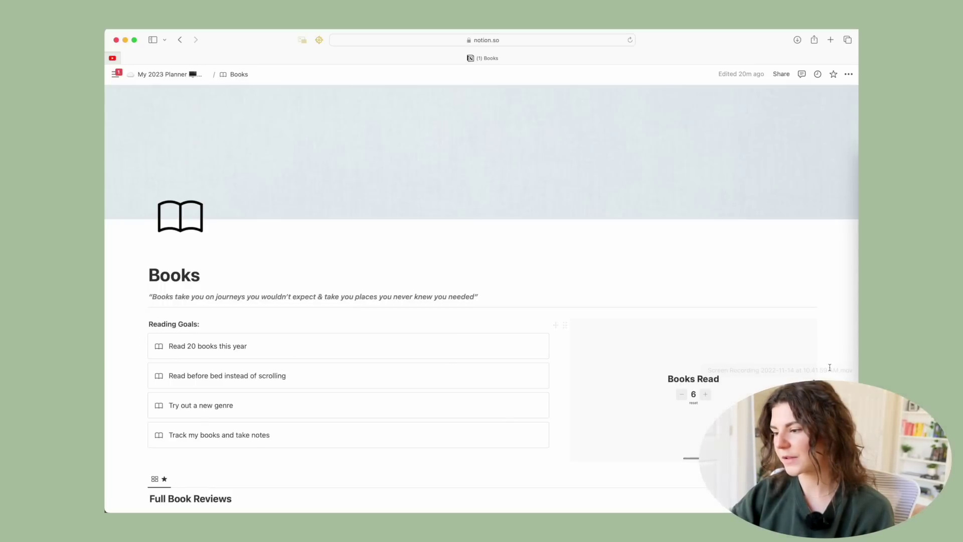
Step: Raise the Books Read counter beside the Reading Goals to 12
{"action": "scroll", "coordinate": [823, 372], "scroll_direction": "down", "scroll_amount": 5}
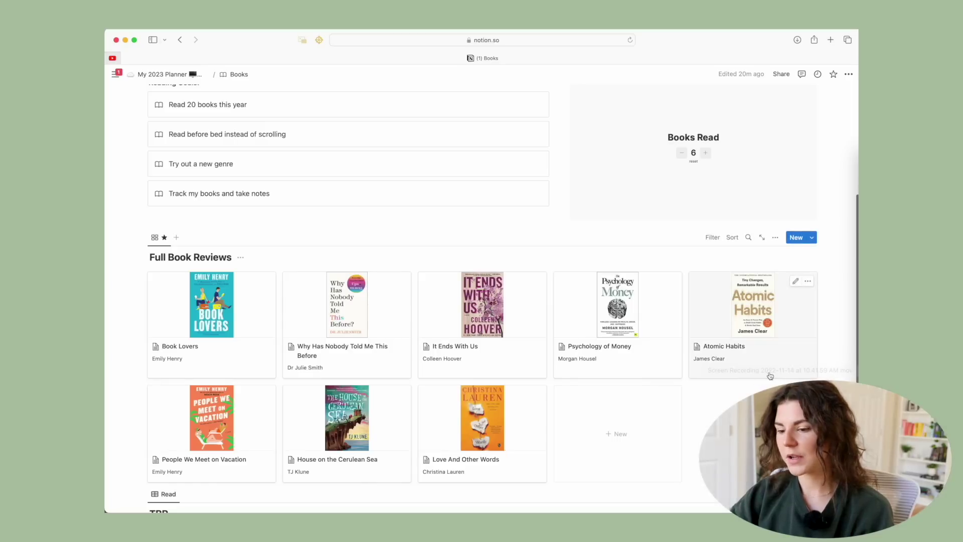
{"action": "scroll", "coordinate": [778, 376], "scroll_direction": "down", "scroll_amount": 2}
{"action": "scroll", "coordinate": [778, 376], "scroll_direction": "up", "scroll_amount": 7}
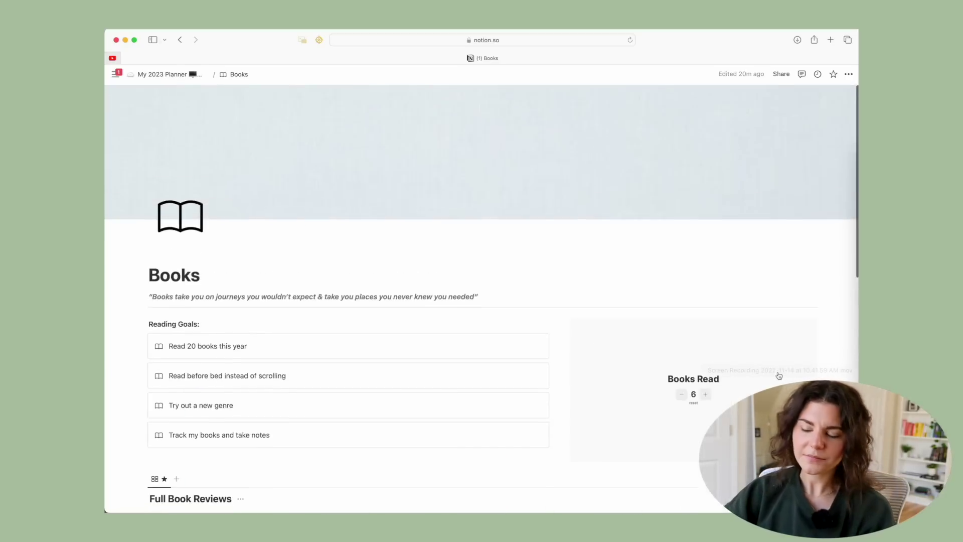
{"action": "scroll", "coordinate": [282, 292], "scroll_direction": "down", "scroll_amount": 2}
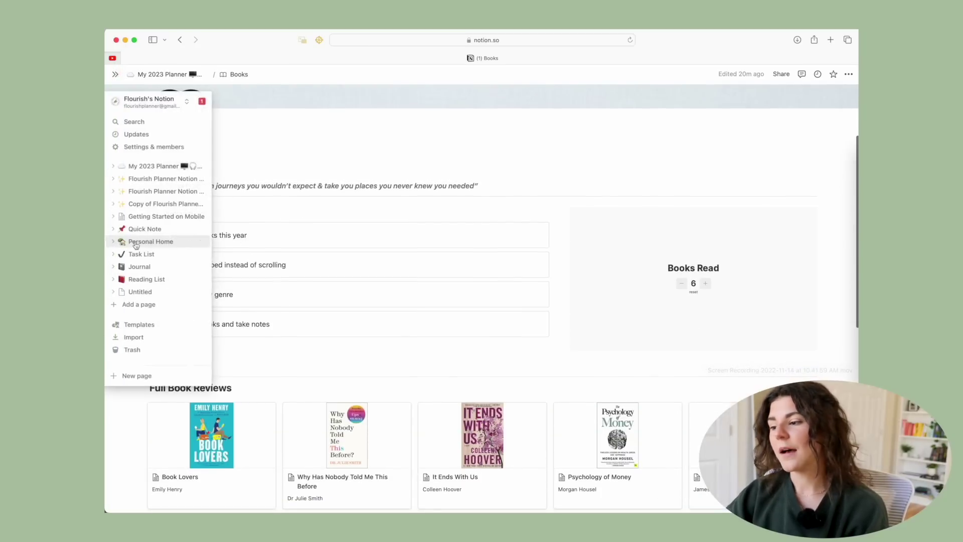
{"action": "scroll", "coordinate": [452, 250], "scroll_direction": "down", "scroll_amount": 1}
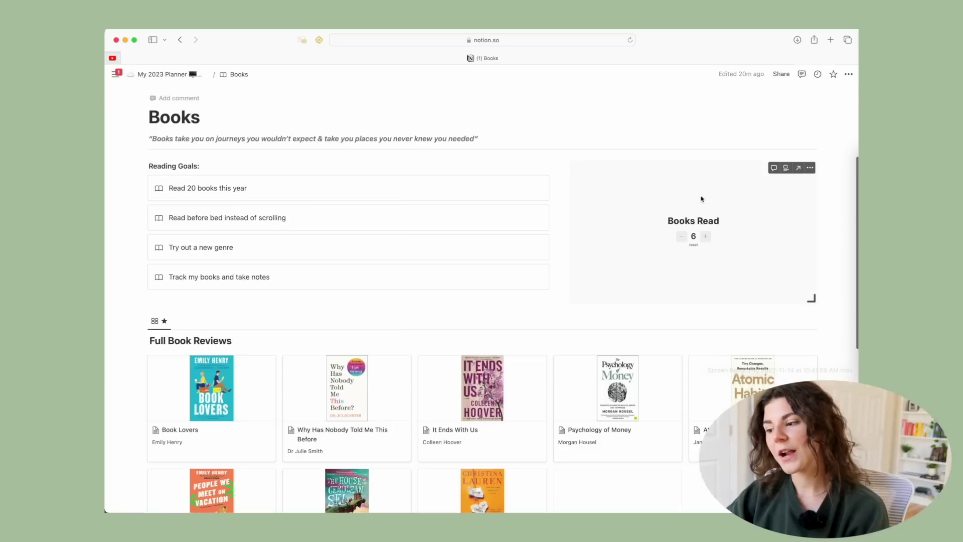
{"action": "left_click", "coordinate": [706, 241]}
{"action": "left_click", "coordinate": [706, 242]}
{"action": "left_click", "coordinate": [707, 241]}
{"action": "left_click", "coordinate": [707, 242]}
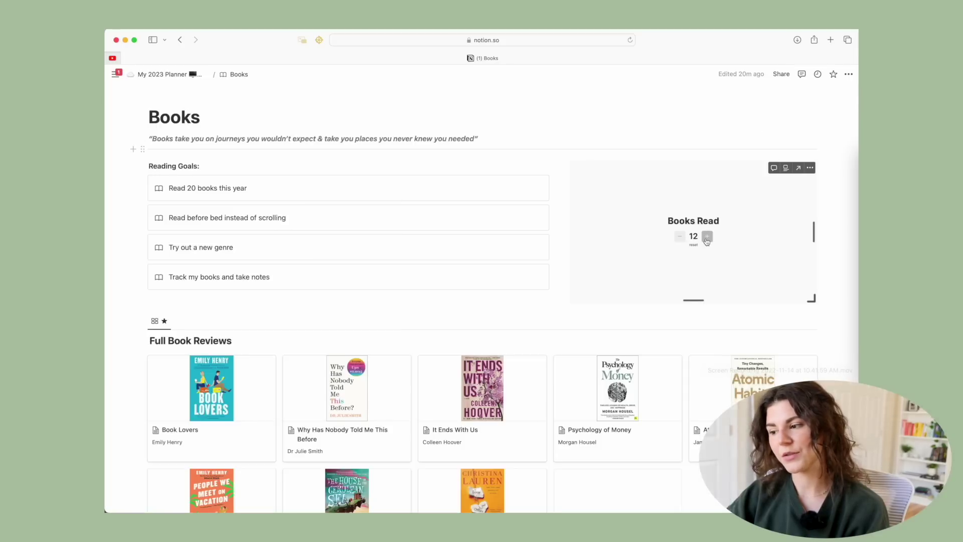
{"action": "left_click", "coordinate": [706, 241]}
Step: Open the Book Lovers entry in Full Book Reviews, inspect its Genre, Rating and Cover properties, and close it
{"action": "scroll", "coordinate": [211, 240], "scroll_direction": "down", "scroll_amount": 3}
{"action": "scroll", "coordinate": [323, 166], "scroll_direction": "down", "scroll_amount": 2}
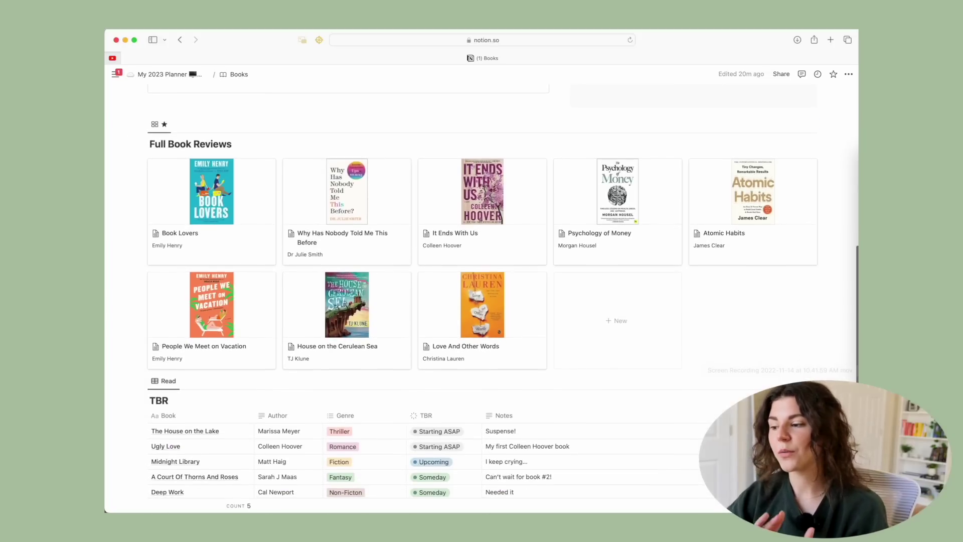
{"action": "left_click", "coordinate": [220, 184]}
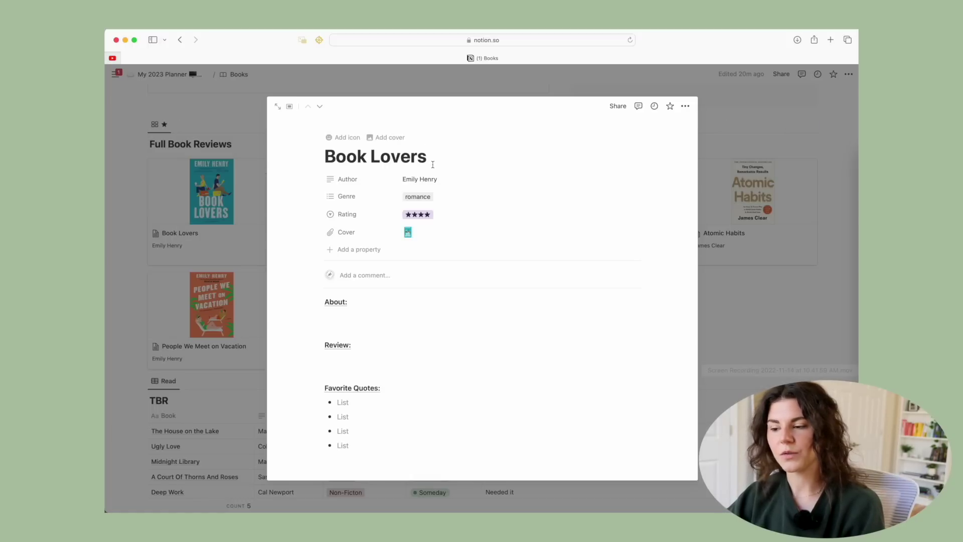
{"action": "left_click_drag", "start_coordinate": [432, 159], "coordinate": [337, 160]}
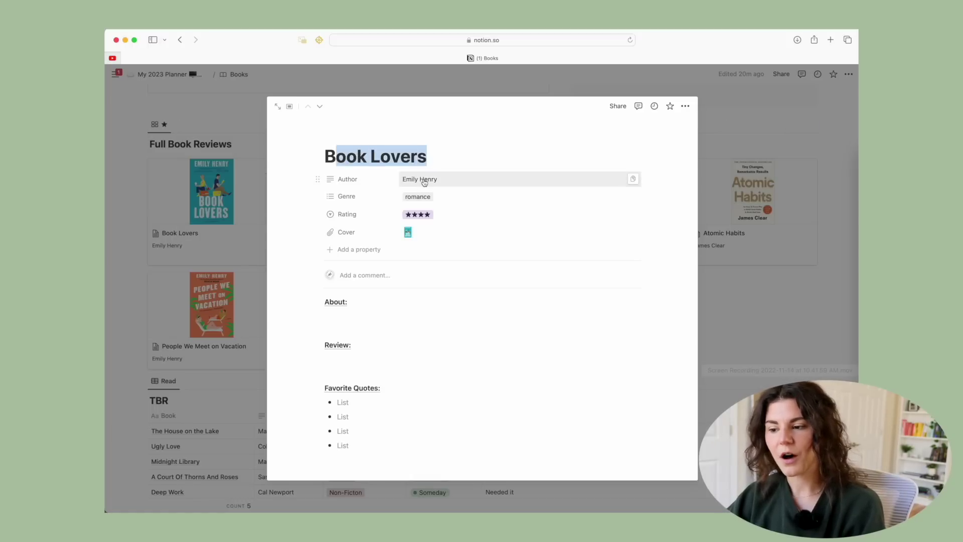
{"action": "left_click", "coordinate": [424, 199]}
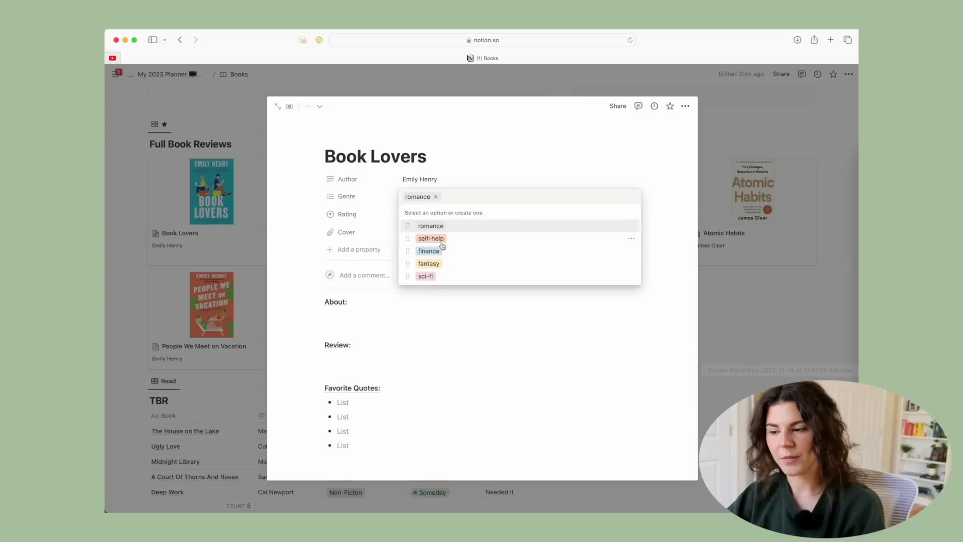
{"action": "left_click", "coordinate": [469, 154]}
{"action": "left_click", "coordinate": [430, 217]}
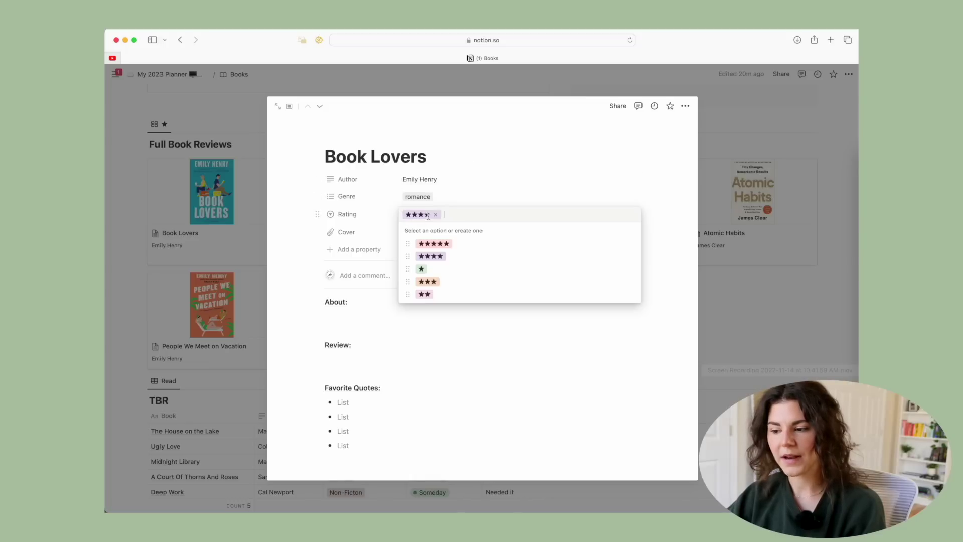
{"action": "left_click", "coordinate": [460, 204]}
{"action": "left_click", "coordinate": [428, 237]}
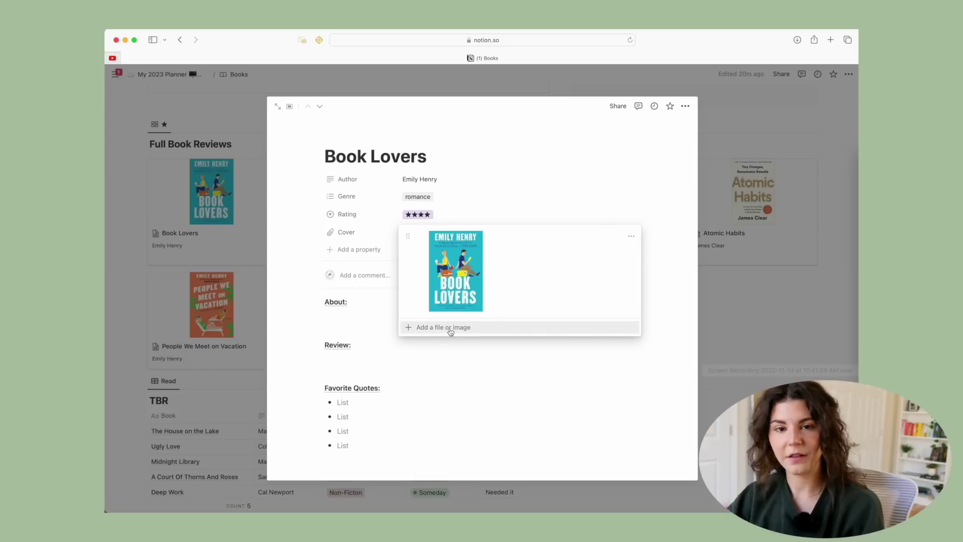
{"action": "left_click", "coordinate": [453, 409]}
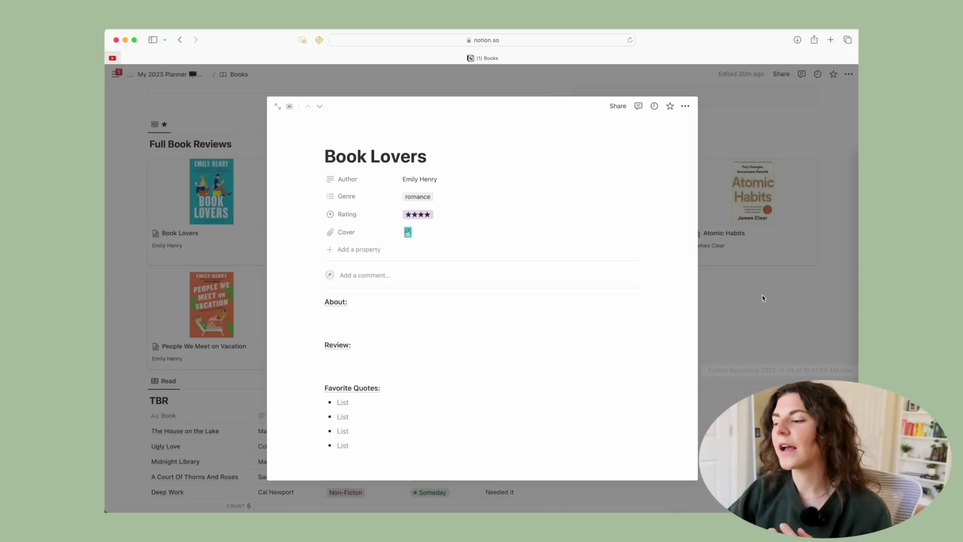
{"action": "left_click", "coordinate": [744, 317]}
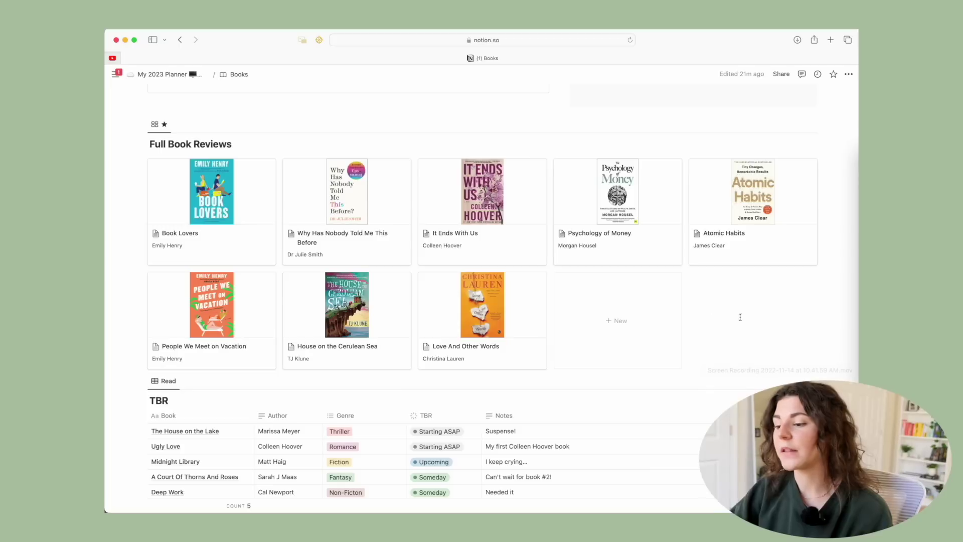
Step: Add a new book to Full Book Reviews from NEW BOOK TEMPLATE and title it nfjdksahf
{"action": "left_click", "coordinate": [621, 322]}
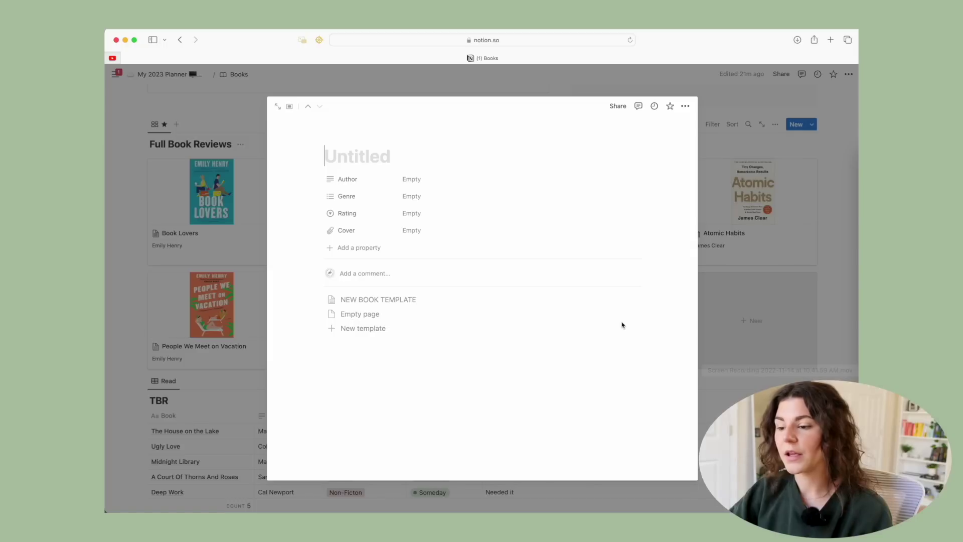
{"action": "left_click", "coordinate": [396, 303]}
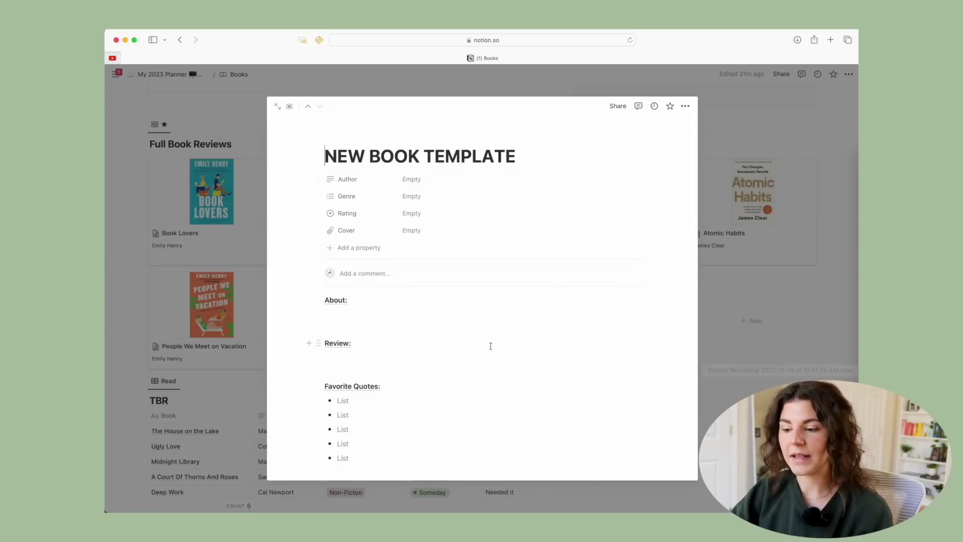
{"action": "scroll", "coordinate": [530, 268], "scroll_direction": "down", "scroll_amount": 1}
{"action": "scroll", "coordinate": [441, 360], "scroll_direction": "up", "scroll_amount": 1}
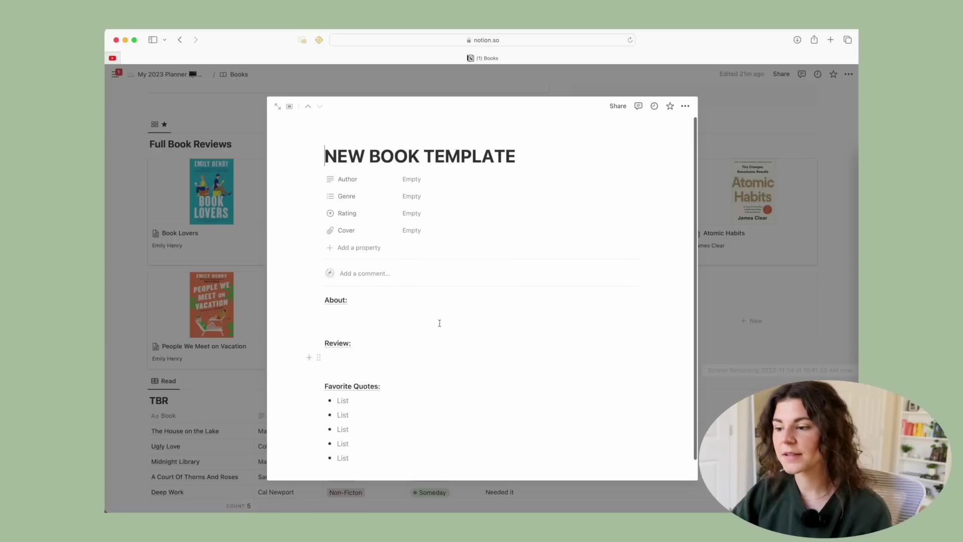
{"action": "triple_click", "coordinate": [512, 154]}
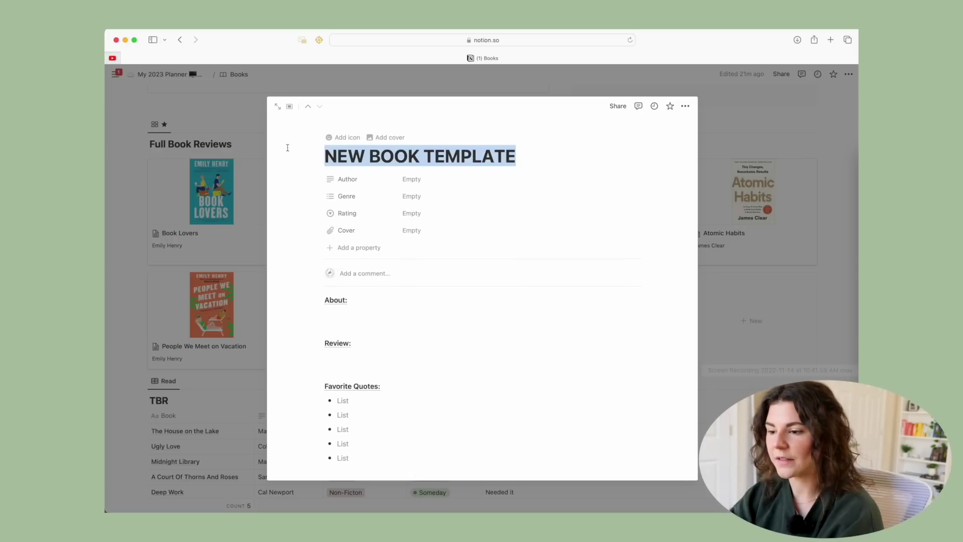
{"action": "type", "text": "nfjdksahf"}
Step: Inspect the Author, Genre and Cover properties of the nfjdksahf book entry, including the cover's file upload option
{"action": "left_click", "coordinate": [415, 183]}
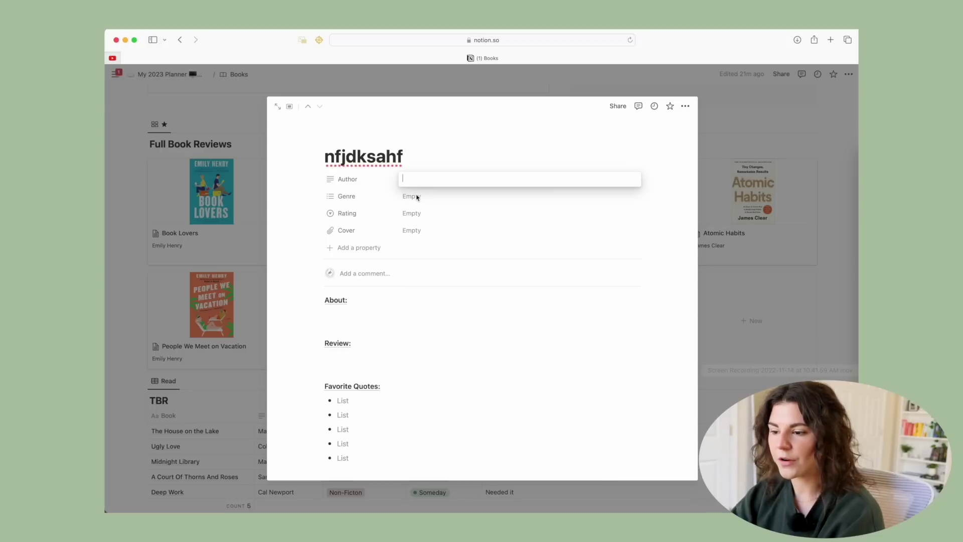
{"action": "left_click", "coordinate": [415, 197]}
{"action": "left_click", "coordinate": [380, 247]}
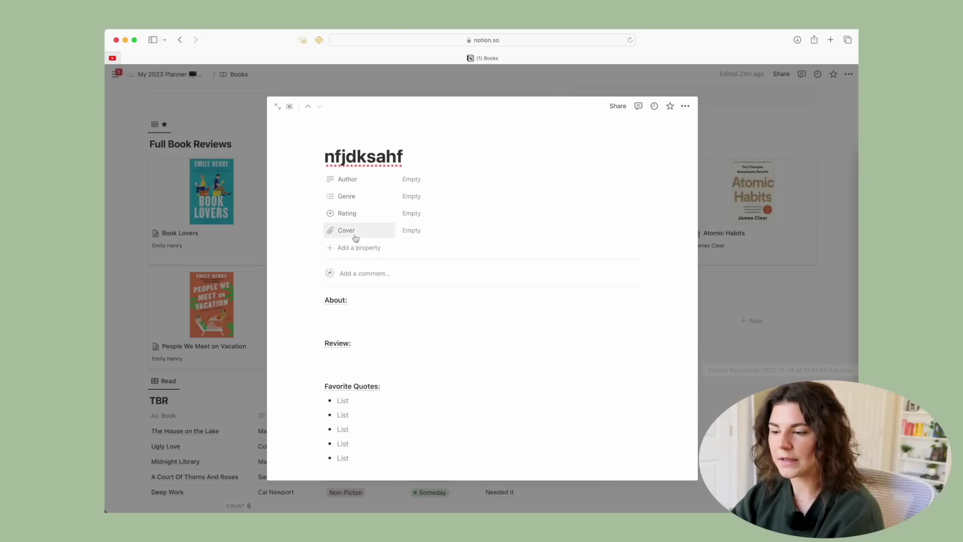
{"action": "left_click", "coordinate": [406, 233]}
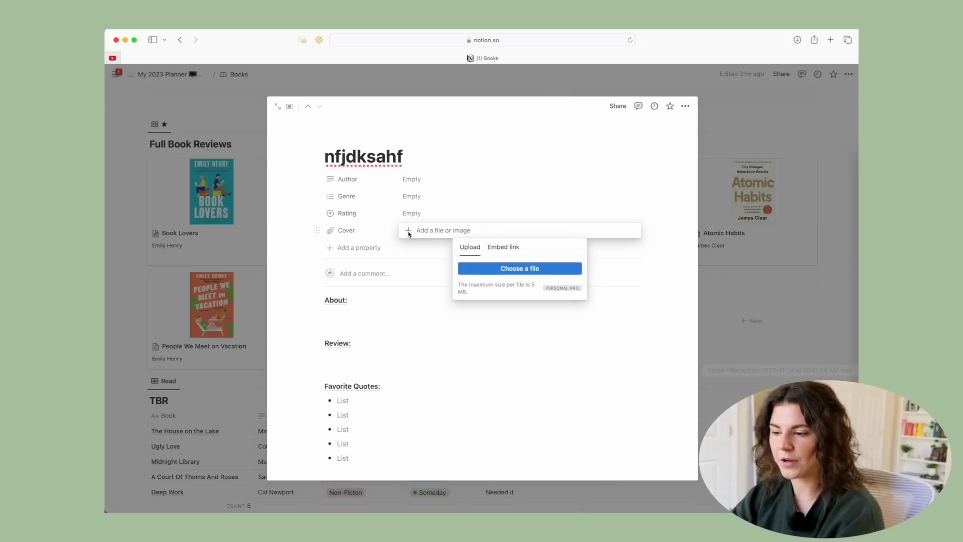
{"action": "left_click", "coordinate": [519, 269]}
{"action": "left_click", "coordinate": [598, 370]}
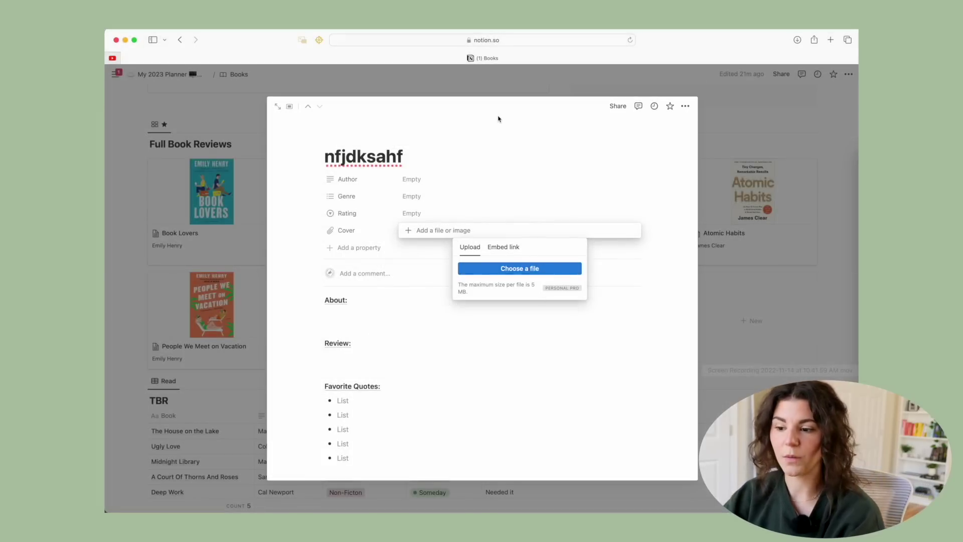
{"action": "left_click", "coordinate": [622, 317]}
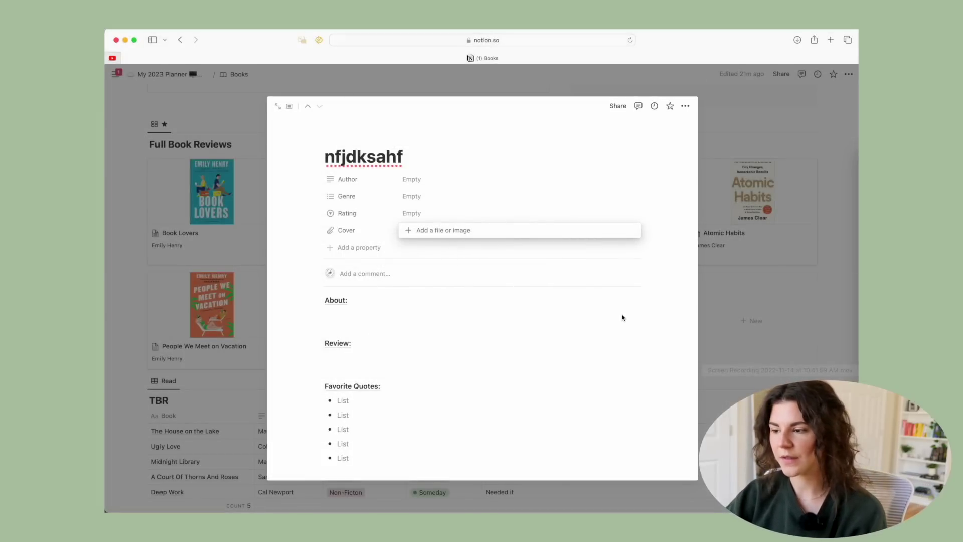
Step: Delete the nfjdksahf book entry from Full Book Reviews
{"action": "left_click", "coordinate": [686, 106]}
{"action": "left_click", "coordinate": [686, 106]}
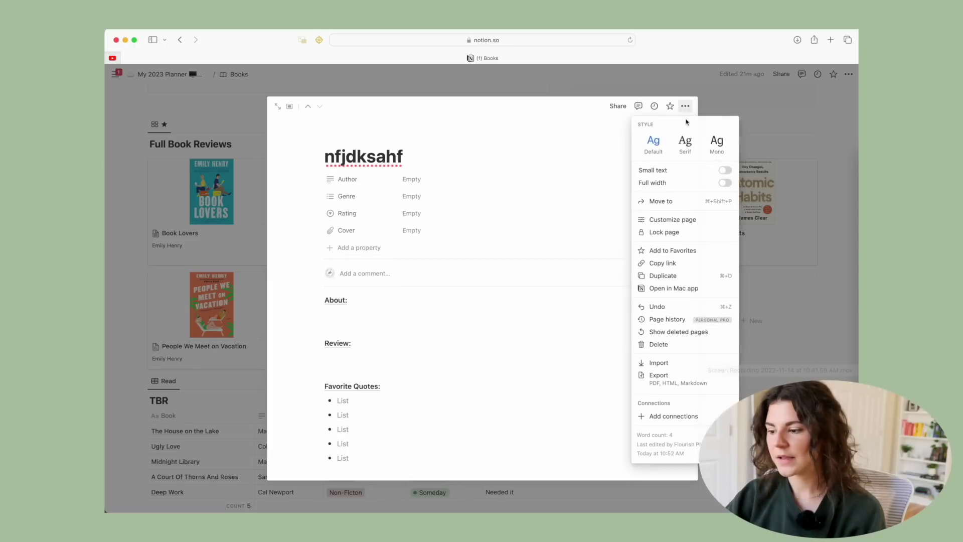
{"action": "left_click", "coordinate": [689, 345]}
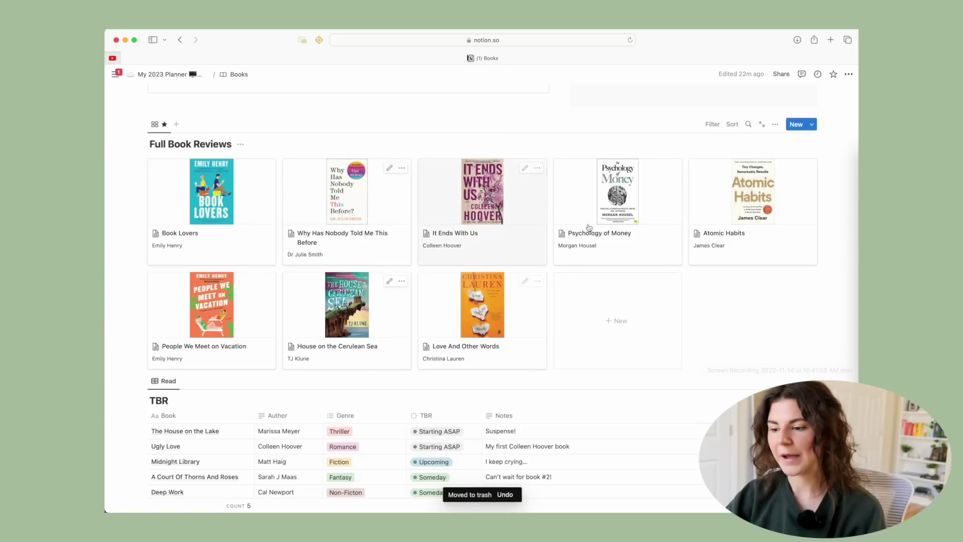
Step: Look over the TBR table below Full Book Reviews and return to the My 2023 Planner home page
{"action": "scroll", "coordinate": [331, 259], "scroll_direction": "down", "scroll_amount": 3}
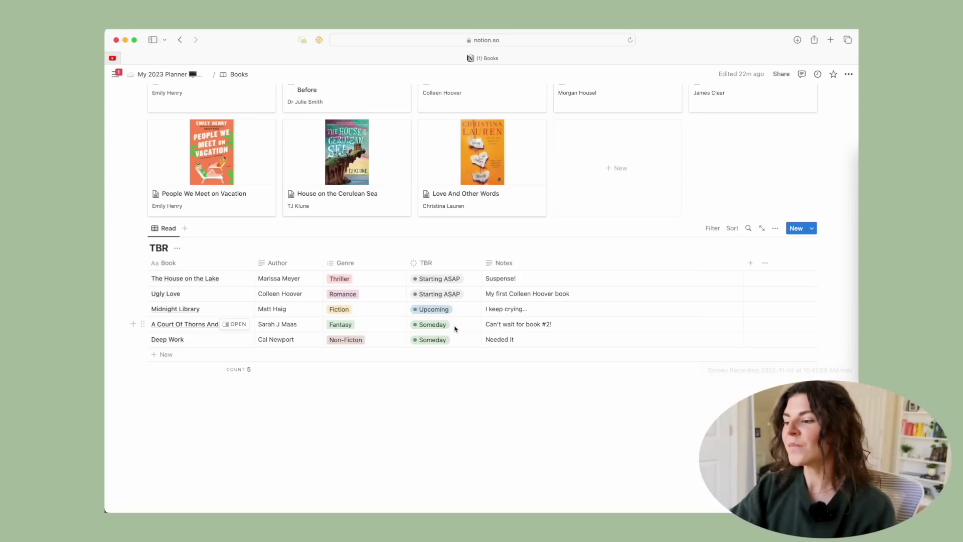
{"action": "scroll", "coordinate": [502, 346], "scroll_direction": "up", "scroll_amount": 1}
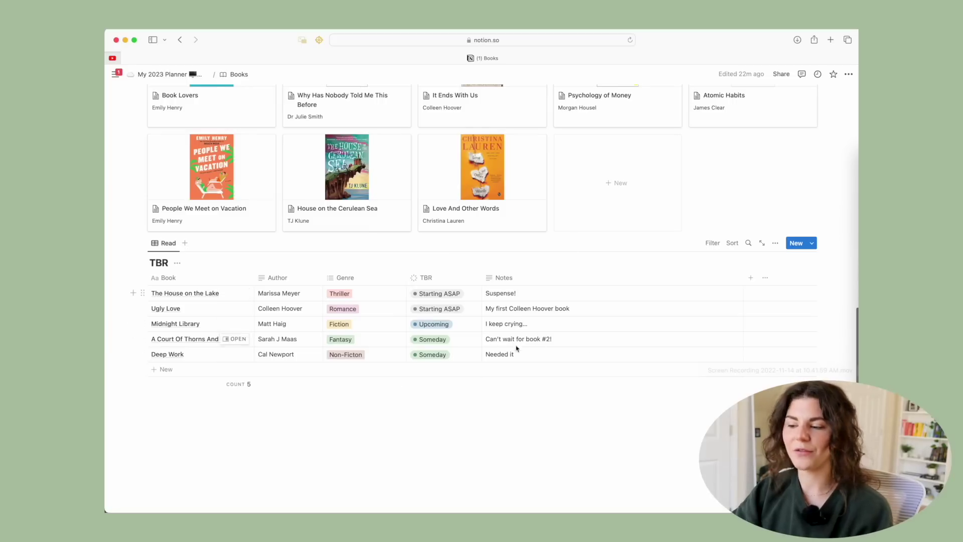
{"action": "key", "text": "super+bracketleft"}
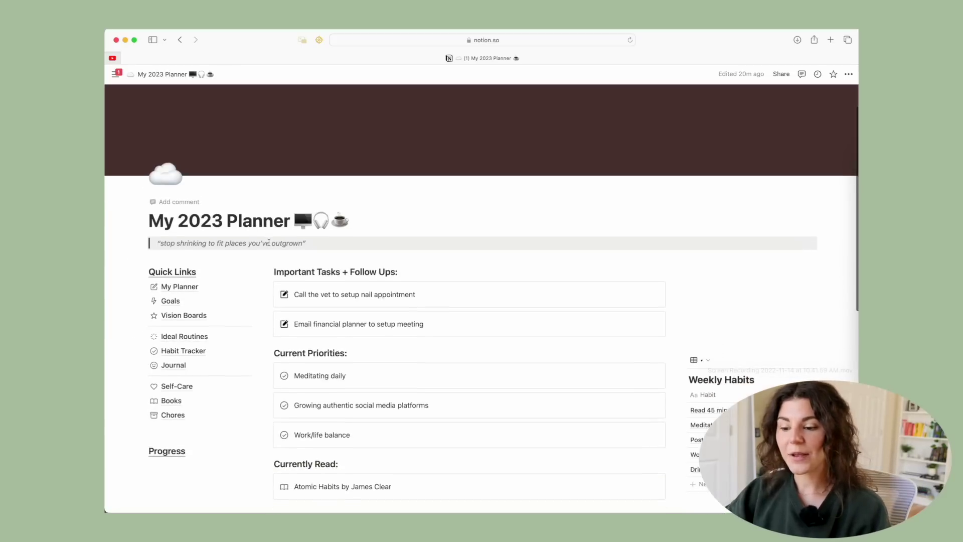
Step: Open the Chores page, review its Cleaning table, and return to the My 2023 Planner home page
{"action": "left_click", "coordinate": [175, 415]}
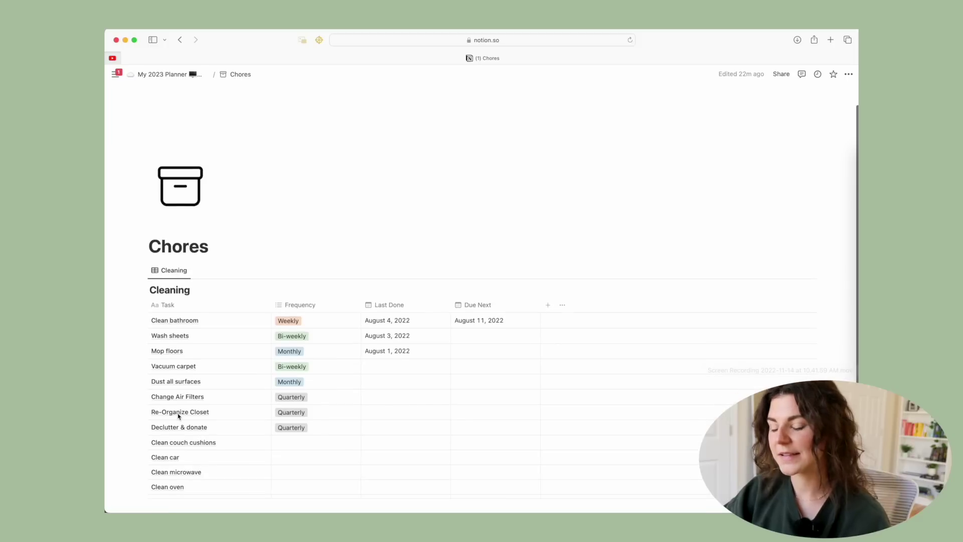
{"action": "scroll", "coordinate": [351, 237], "scroll_direction": "down", "scroll_amount": 3}
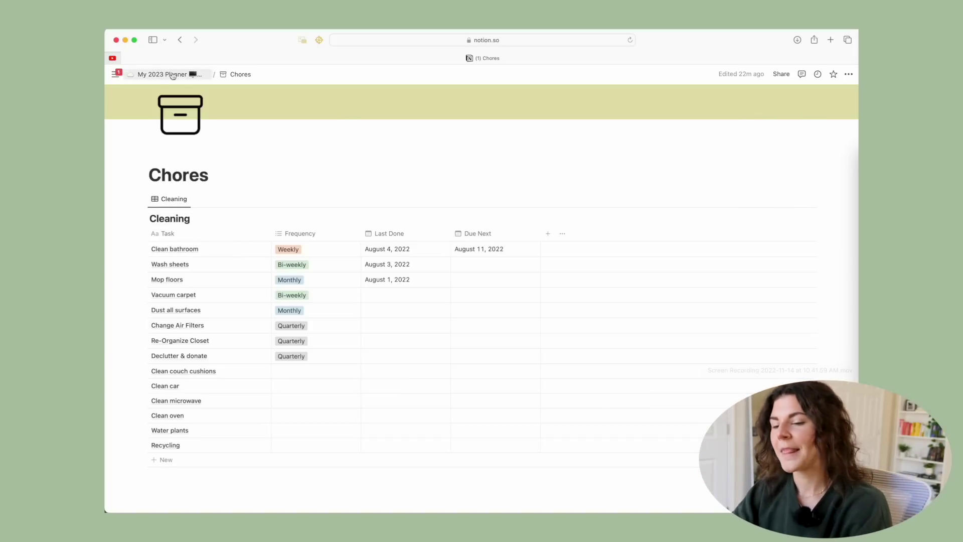
{"action": "left_click", "coordinate": [190, 80]}
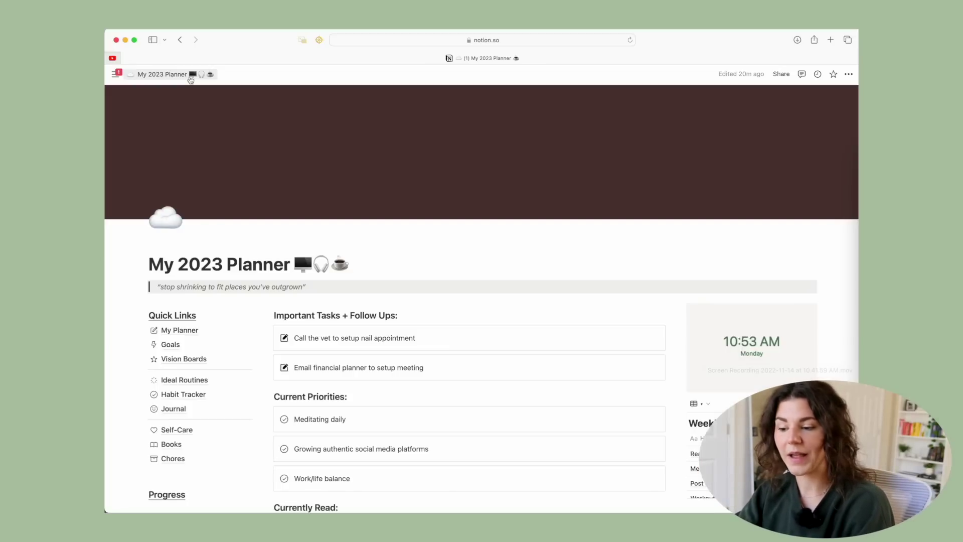
Step: Switch to the Indify website and browse the widgets offered in the Explore Widgets volumes
{"action": "scroll", "coordinate": [392, 231], "scroll_direction": "down", "scroll_amount": 5}
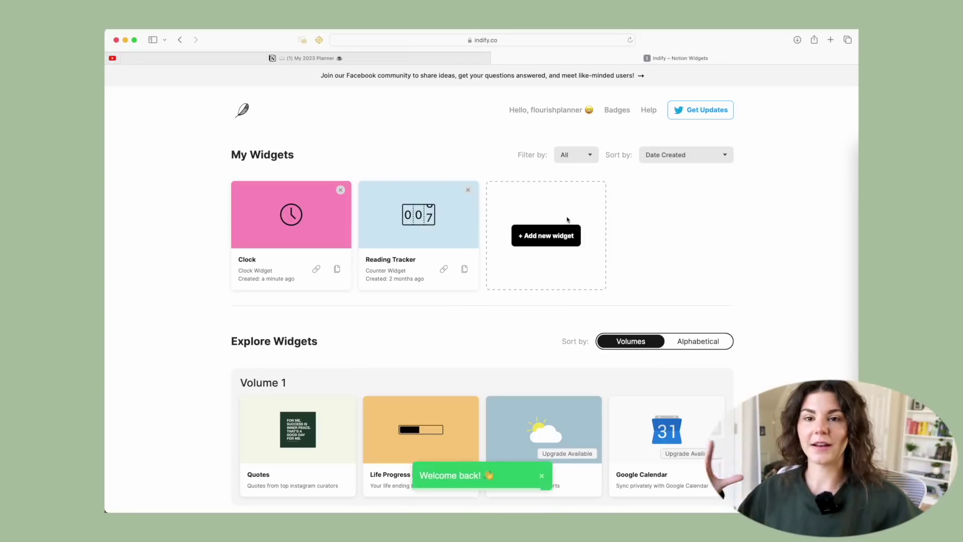
{"action": "scroll", "coordinate": [510, 314], "scroll_direction": "down", "scroll_amount": 1}
{"action": "scroll", "coordinate": [462, 326], "scroll_direction": "down", "scroll_amount": 1}
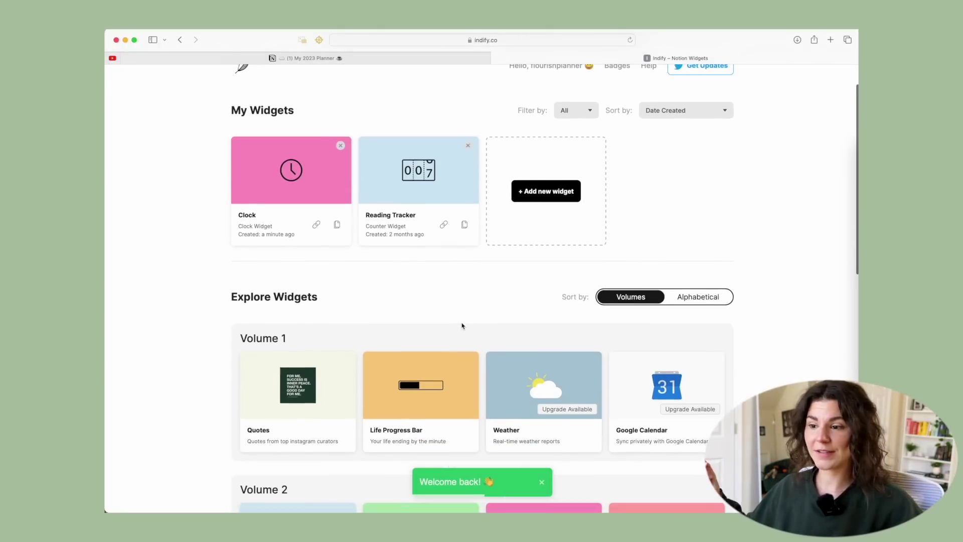
{"action": "scroll", "coordinate": [513, 320], "scroll_direction": "down", "scroll_amount": 2}
{"action": "scroll", "coordinate": [512, 320], "scroll_direction": "down", "scroll_amount": 5}
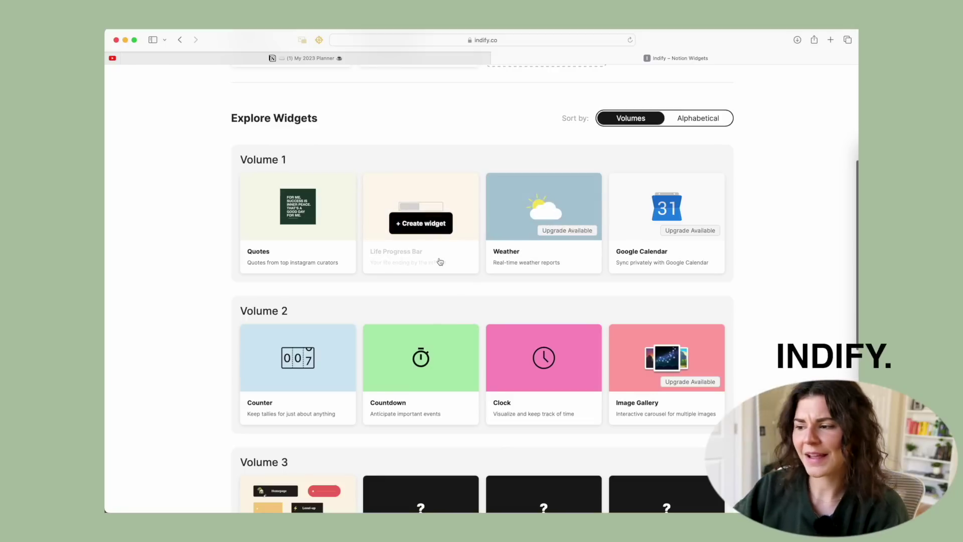
{"action": "scroll", "coordinate": [445, 260], "scroll_direction": "down", "scroll_amount": 1}
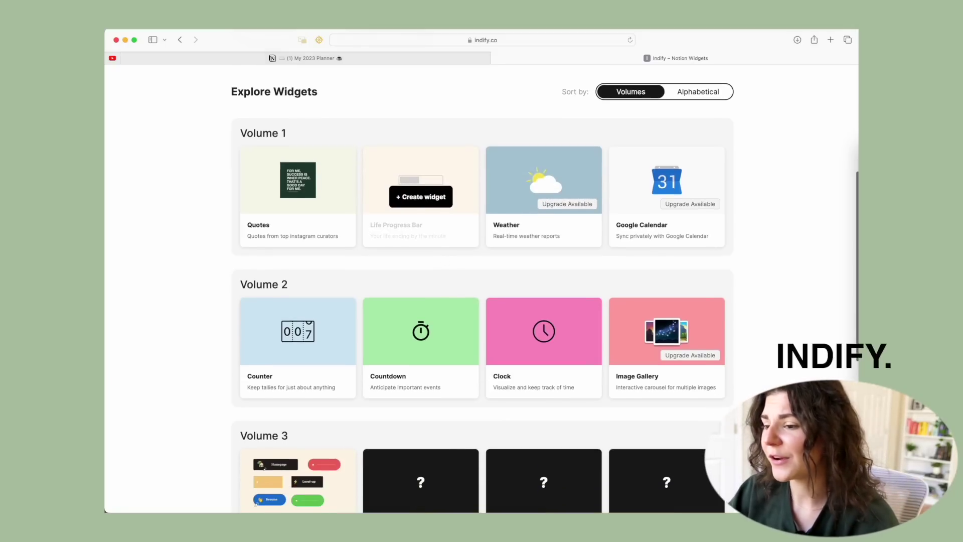
Step: Check the clock on the Notion planner home page, and create a new Indify Clock widget titled Clock
{"action": "left_click", "coordinate": [279, 59]}
{"action": "mouse_move", "coordinate": [759, 283]}
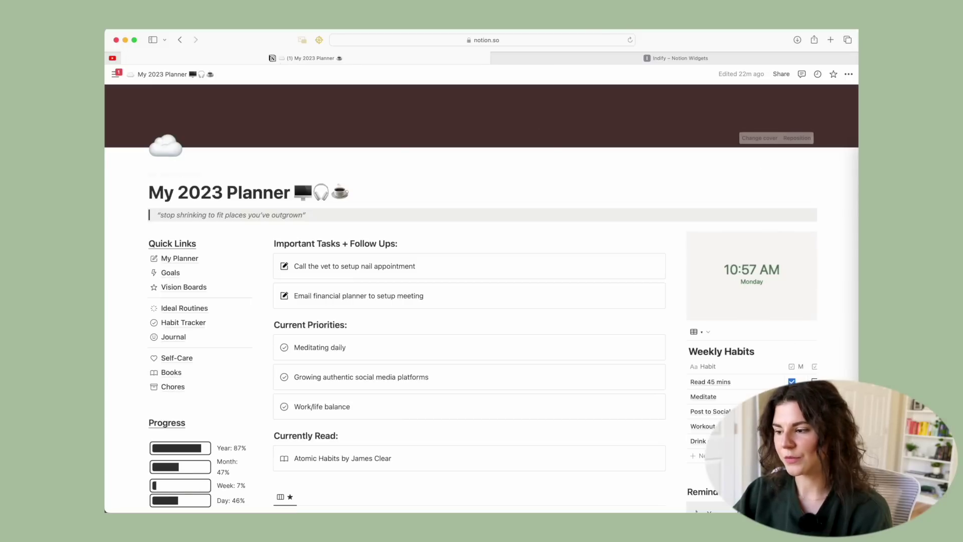
{"action": "left_click", "coordinate": [578, 63]}
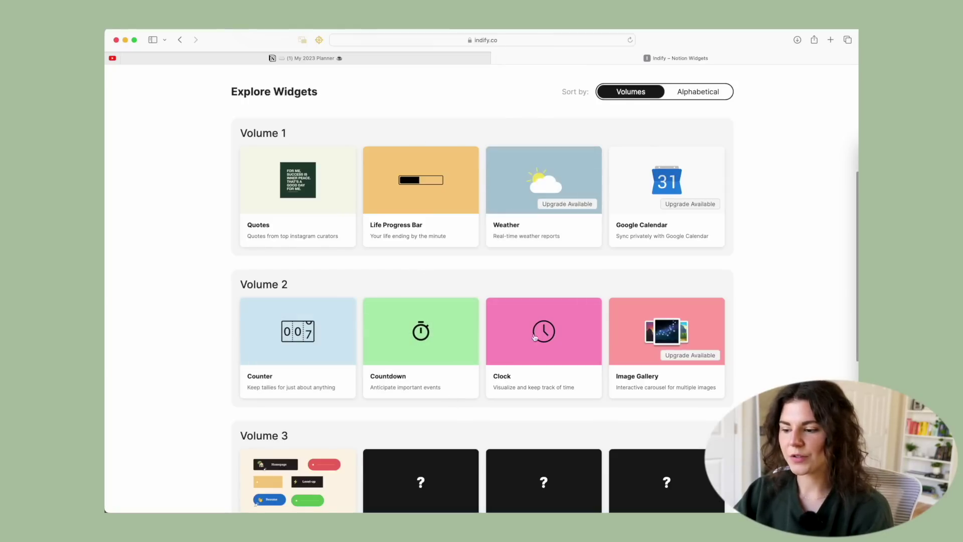
{"action": "left_click", "coordinate": [545, 350]}
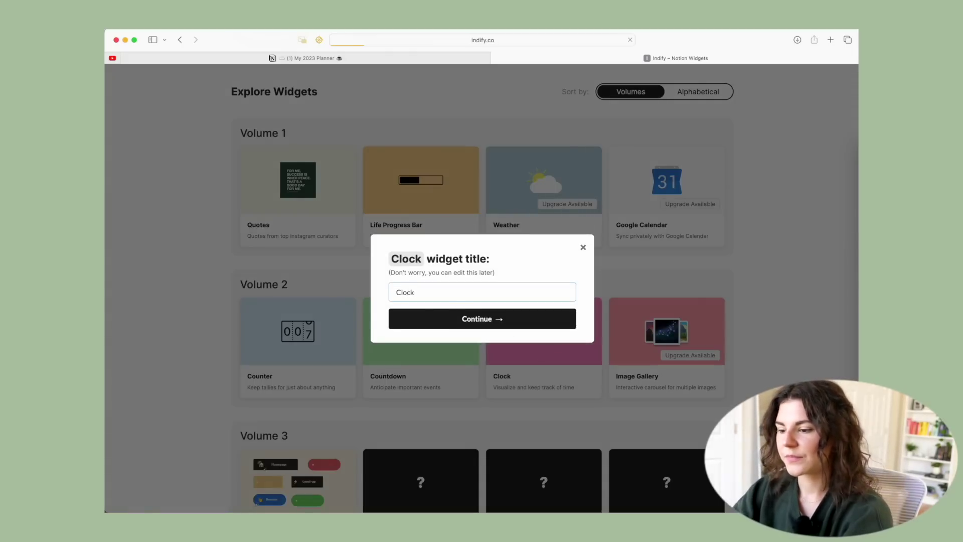
{"action": "left_click", "coordinate": [458, 318]}
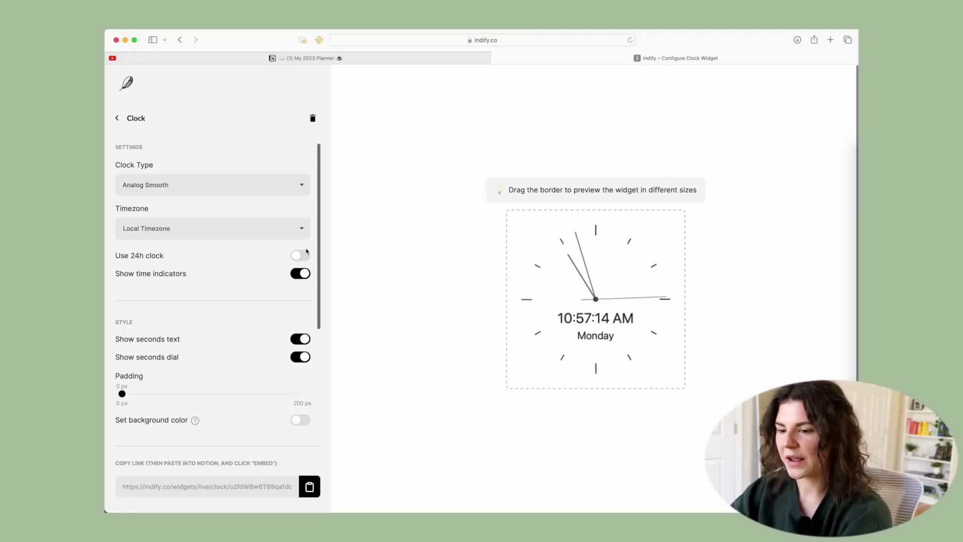
Step: Preview the Analog Numbers, Analog Dots and Analog Smooth clock types for the widget
{"action": "left_click", "coordinate": [278, 185]}
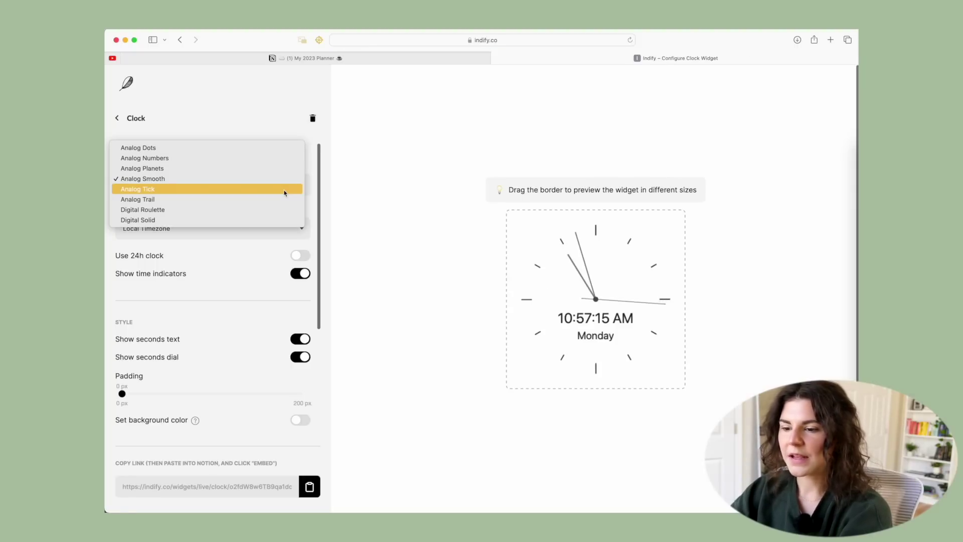
{"action": "left_click", "coordinate": [215, 159]}
{"action": "left_click", "coordinate": [239, 187]}
{"action": "left_click", "coordinate": [216, 171]}
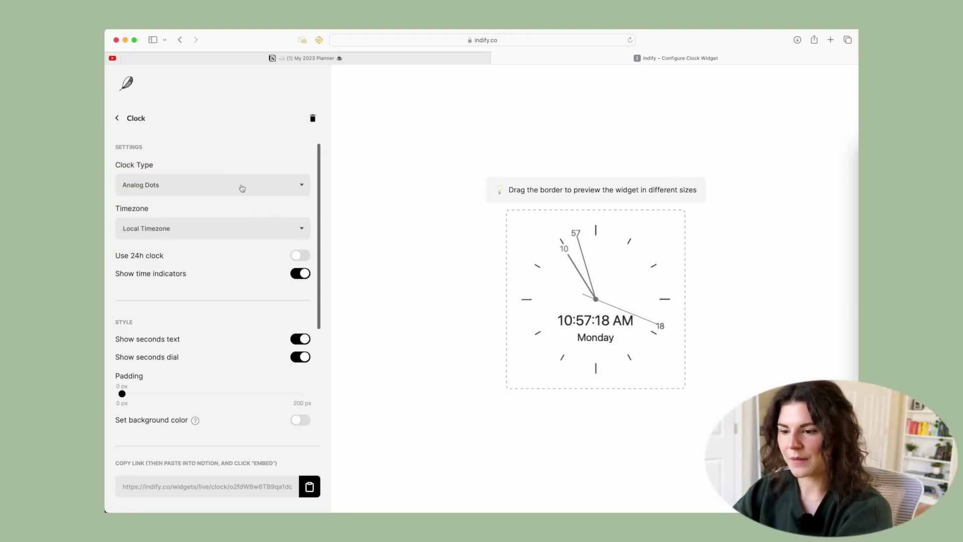
{"action": "left_click", "coordinate": [243, 191]}
{"action": "left_click", "coordinate": [234, 209]}
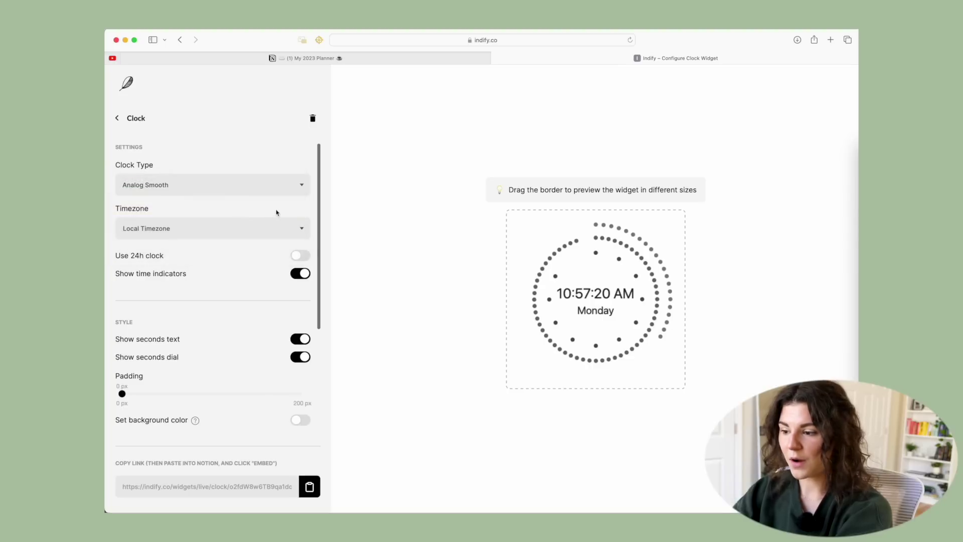
Step: Try the Digital Roulette clock type, and set the widget's clock type to Digital Solid
{"action": "left_click", "coordinate": [263, 188]}
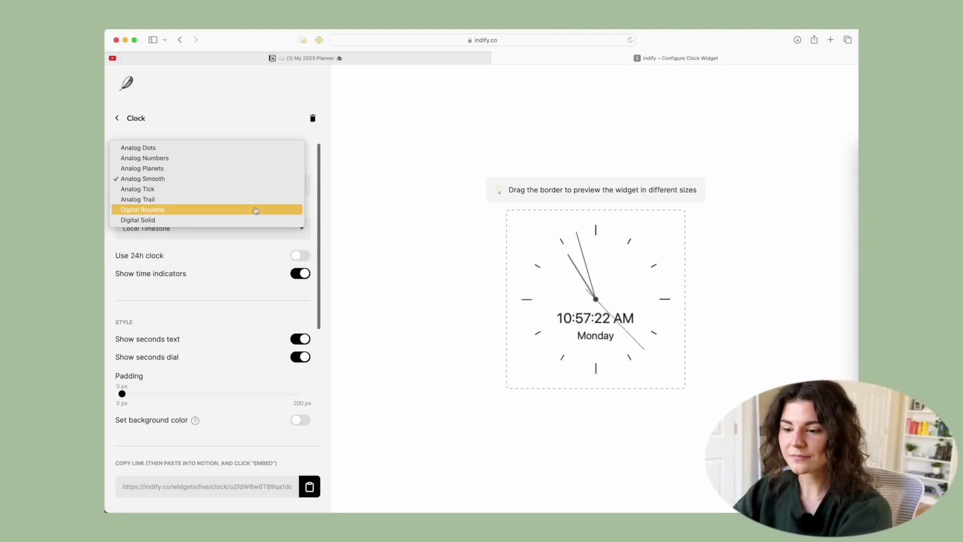
{"action": "left_click", "coordinate": [255, 210]}
{"action": "left_click", "coordinate": [272, 190]}
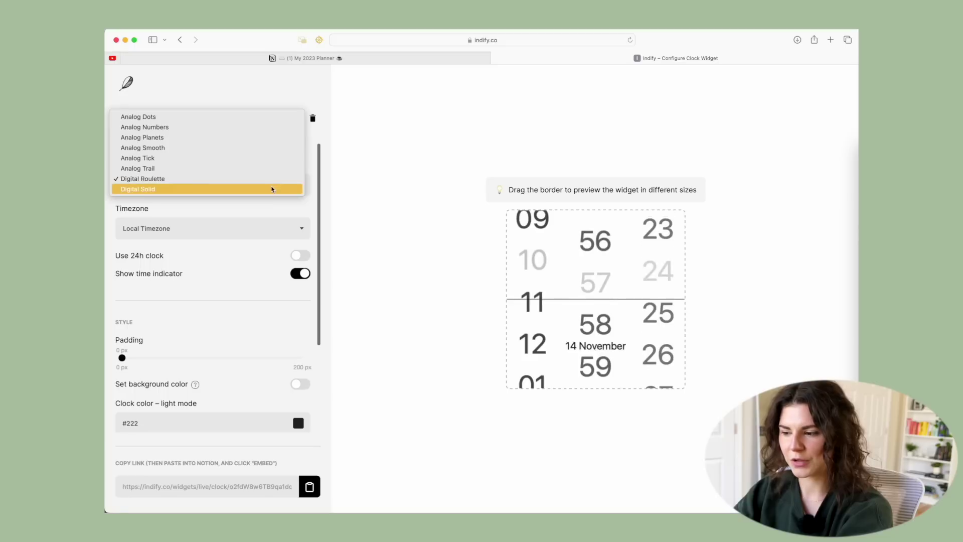
{"action": "left_click", "coordinate": [271, 189]}
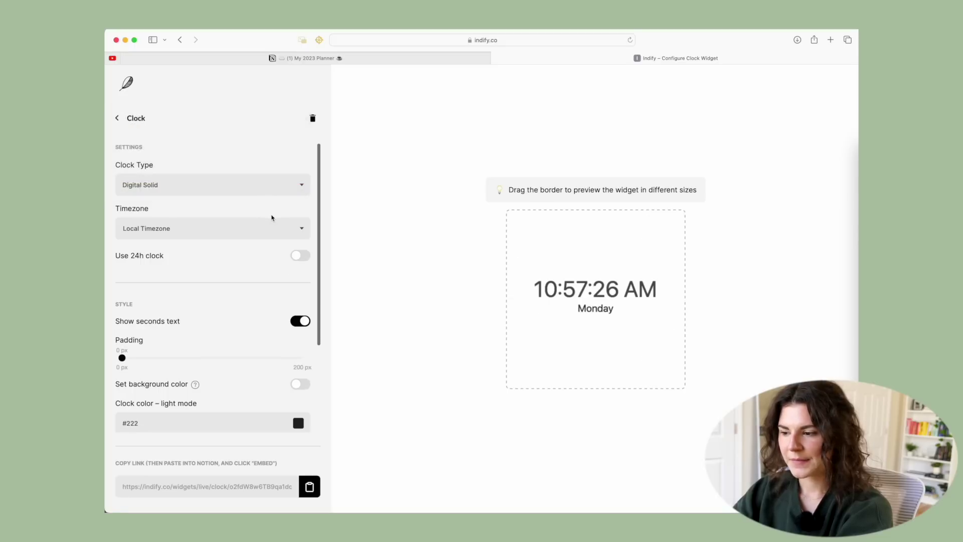
Step: Check the timezone options, keep Local Timezone, and turn on the 24h clock for the widget
{"action": "left_click", "coordinate": [273, 227]}
{"action": "left_click", "coordinate": [237, 251]}
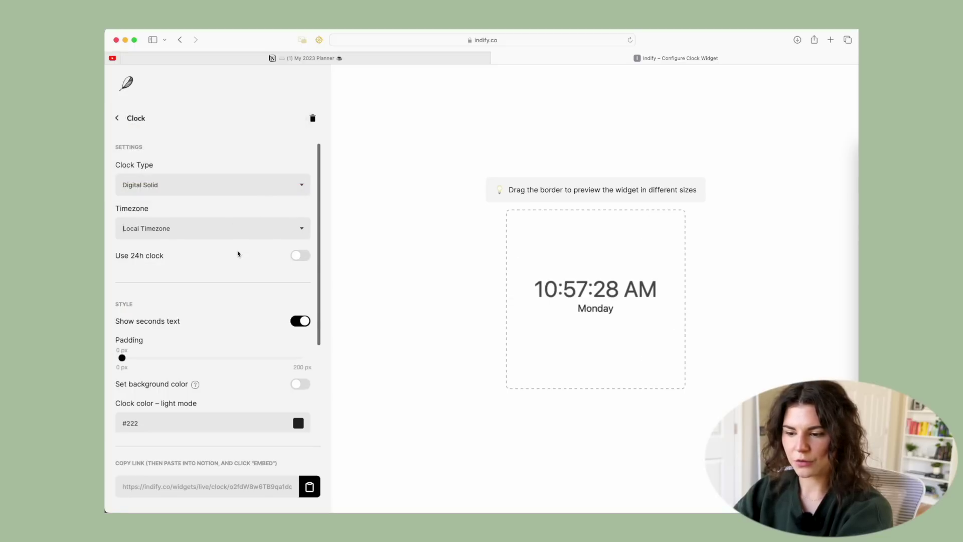
{"action": "left_click", "coordinate": [304, 261]}
{"action": "left_click", "coordinate": [304, 263]}
{"action": "left_click", "coordinate": [303, 261]}
Step: Set the clock widget's padding to 1 px and its light mode clock color to green #0f7b6c
{"action": "scroll", "coordinate": [304, 268], "scroll_direction": "down", "scroll_amount": 2}
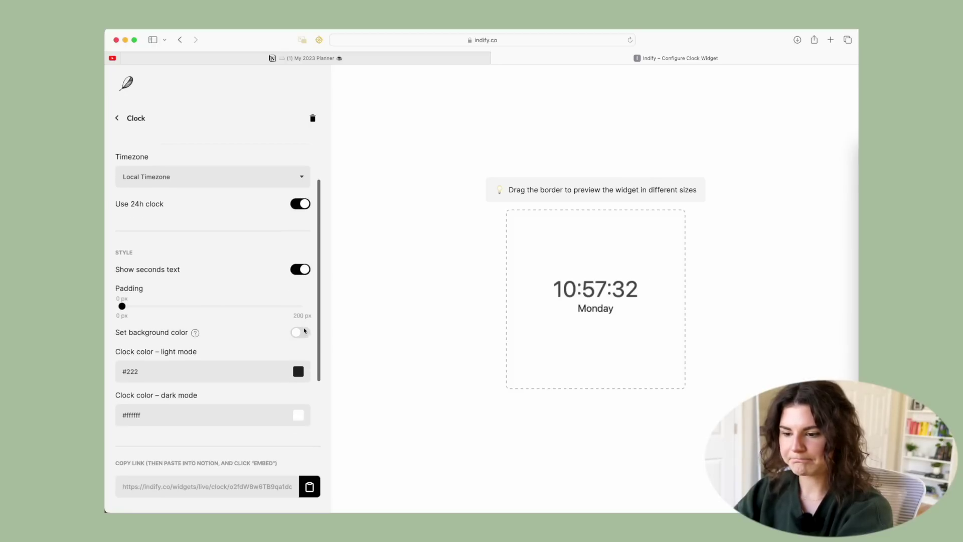
{"action": "mouse_move", "coordinate": [125, 302]}
{"action": "left_mouse_down"}
{"action": "mouse_move", "coordinate": [155, 302]}
{"action": "mouse_move", "coordinate": [122, 301]}
{"action": "left_mouse_up"}
{"action": "scroll", "coordinate": [233, 341], "scroll_direction": "down", "scroll_amount": 2}
{"action": "left_click", "coordinate": [301, 311]}
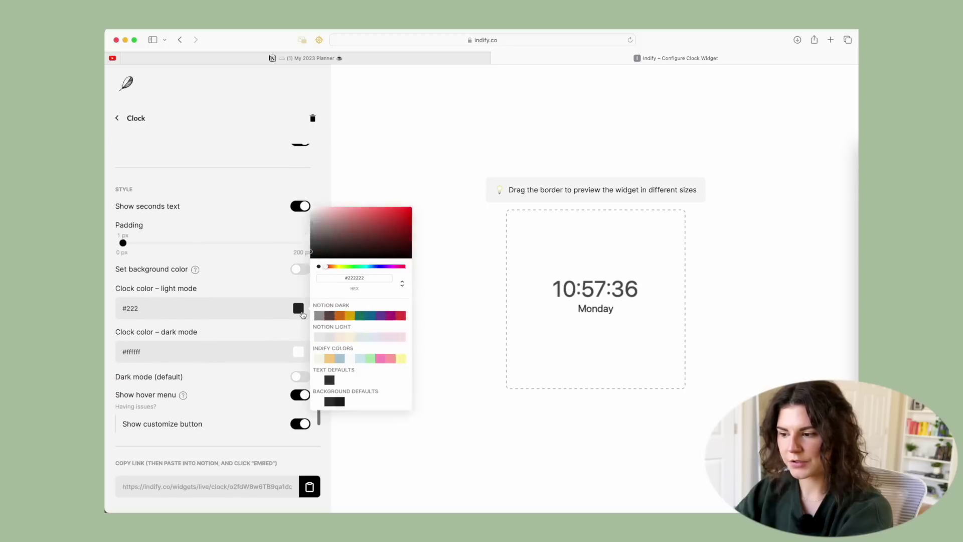
{"action": "left_click", "coordinate": [366, 318]}
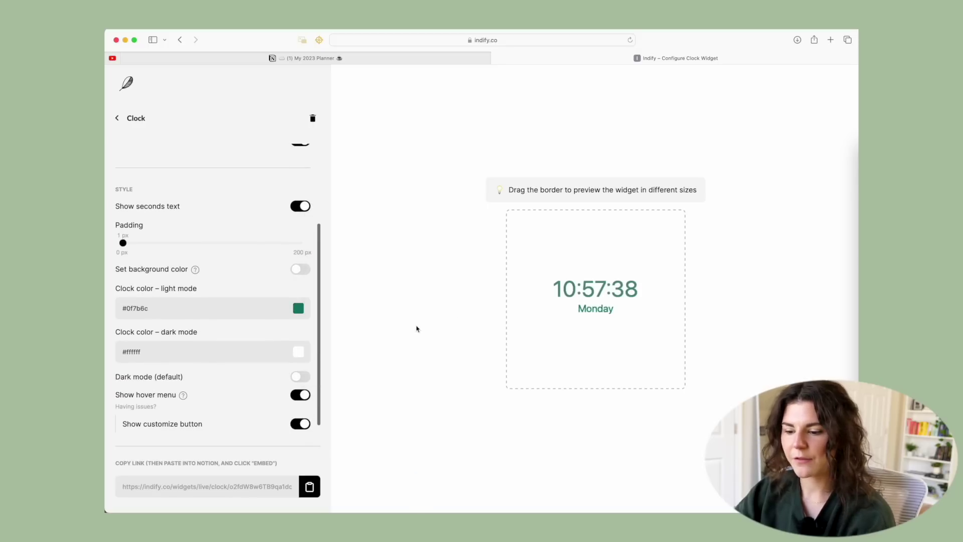
Step: Copy the clock widget's embed link and switch to the My 2023 Planner page in Notion
{"action": "scroll", "coordinate": [259, 377], "scroll_direction": "down", "scroll_amount": 1}
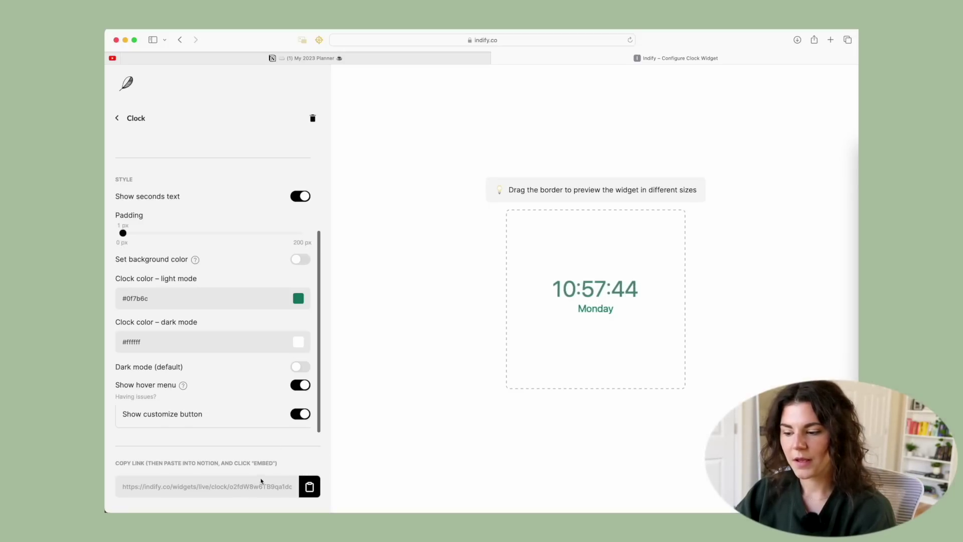
{"action": "left_click", "coordinate": [305, 490]}
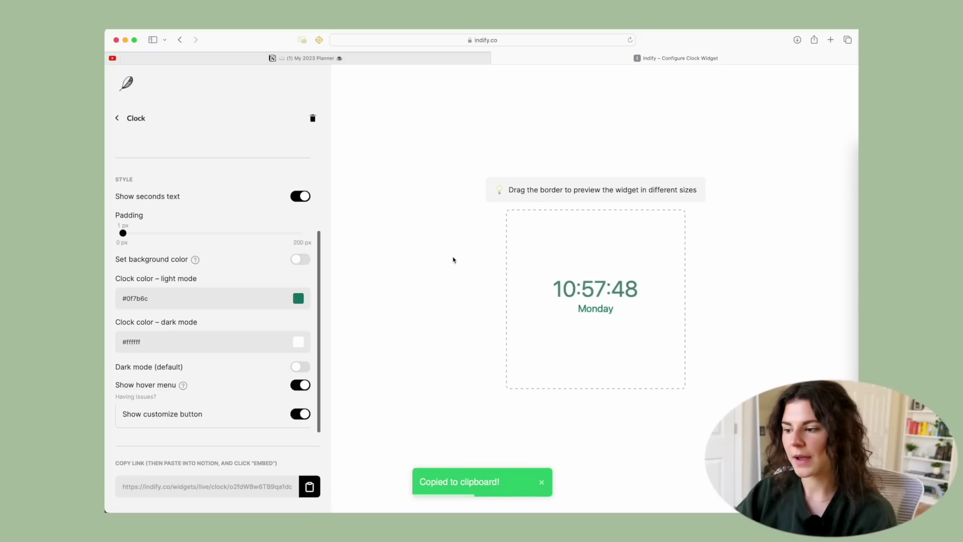
{"action": "left_click", "coordinate": [389, 60]}
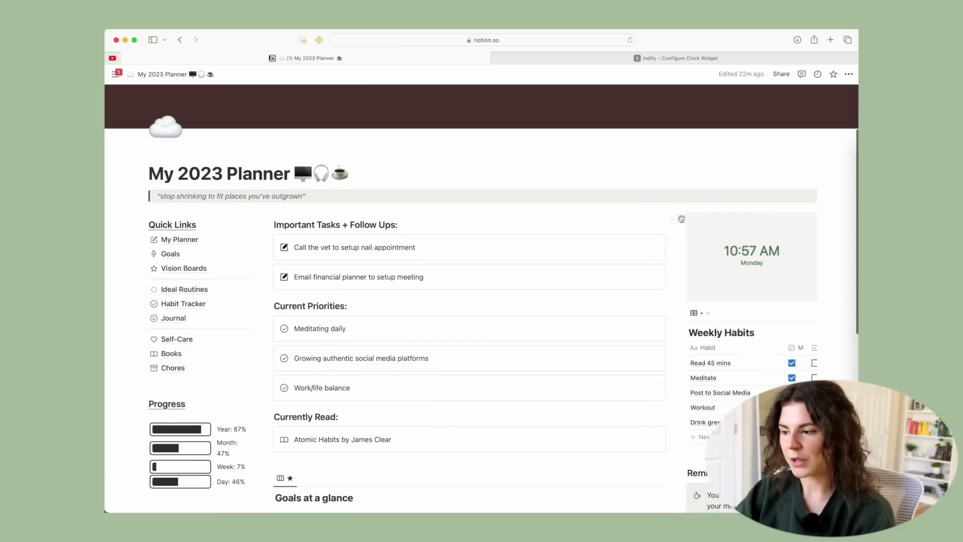
Step: Add an Embed block below the existing home page clock and embed the copied clock widget link in it
{"action": "left_click", "coordinate": [672, 221]}
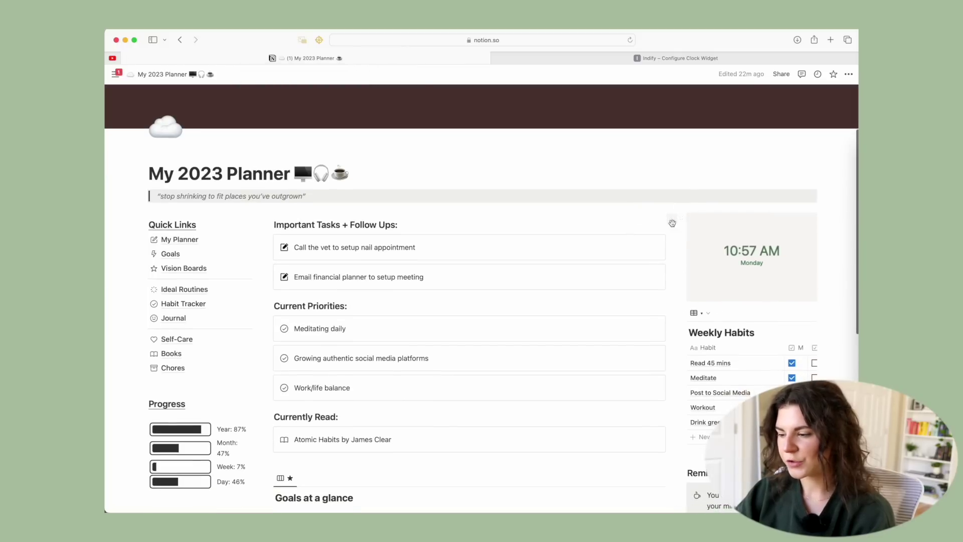
{"action": "scroll", "coordinate": [778, 399], "scroll_direction": "down", "scroll_amount": 2}
{"action": "scroll", "coordinate": [758, 402], "scroll_direction": "down", "scroll_amount": 10}
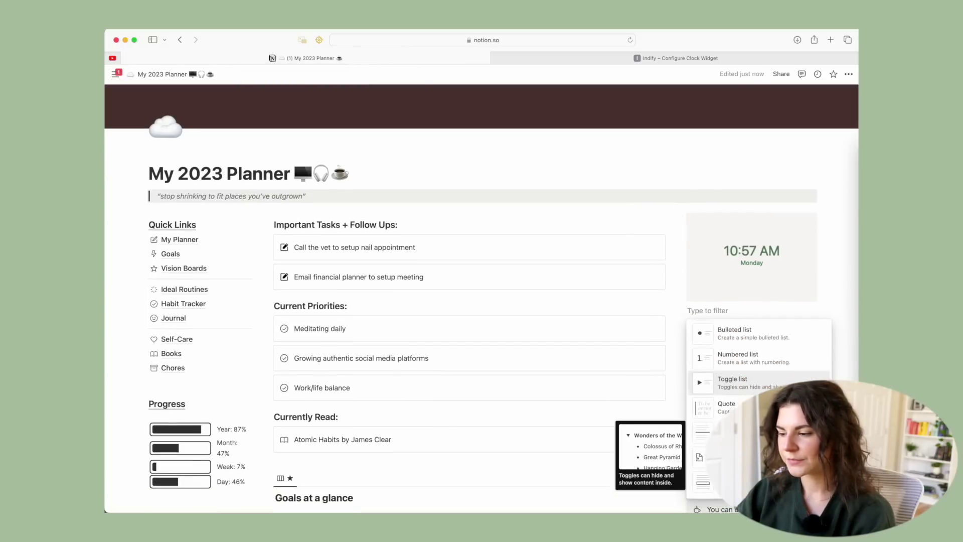
{"action": "scroll", "coordinate": [757, 402], "scroll_direction": "down", "scroll_amount": 6}
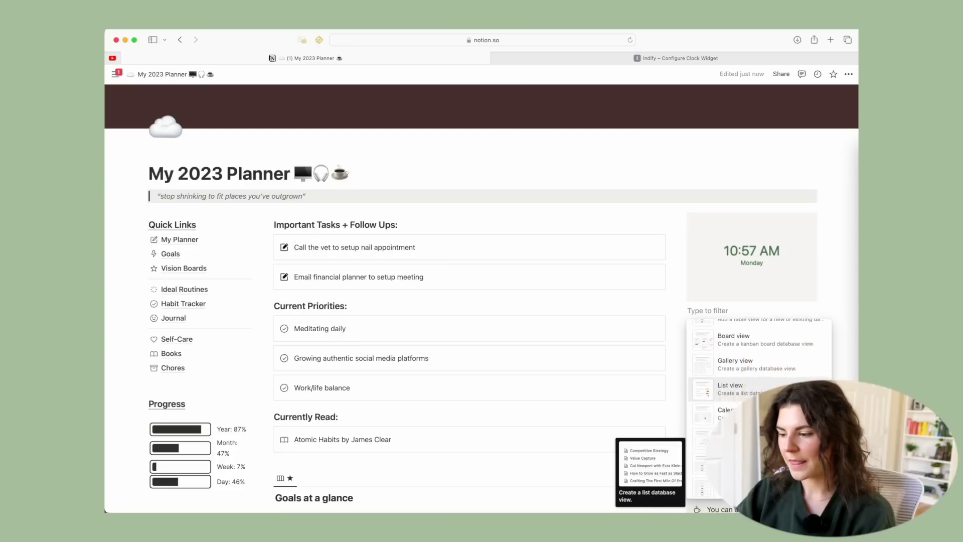
{"action": "scroll", "coordinate": [796, 470], "scroll_direction": "down", "scroll_amount": 3}
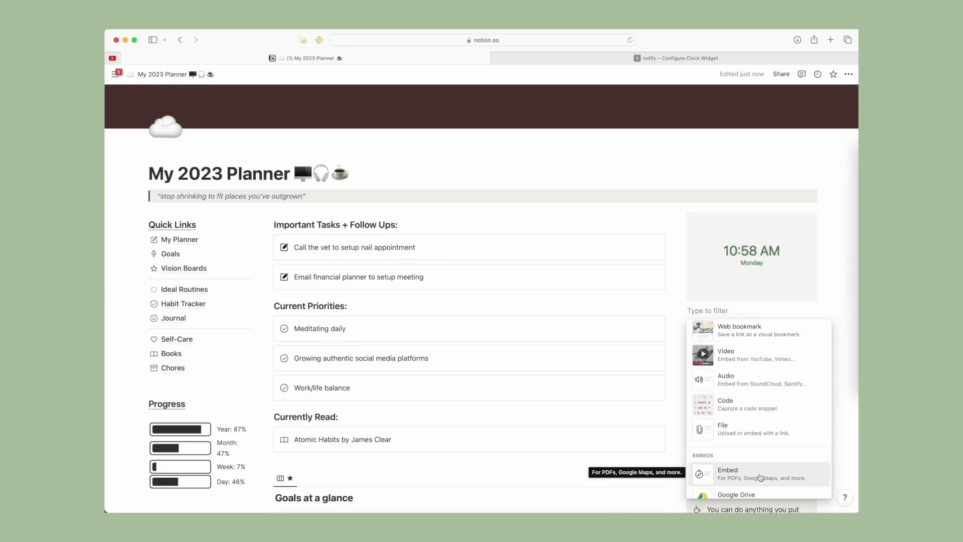
{"action": "left_click", "coordinate": [761, 478]}
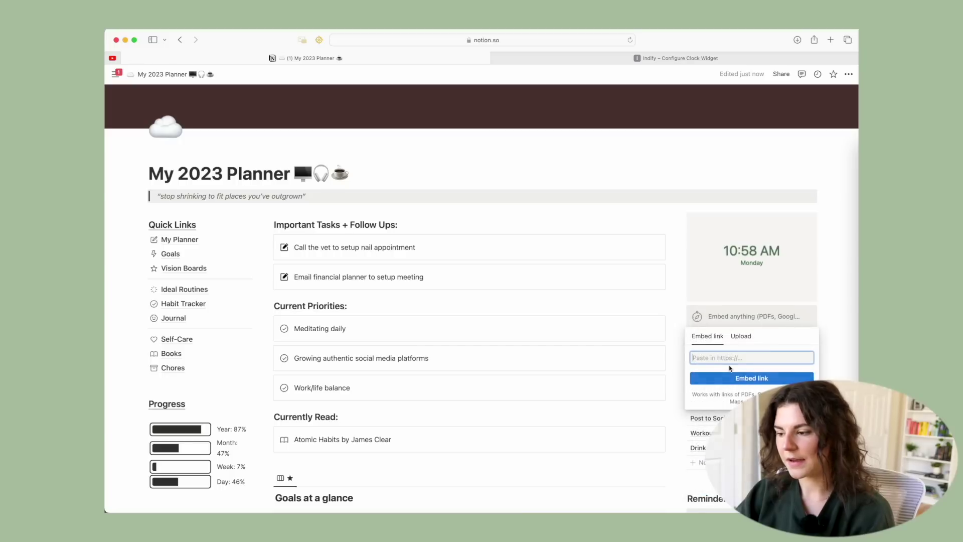
{"action": "key", "text": "super+v"}
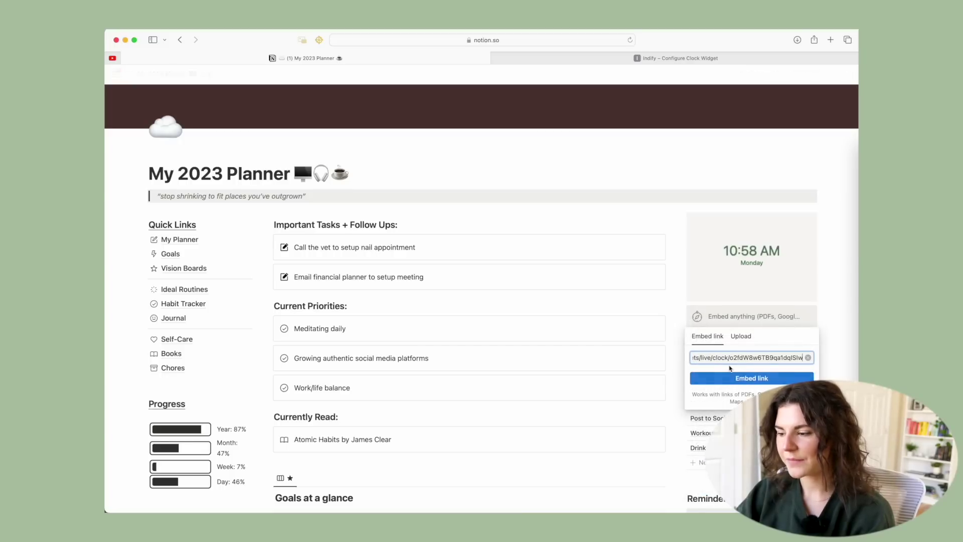
{"action": "left_click", "coordinate": [753, 378]}
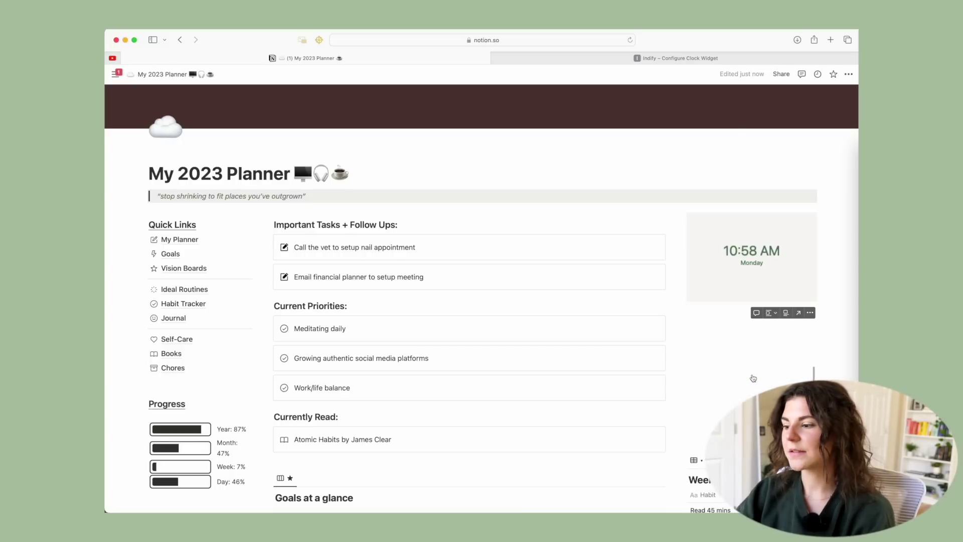
Step: Delete the newly embedded clock widget from the planner page
{"action": "scroll", "coordinate": [753, 377], "scroll_direction": "down", "scroll_amount": 1}
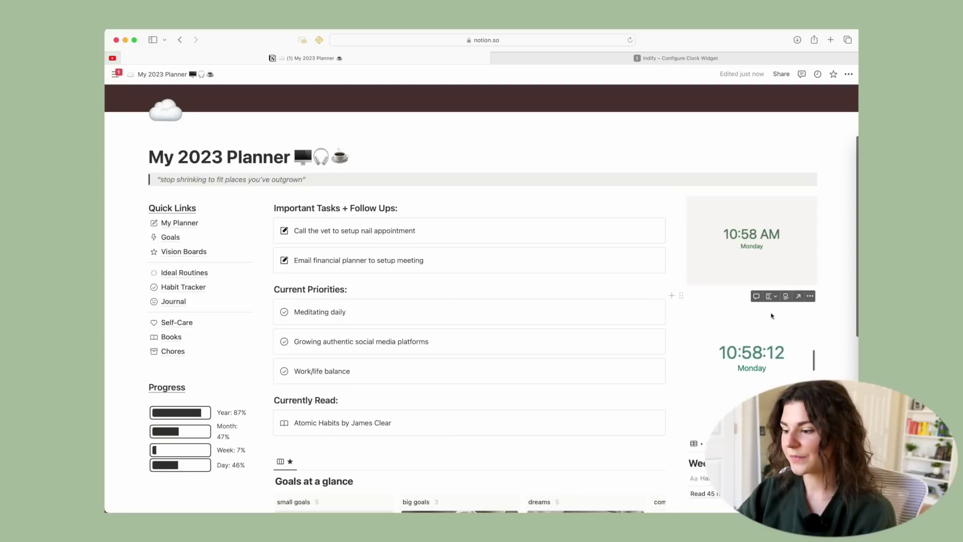
{"action": "left_click", "coordinate": [807, 297]}
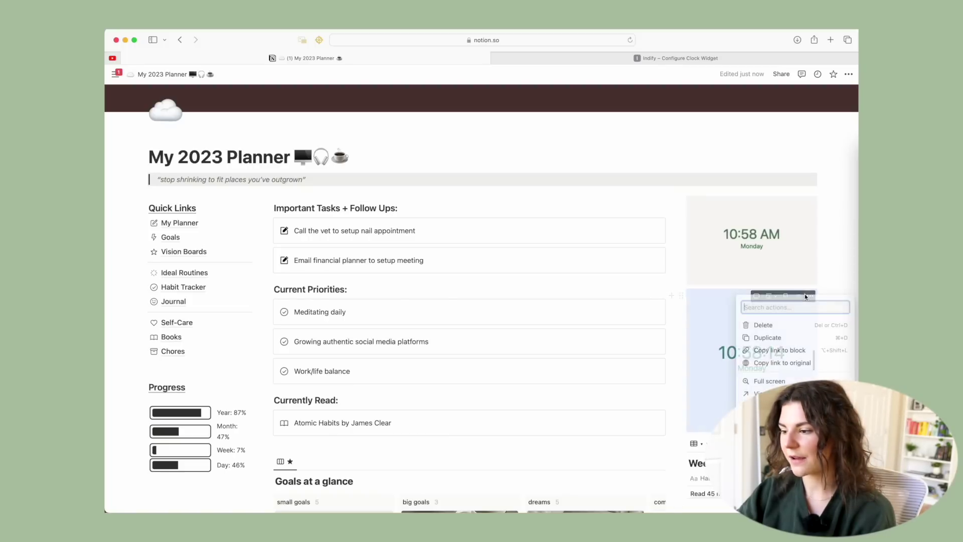
{"action": "left_click", "coordinate": [763, 325]}
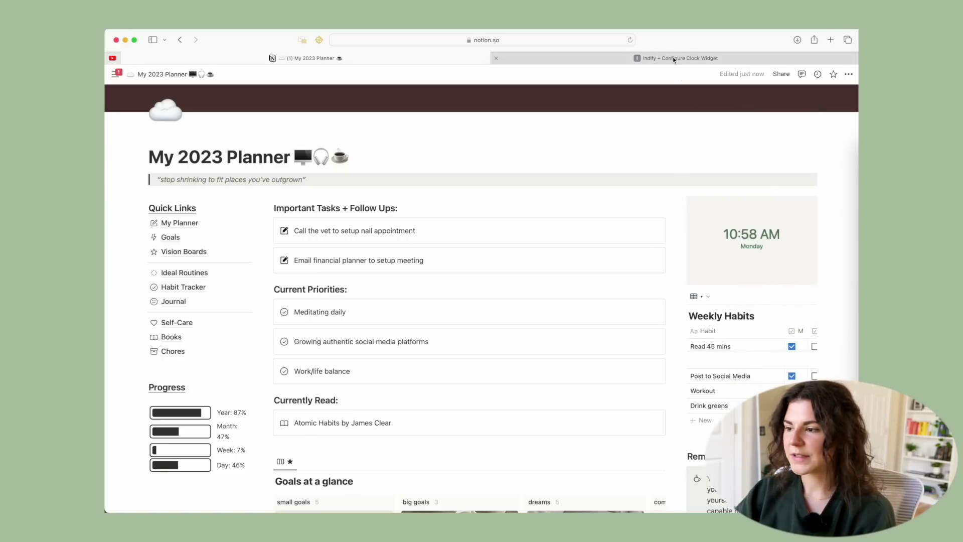
Step: Return to Indify's widget gallery and create a new Weather widget
{"action": "scroll", "coordinate": [200, 384], "scroll_direction": "down", "scroll_amount": 5}
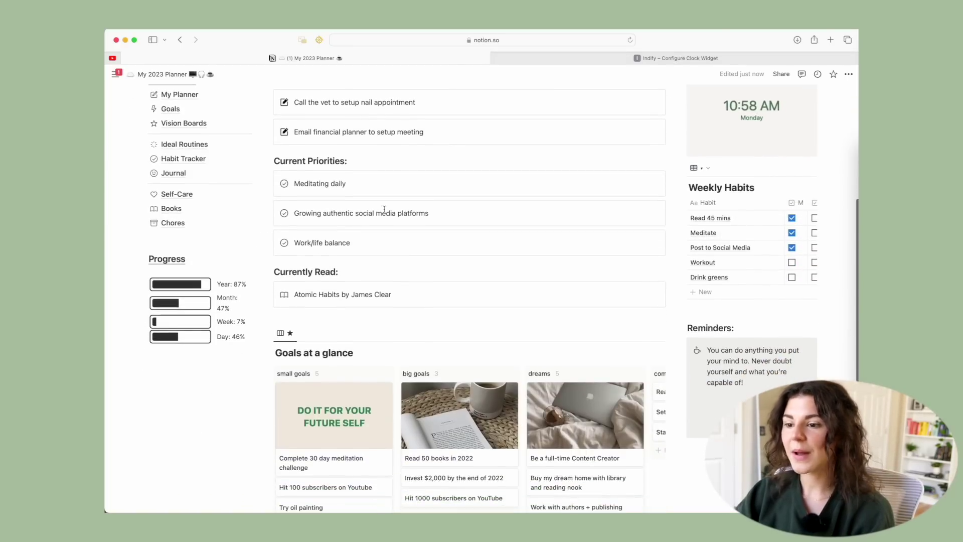
{"action": "left_click", "coordinate": [669, 59]}
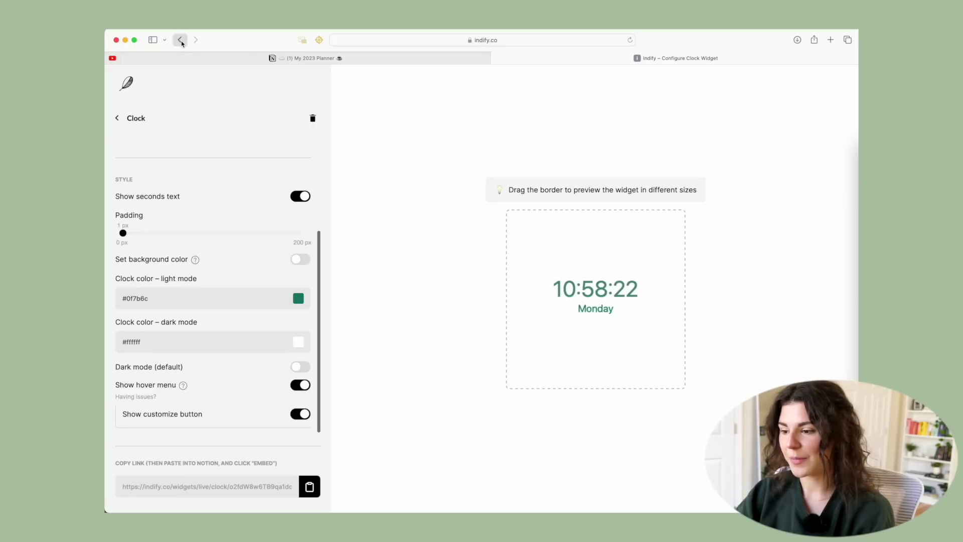
{"action": "left_click", "coordinate": [181, 43]}
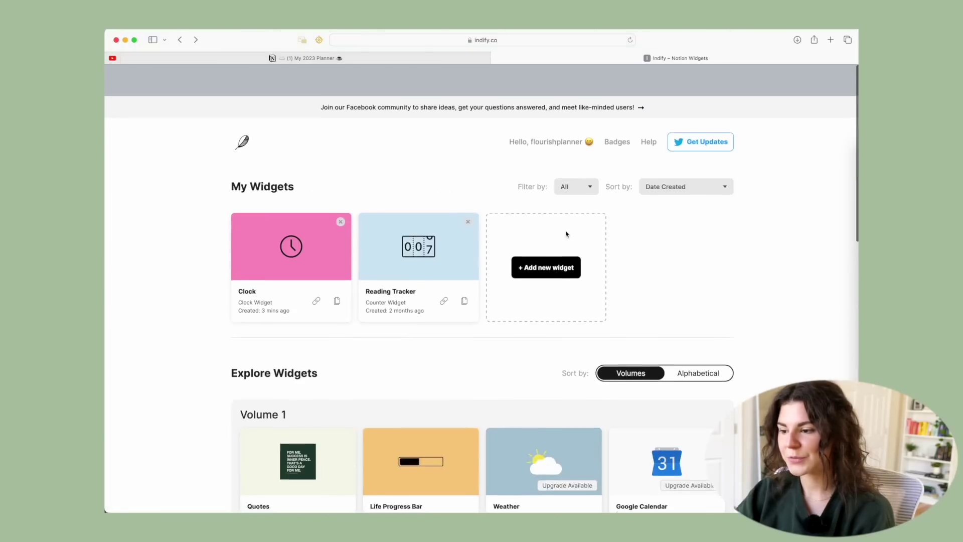
{"action": "scroll", "coordinate": [566, 236], "scroll_direction": "down", "scroll_amount": 4}
{"action": "left_click", "coordinate": [566, 234]}
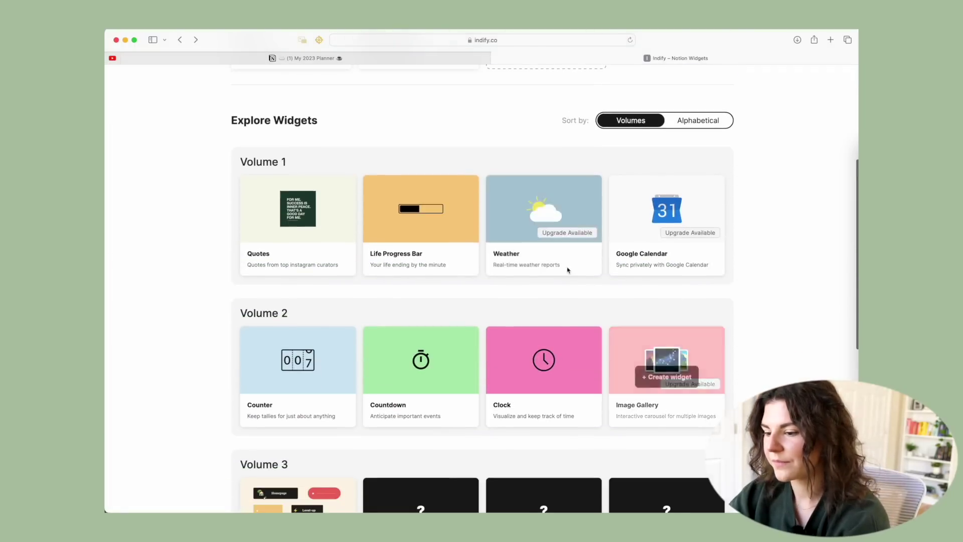
{"action": "left_click", "coordinate": [473, 322]}
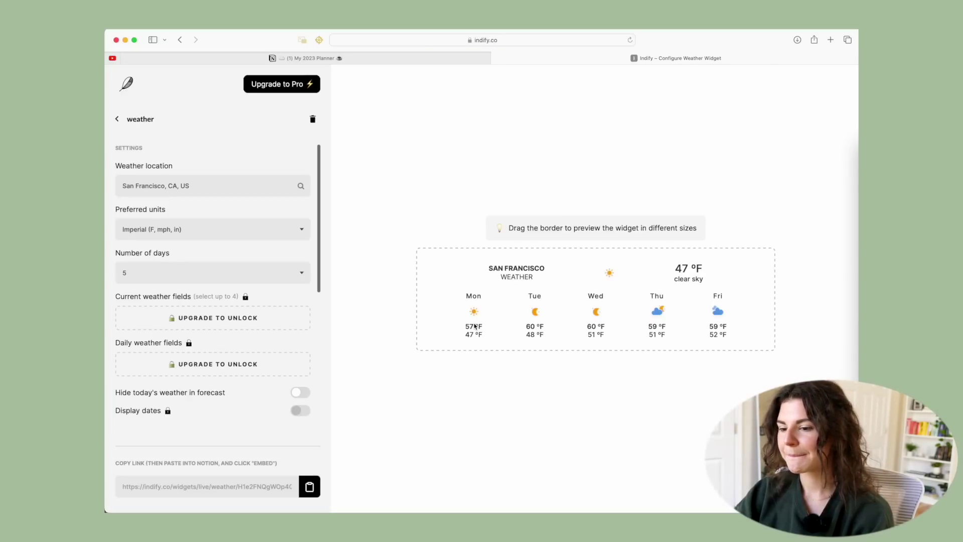
Step: Set the weather location to Charlottesville, Virginia, United States, and check the number of days and preferred units options
{"action": "left_click", "coordinate": [215, 188]}
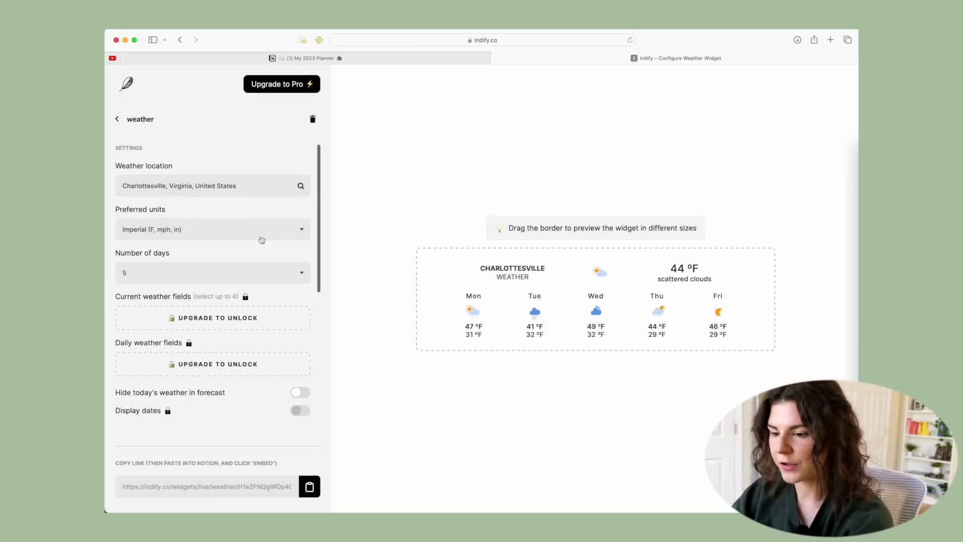
{"action": "scroll", "coordinate": [221, 226], "scroll_direction": "down", "scroll_amount": 1}
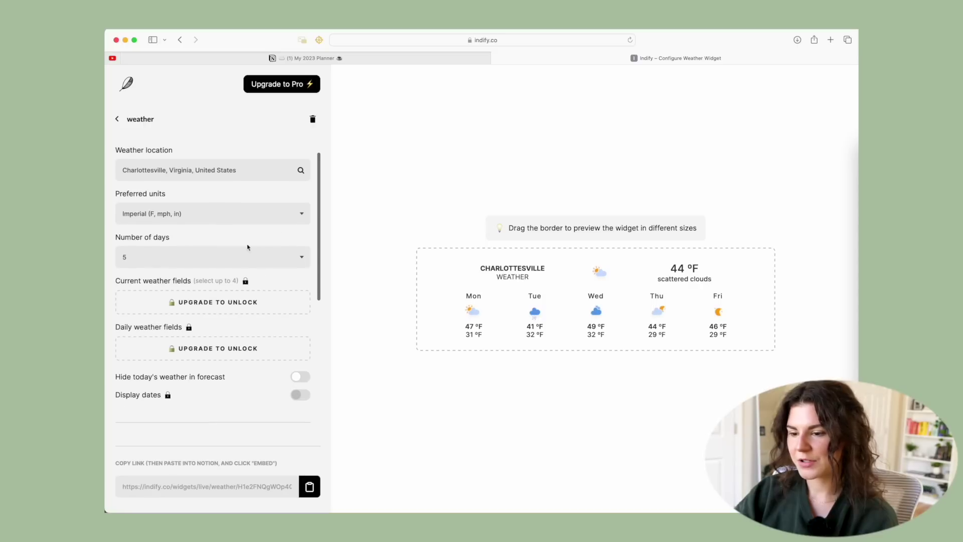
{"action": "left_click", "coordinate": [302, 257]}
{"action": "left_click", "coordinate": [129, 214]}
Step: Preview the weather widget at a narrower width and review its style settings
{"action": "scroll", "coordinate": [220, 301], "scroll_direction": "down", "scroll_amount": 10}
{"action": "left_click_drag", "start_coordinate": [416, 289], "coordinate": [676, 288]}
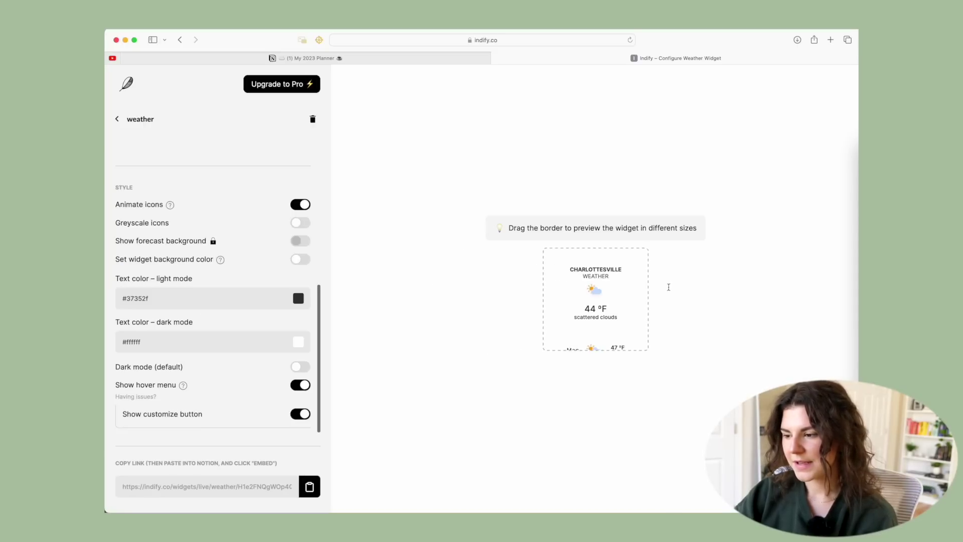
{"action": "scroll", "coordinate": [564, 298], "scroll_direction": "down", "scroll_amount": 2}
{"action": "scroll", "coordinate": [577, 301], "scroll_direction": "up", "scroll_amount": 3}
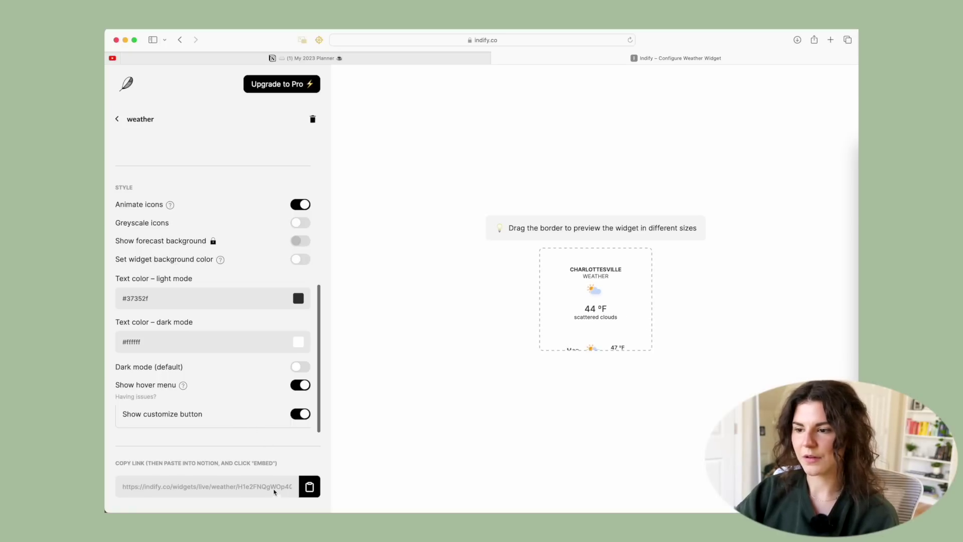
Step: Copy the weather widget's link and embed it below the Progress bars on the My 2023 Planner page in Notion
{"action": "left_click", "coordinate": [310, 486]}
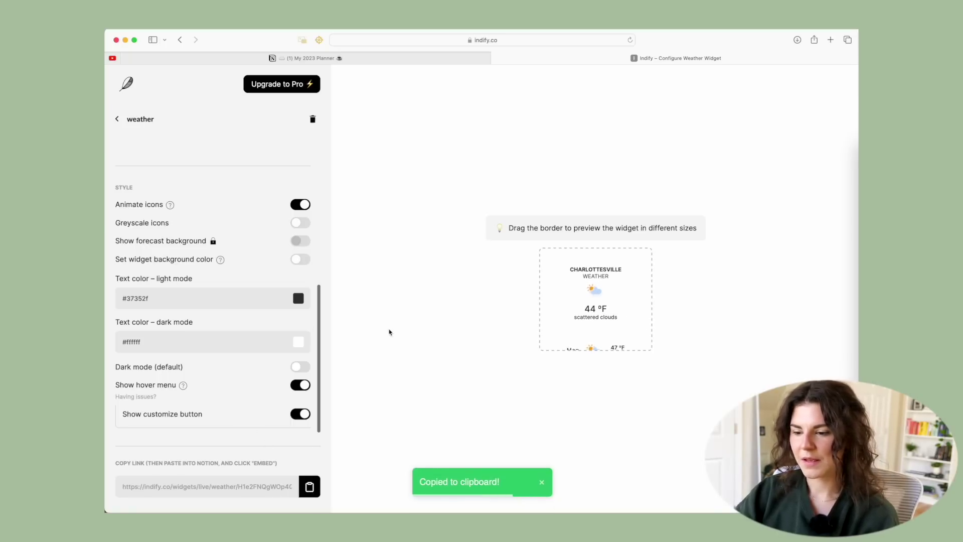
{"action": "left_click", "coordinate": [357, 58]}
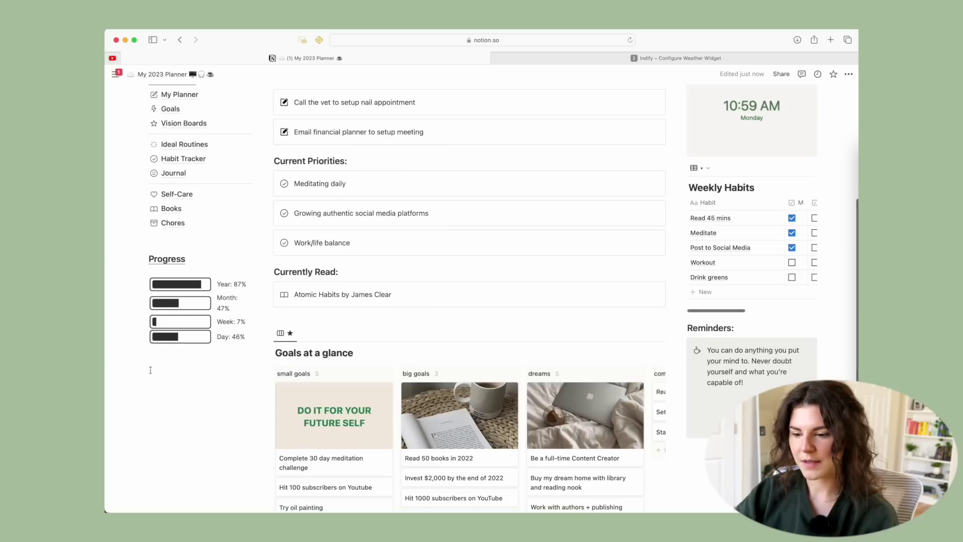
{"action": "scroll", "coordinate": [150, 370], "scroll_direction": "up", "scroll_amount": 2}
{"action": "left_click", "coordinate": [135, 403]}
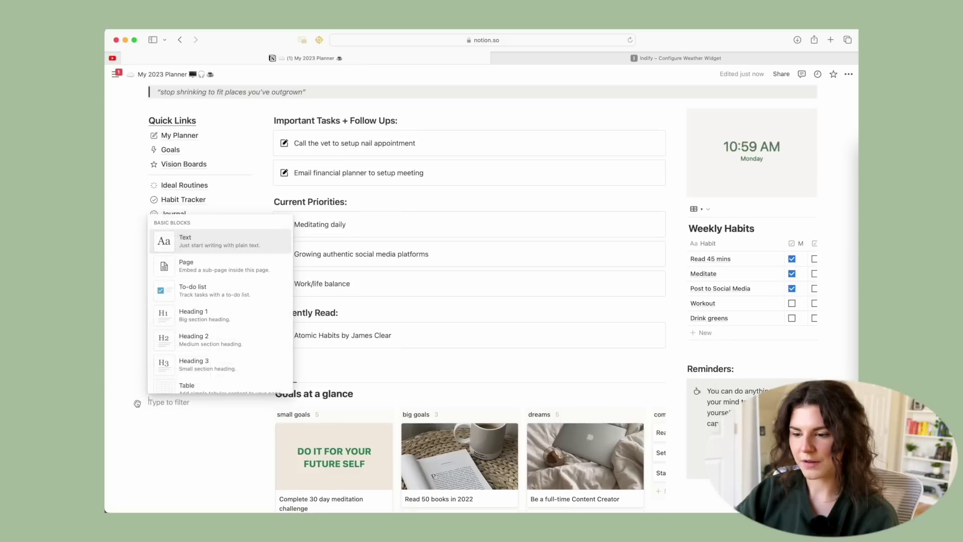
{"action": "scroll", "coordinate": [211, 337], "scroll_direction": "down", "scroll_amount": 10}
{"action": "scroll", "coordinate": [216, 338], "scroll_direction": "down", "scroll_amount": 3}
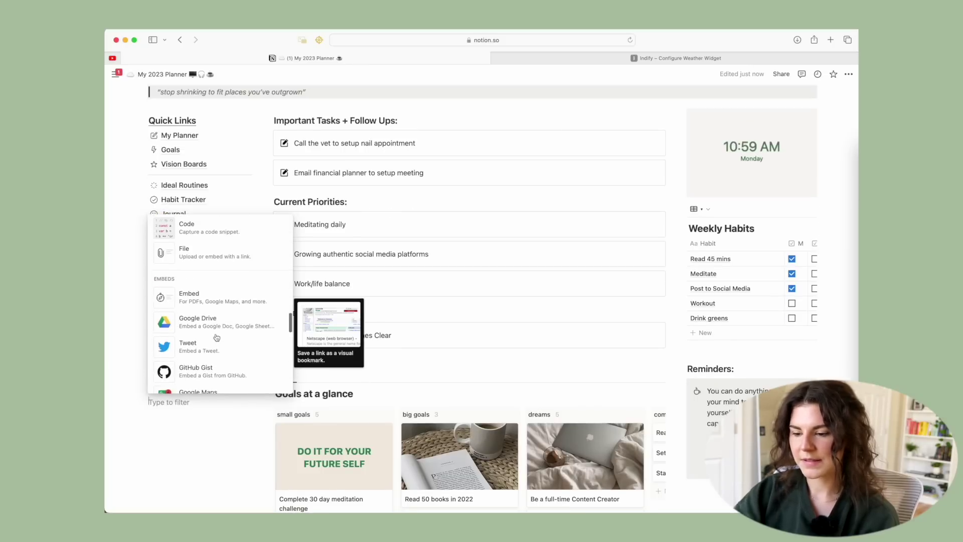
{"action": "left_click", "coordinate": [217, 295]}
{"action": "key", "text": "super+v"}
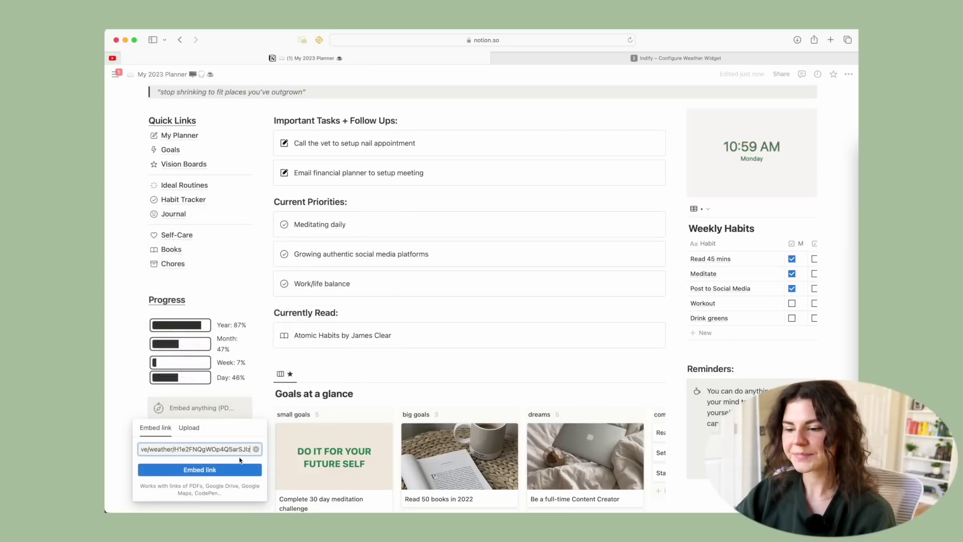
{"action": "left_click", "coordinate": [219, 469]}
Step: Examine the embedded weather widget and how it fits the planner home page layout
{"action": "scroll", "coordinate": [222, 421], "scroll_direction": "down", "scroll_amount": 1}
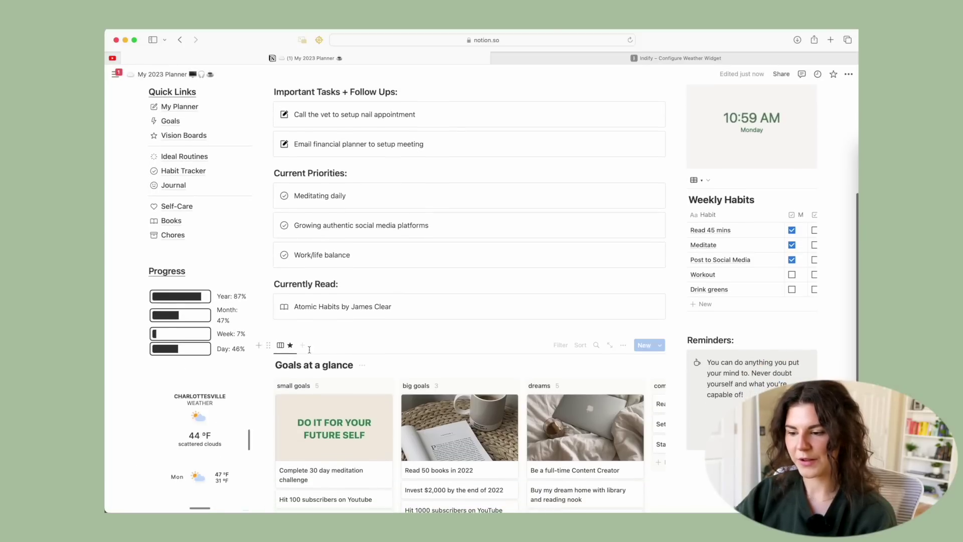
{"action": "scroll", "coordinate": [183, 423], "scroll_direction": "down", "scroll_amount": 1}
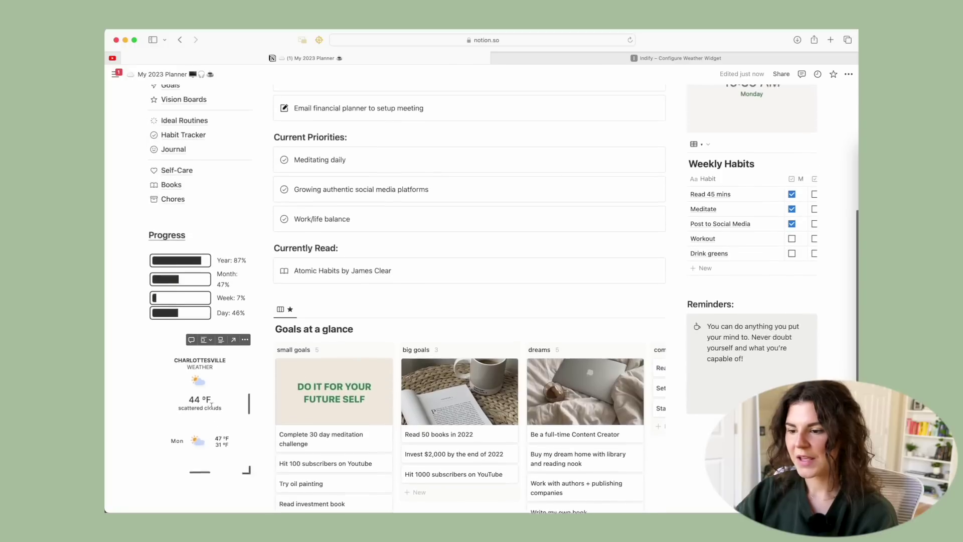
{"action": "scroll", "coordinate": [182, 423], "scroll_direction": "up", "scroll_amount": 2}
{"action": "scroll", "coordinate": [424, 312], "scroll_direction": "up", "scroll_amount": 2}
{"action": "scroll", "coordinate": [423, 312], "scroll_direction": "down", "scroll_amount": 5}
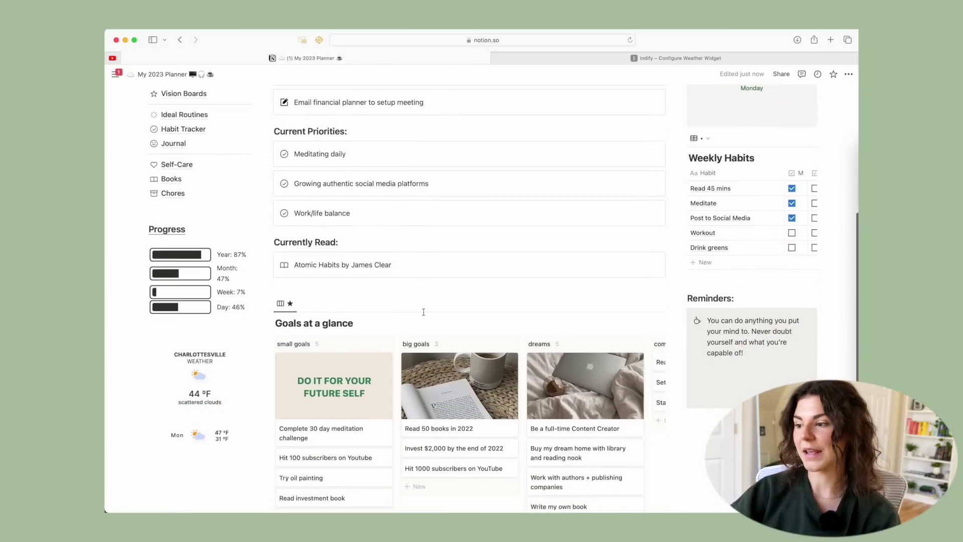
{"action": "scroll", "coordinate": [424, 312], "scroll_direction": "up", "scroll_amount": 3}
{"action": "scroll", "coordinate": [423, 312], "scroll_direction": "down", "scroll_amount": 1}
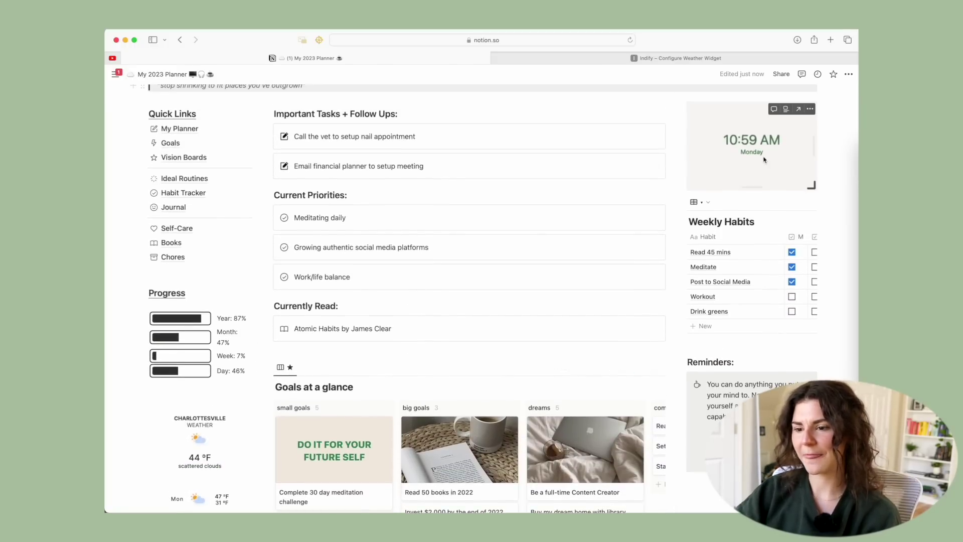
Step: Switch to Indify and look through the saved widgets and the widget gallery
{"action": "left_click", "coordinate": [680, 58]}
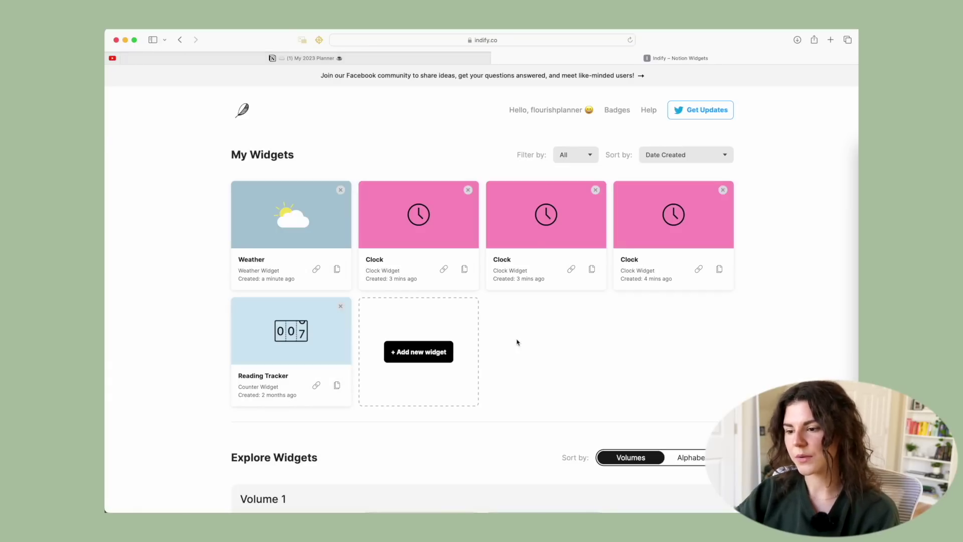
{"action": "scroll", "coordinate": [516, 339], "scroll_direction": "down", "scroll_amount": 10}
{"action": "mouse_move", "coordinate": [505, 192]}
{"action": "mouse_move", "coordinate": [430, 181]}
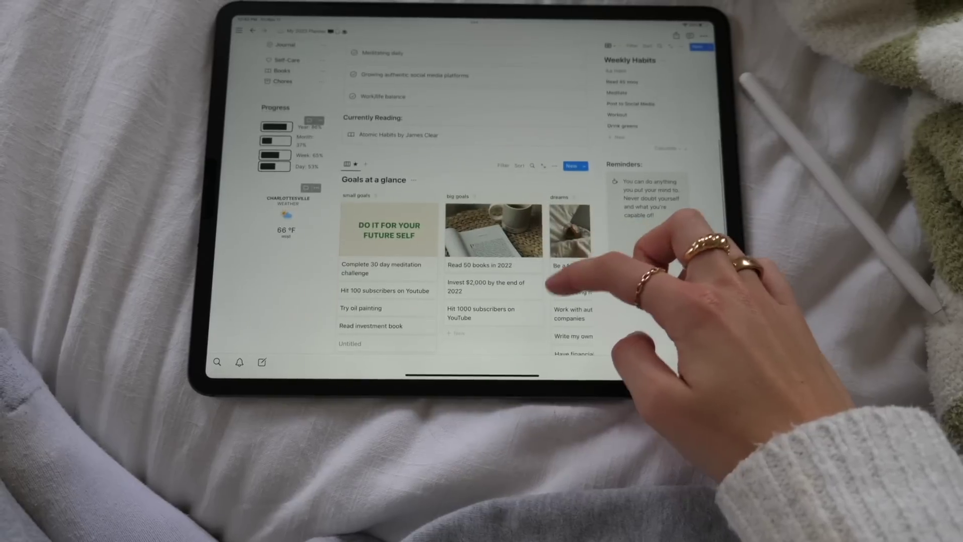
{"action": "scroll", "coordinate": [562, 271], "scroll_direction": "right", "scroll_amount": 5}
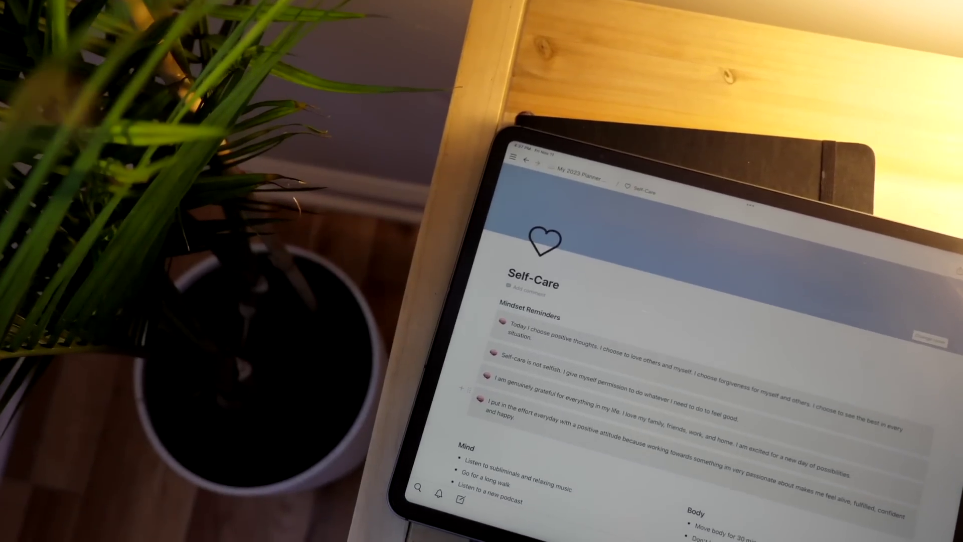
{"action": "scroll", "coordinate": [552, 326], "scroll_direction": "down", "scroll_amount": 3}
{"action": "scroll", "coordinate": [602, 276], "scroll_direction": "down", "scroll_amount": 2}
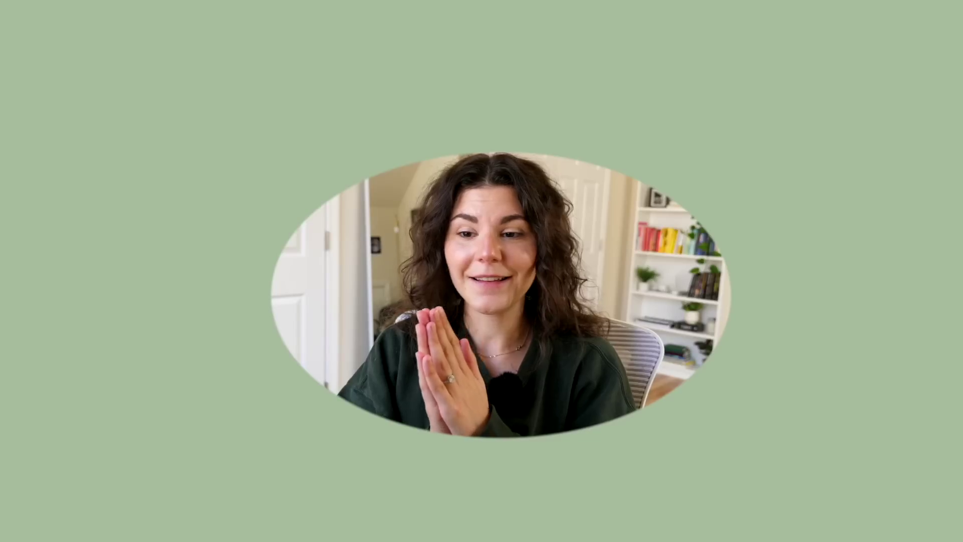